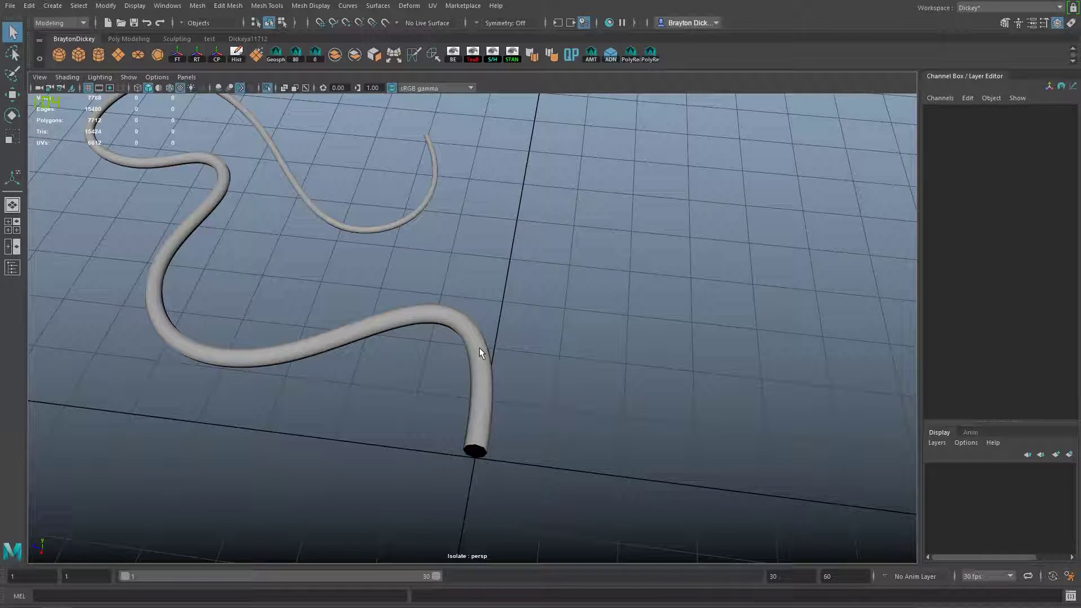
# Select the tapered tube and unitize its UVs so that every face fills the UV tile.
pyautogui.click(479, 348)
pyautogui.keyDown('alt'); pyautogui.moveTo(391, 312); pyautogui.dragTo(326, 261); pyautogui.keyUp('alt')
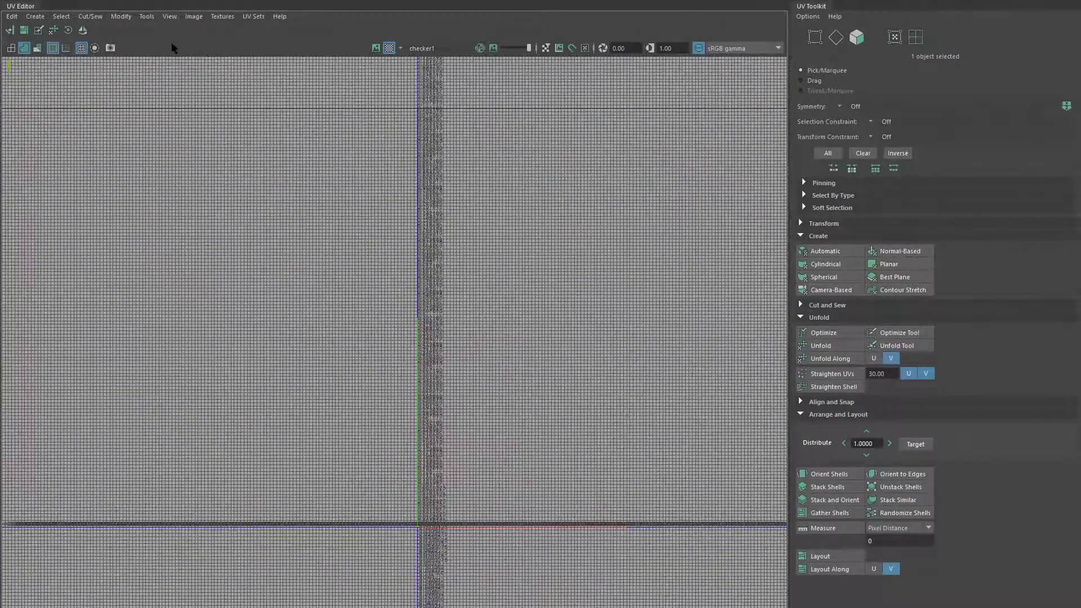
pyautogui.click(119, 18)
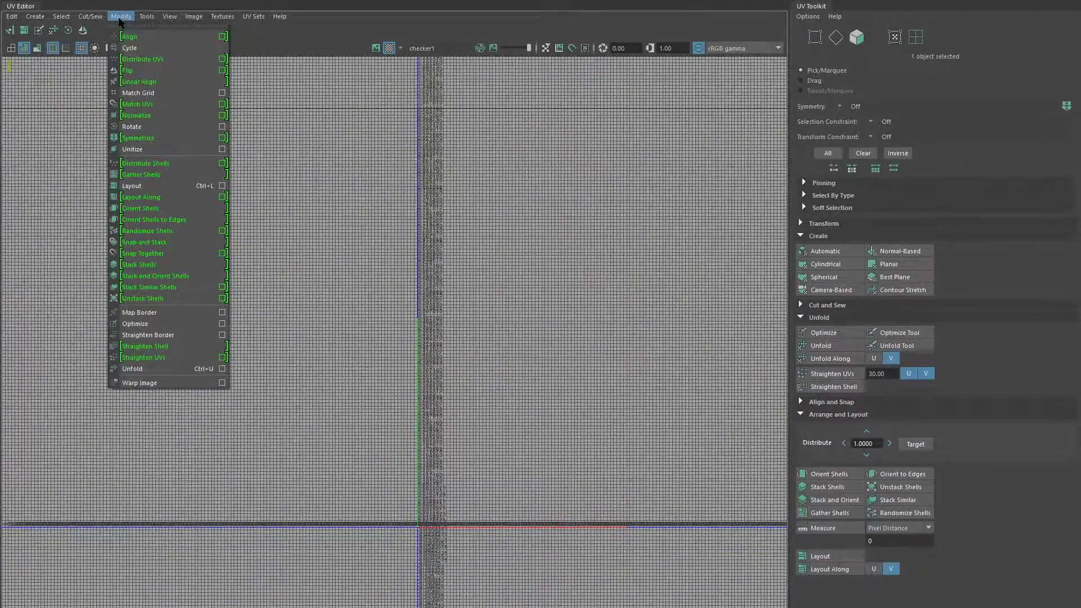
pyautogui.click(141, 151)
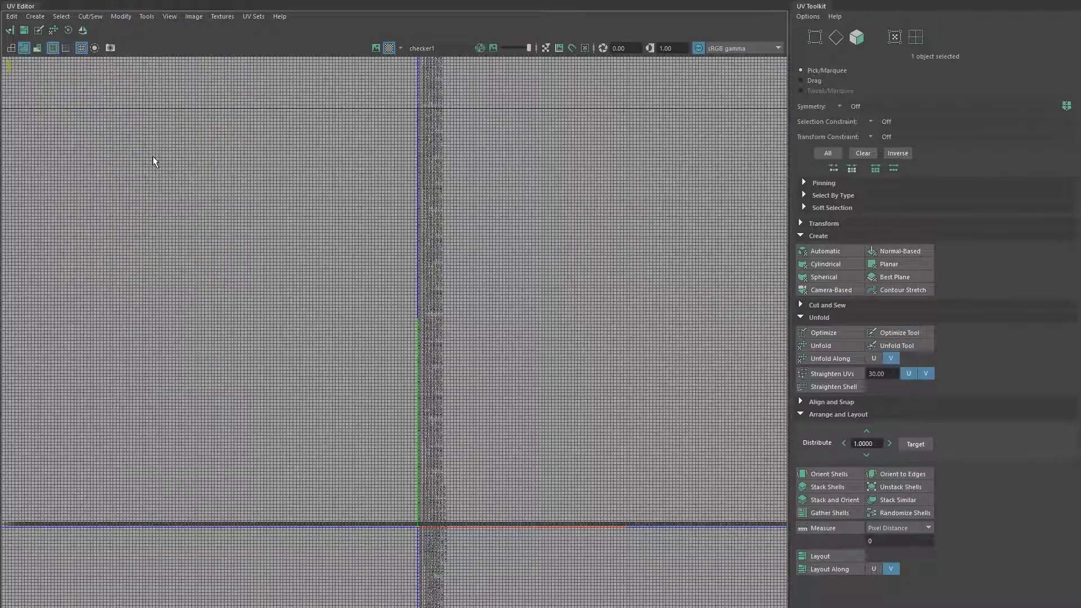
pyautogui.scroll(-1, 434, 325)
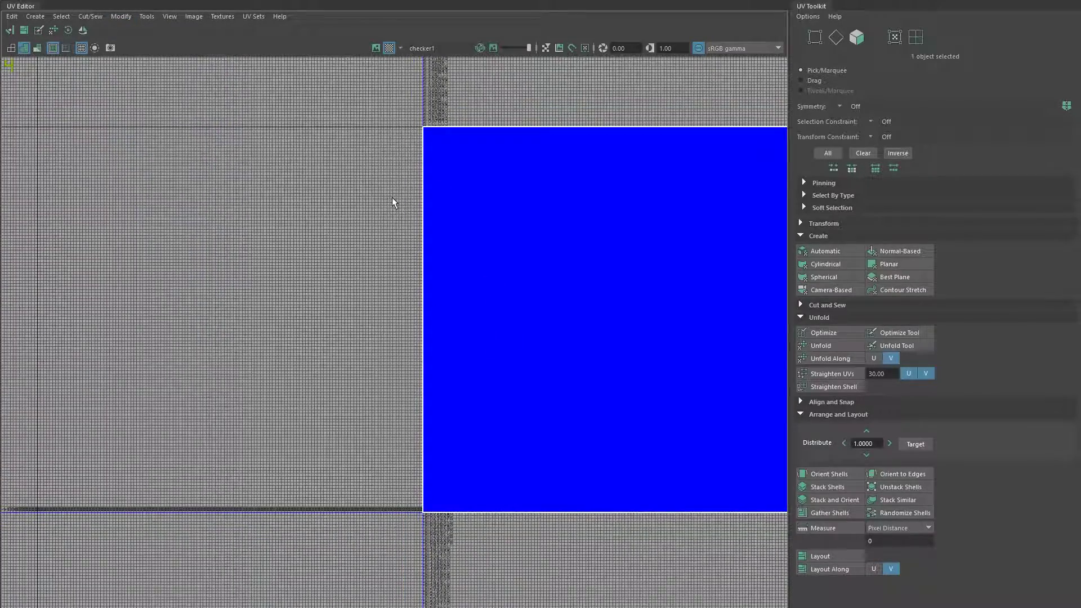
pyautogui.scroll(-2, 392, 198)
pyautogui.keyDown('alt'); pyautogui.moveTo(393, 198); pyautogui.dragTo(65, 225); pyautogui.keyUp('alt')
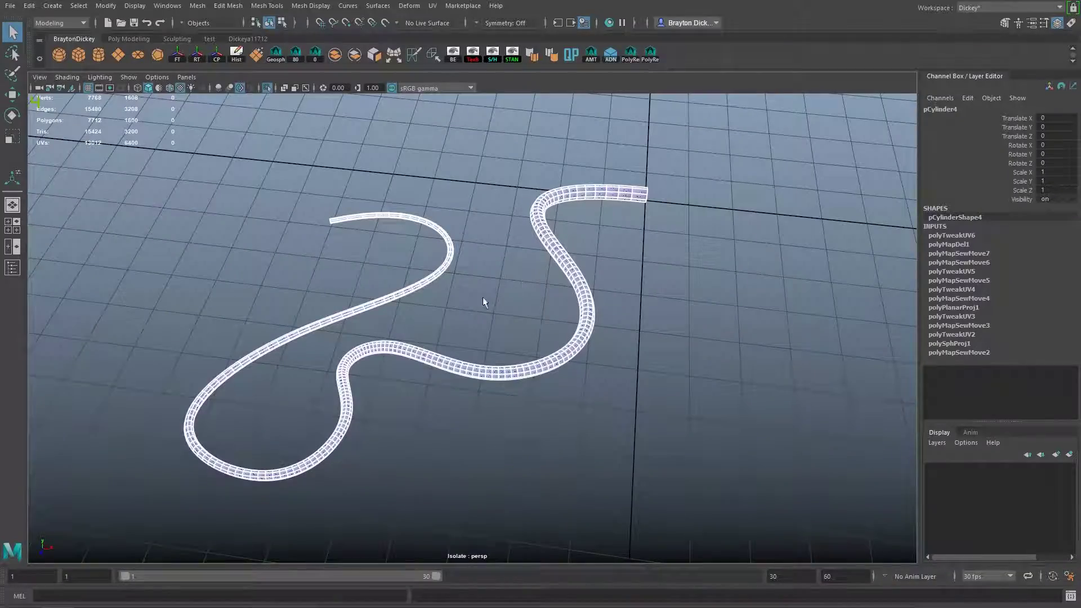
# Select all of the tube's edges except one lengthwise edge loop that serves as the UV seam.
pyautogui.keyDown('alt'); pyautogui.moveTo(488, 302); pyautogui.dragTo(471, 244); pyautogui.keyUp('alt')
pyautogui.keyDown('alt'); pyautogui.moveTo(471, 243); pyautogui.dragTo(489, 280, button='right'); pyautogui.keyUp('alt')
pyautogui.keyDown('alt'); pyautogui.moveTo(489, 280); pyautogui.dragTo(498, 304); pyautogui.keyUp('alt')
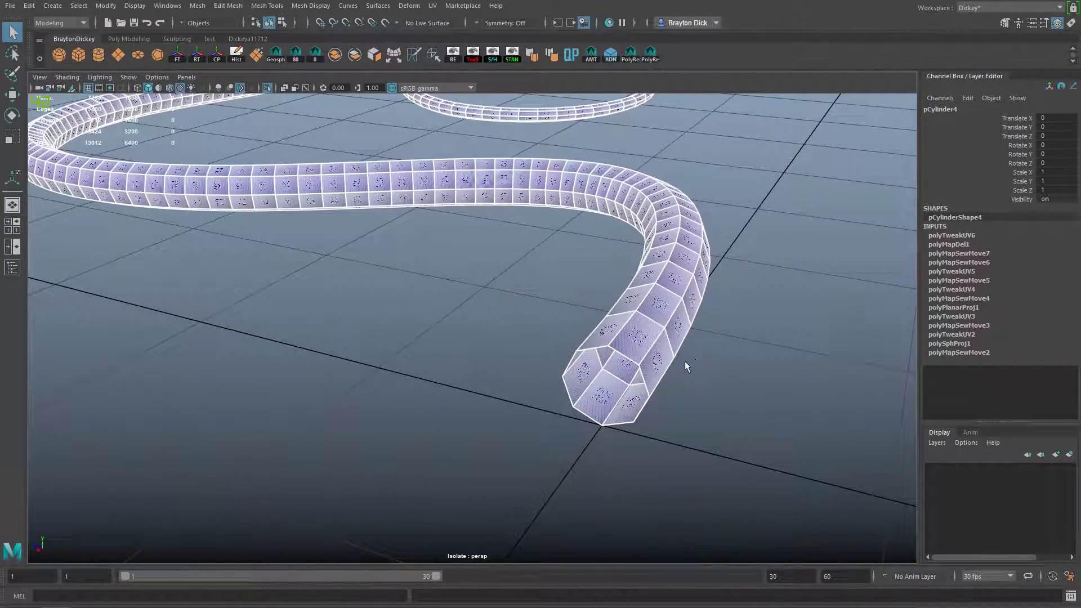
pyautogui.moveTo(635, 340); pyautogui.dragTo(632, 313, button='right')
pyautogui.doubleClick(617, 405)
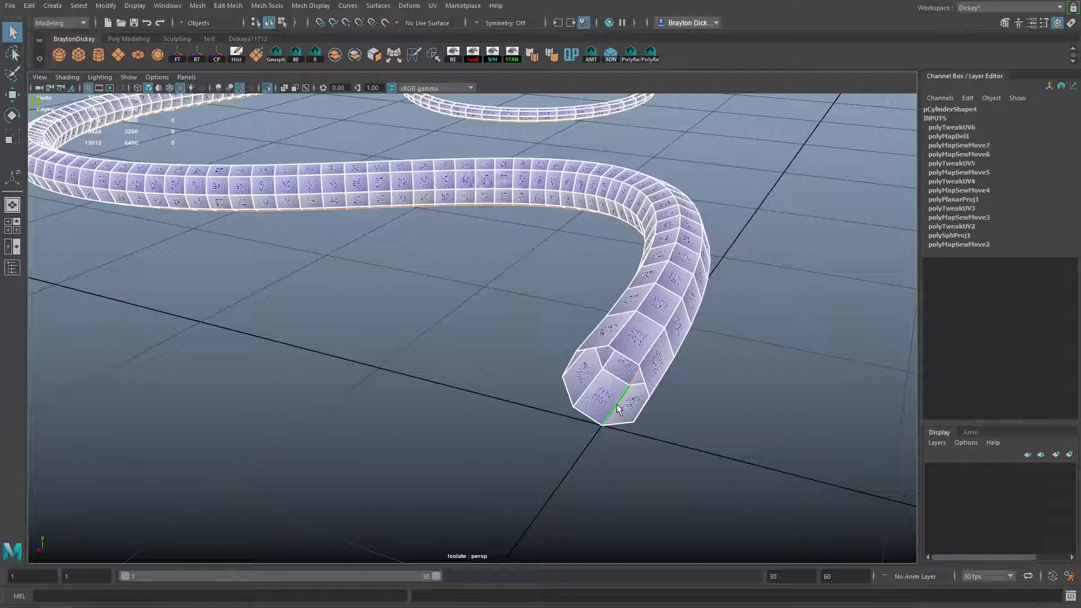
pyautogui.click(617, 409)
pyautogui.scroll(-8, 467, 306)
pyautogui.moveTo(662, 428); pyautogui.dragTo(280, 151)
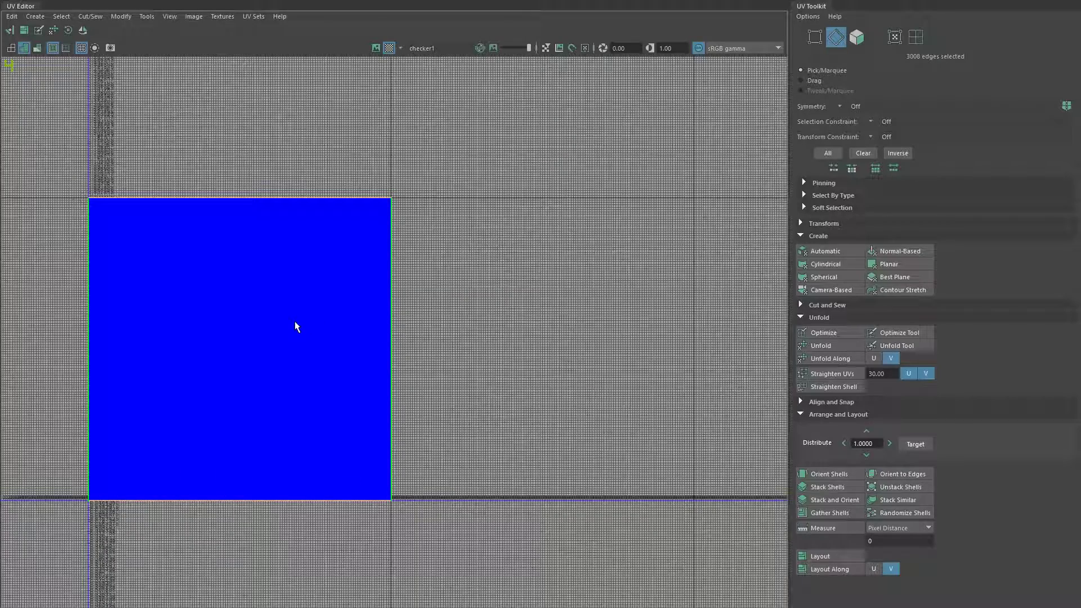
# Move and sew the selected UV edges into one shell and lay it out in the UV tile.
pyautogui.keyDown('shift'); pyautogui.moveTo(295, 322); pyautogui.dragTo(298, 291, button='right'); pyautogui.keyUp('shift')
pyautogui.click(824, 556)
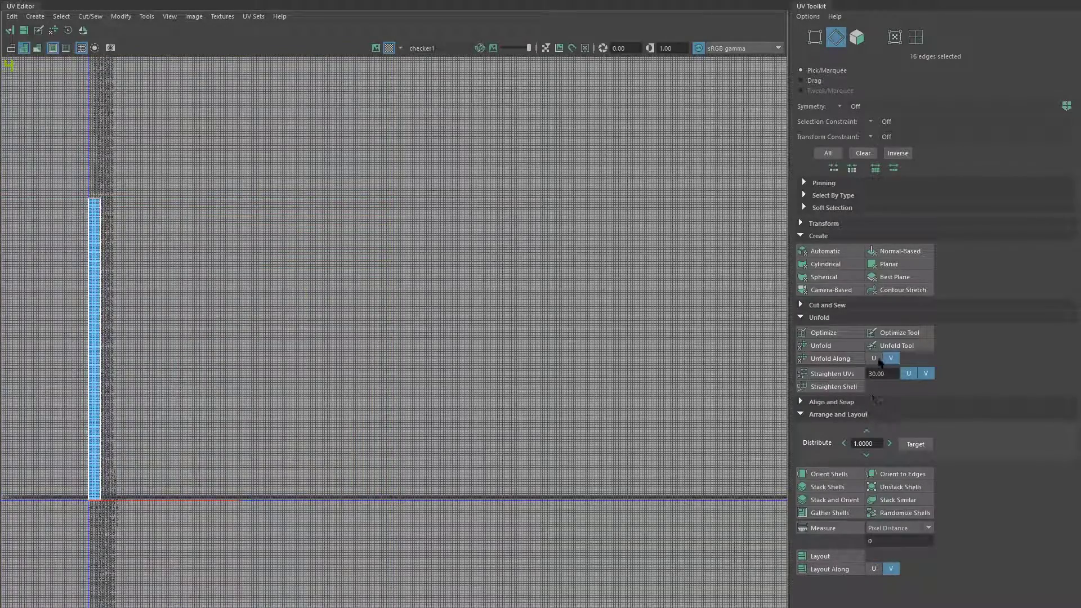
# Unfold the tube's UVs along V, then select the whole UV shell and lay it out within the UV tile.
pyautogui.click(837, 361)
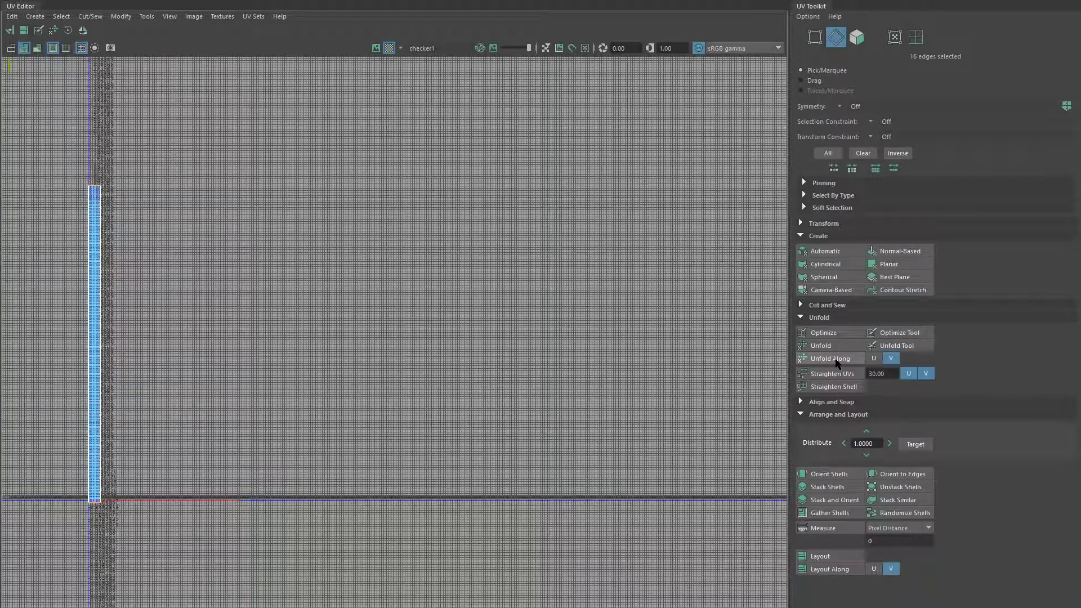
pyautogui.moveTo(94, 211); pyautogui.dragTo(50, 197, button='right')
pyautogui.moveTo(54, 151); pyautogui.dragTo(189, 584)
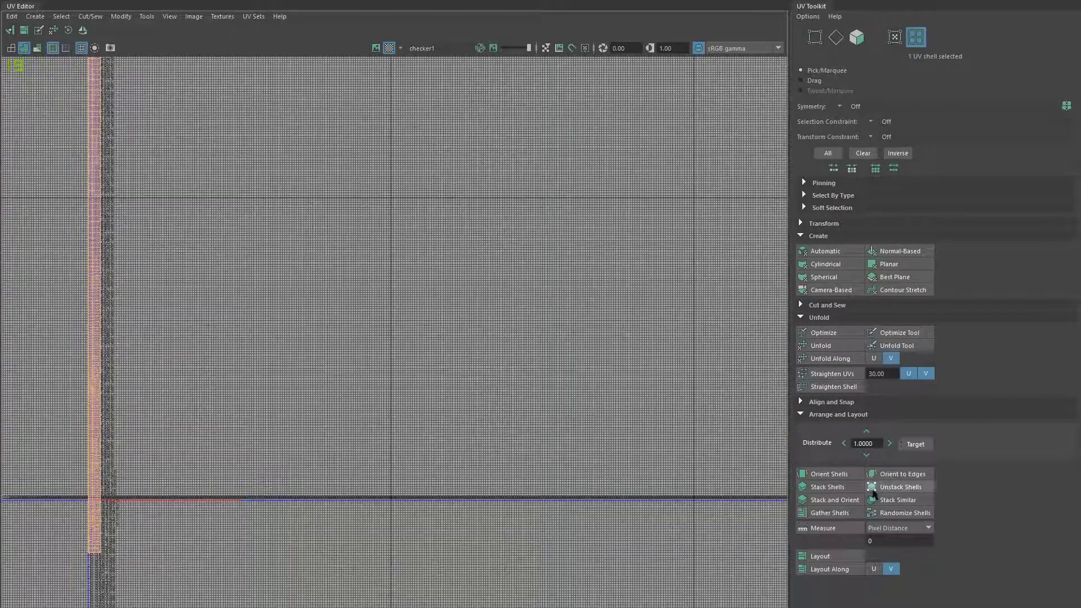
pyautogui.click(821, 556)
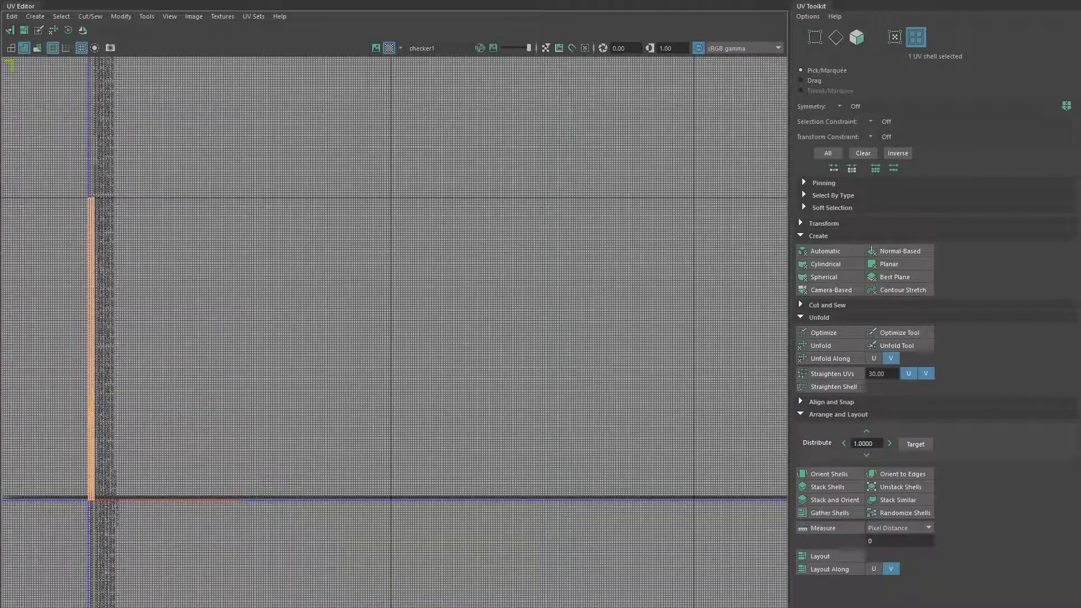
# Leave the UV editor, return the tube to object mode and deselect it.
pyautogui.click(1015, 0)
pyautogui.moveTo(451, 290); pyautogui.dragTo(507, 272, button='right')
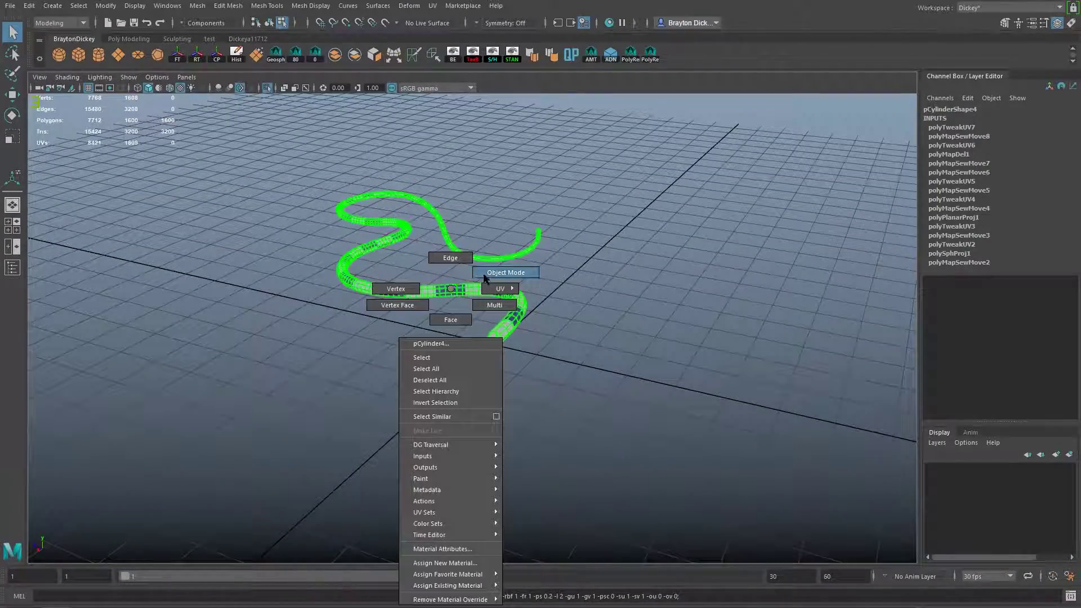
pyautogui.click(497, 219)
# Examine the checker pattern along the tube from its thick end to its thin tip.
pyautogui.scroll(4, 496, 219)
pyautogui.keyDown('alt'); pyautogui.moveTo(496, 219); pyautogui.dragTo(625, 297); pyautogui.keyUp('alt')
pyautogui.scroll(-3, 467, 297)
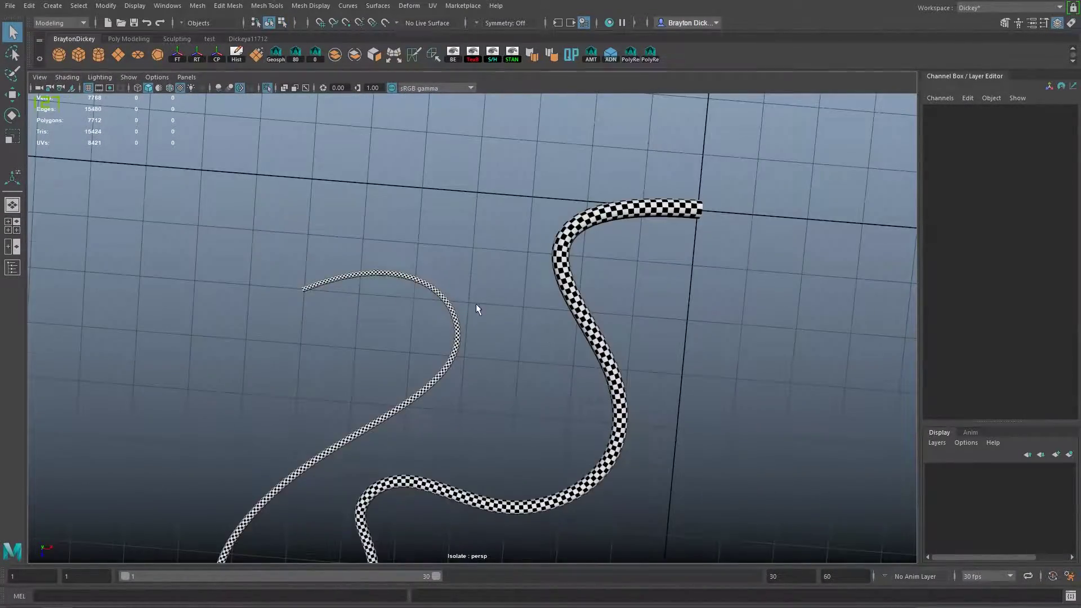
pyautogui.keyDown('alt'); pyautogui.moveTo(476, 303); pyautogui.dragTo(453, 252, button='middle'); pyautogui.keyUp('alt')
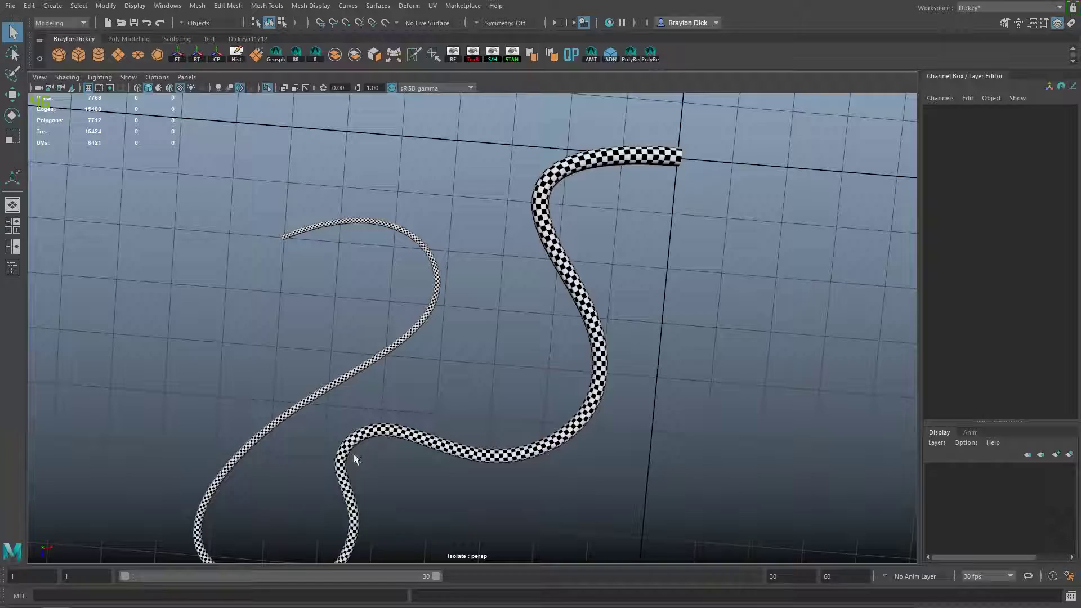
pyautogui.keyDown('alt'); pyautogui.moveTo(146, 489); pyautogui.dragTo(331, 329); pyautogui.keyUp('alt')
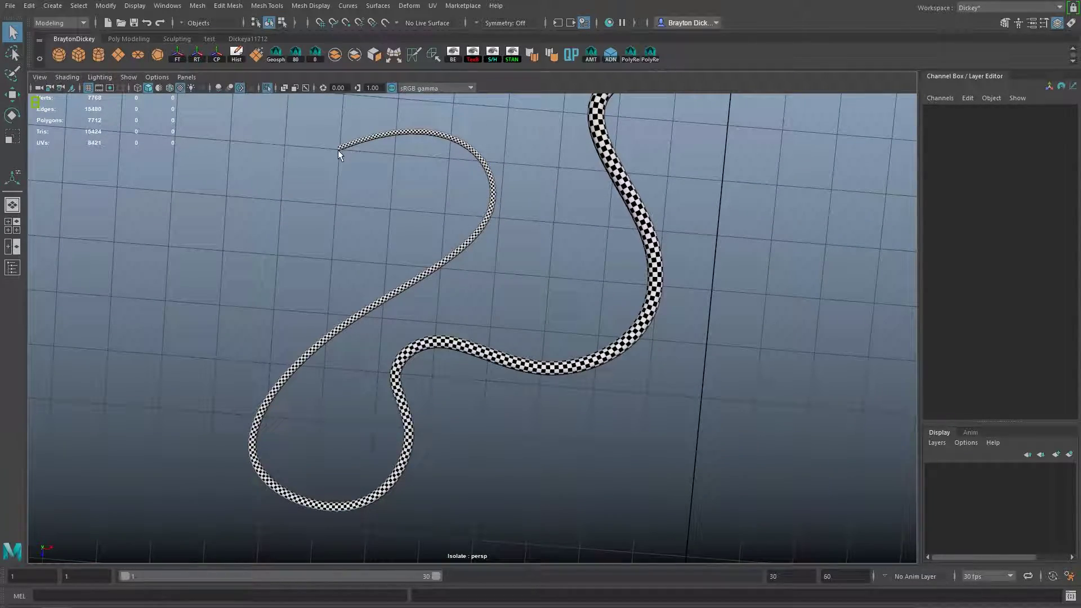
pyautogui.keyDown('alt'); pyautogui.moveTo(431, 424); pyautogui.dragTo(687, 315); pyautogui.keyUp('alt')
pyautogui.keyDown('alt'); pyautogui.moveTo(514, 261); pyautogui.dragTo(441, 337); pyautogui.keyUp('alt')
pyautogui.keyDown('alt'); pyautogui.moveTo(519, 397); pyautogui.dragTo(437, 265); pyautogui.keyUp('alt')
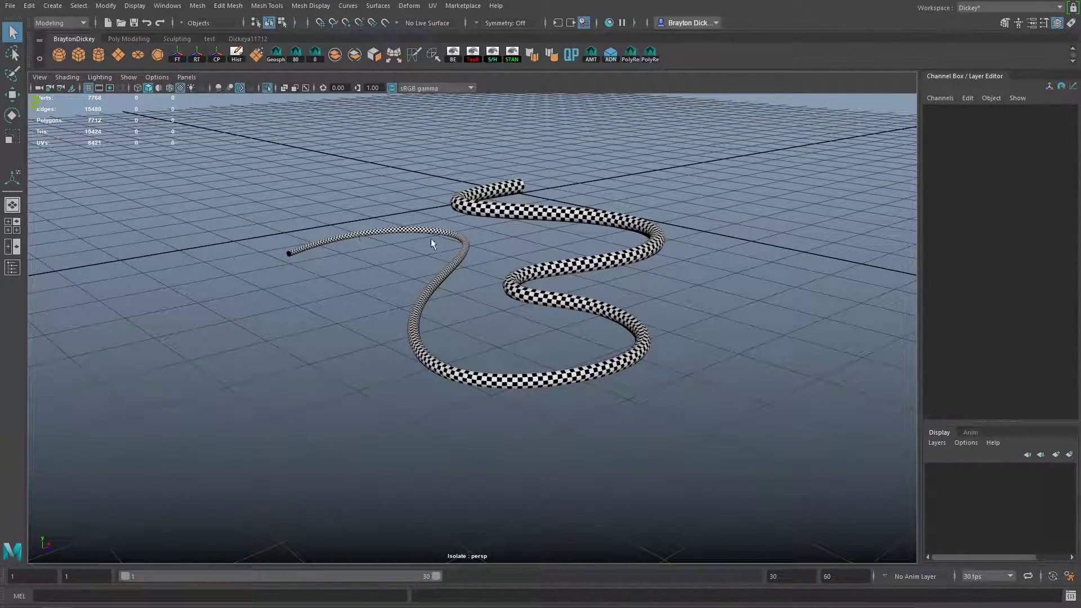
pyautogui.keyDown('alt'); pyautogui.moveTo(664, 367); pyautogui.dragTo(522, 438); pyautogui.keyUp('alt')
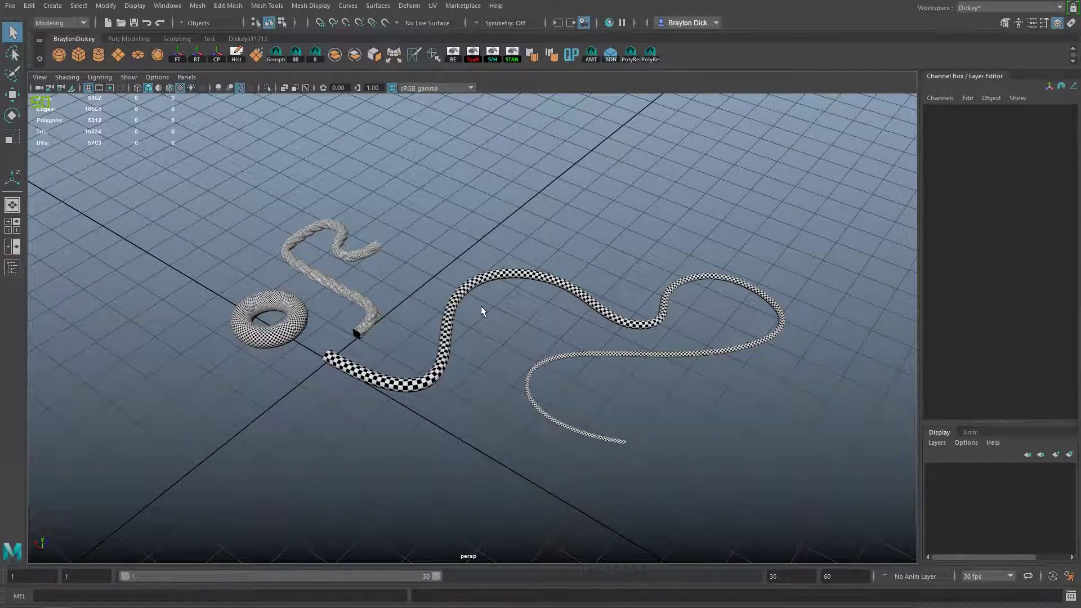
# Select the twisted rope and the torus in turn and examine their checker mapping up close.
pyautogui.keyDown('alt'); pyautogui.moveTo(482, 309); pyautogui.dragTo(569, 334); pyautogui.keyUp('alt')
pyautogui.click(471, 344)
pyautogui.scroll(10, 474, 343)
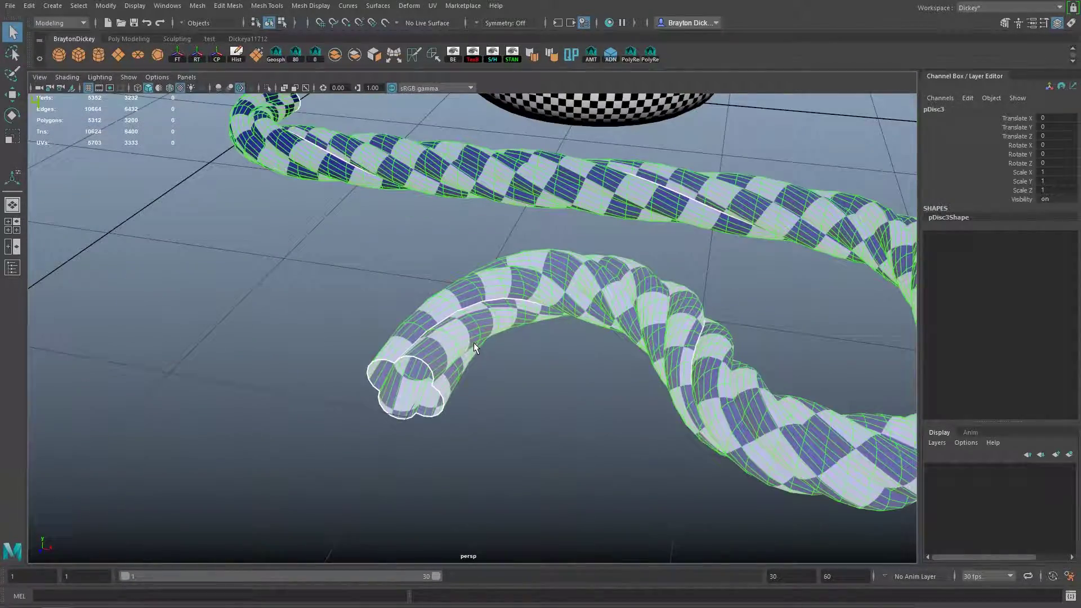
pyautogui.scroll(-7, 490, 275)
pyautogui.keyDown('alt'); pyautogui.moveTo(563, 272); pyautogui.dragTo(475, 278); pyautogui.keyUp('alt')
pyautogui.keyDown('alt'); pyautogui.moveTo(474, 278); pyautogui.dragTo(399, 287, button='middle'); pyautogui.keyUp('alt')
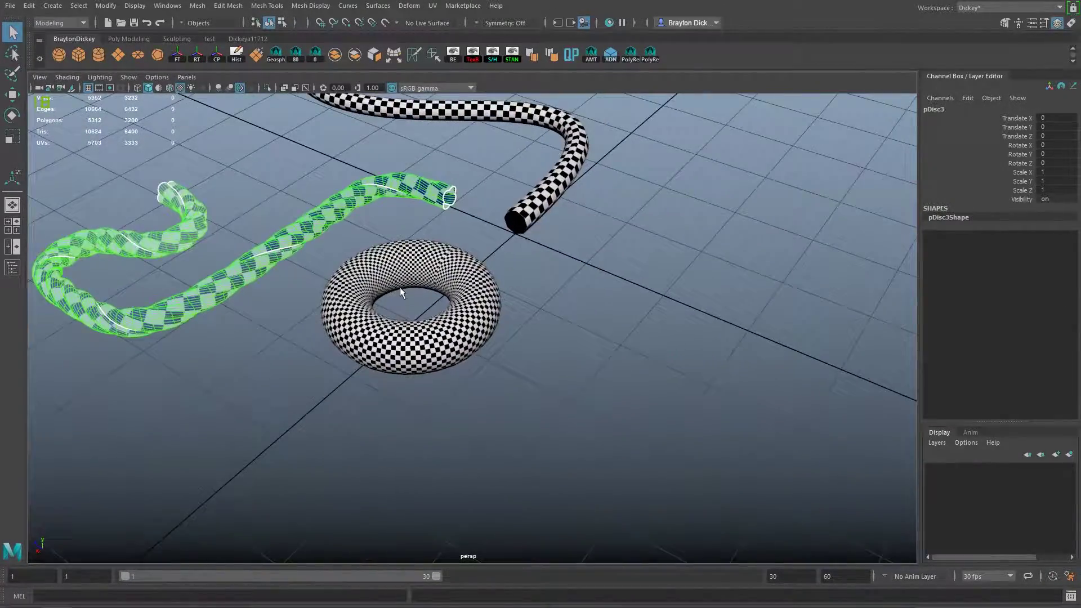
pyautogui.scroll(6, 401, 287)
pyautogui.click(465, 286)
pyautogui.keyDown('alt'); pyautogui.moveTo(470, 284); pyautogui.dragTo(479, 315); pyautogui.keyUp('alt')
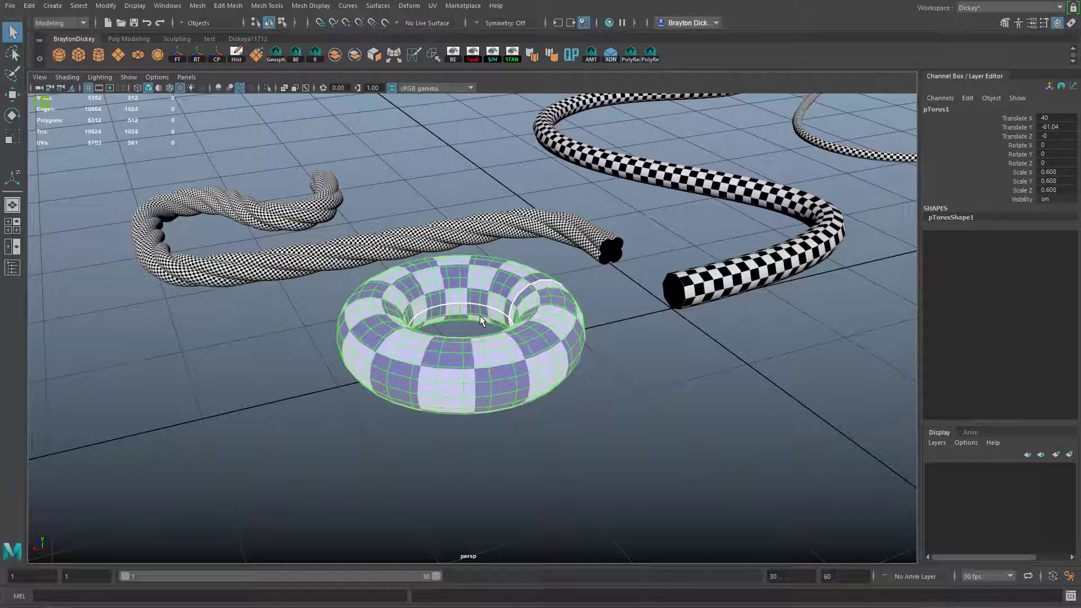
# Select the tapered tube in the full scene, deselect it and compare its checker pattern with the other models.
pyautogui.keyDown('alt'); pyautogui.moveTo(629, 285); pyautogui.dragTo(412, 436); pyautogui.keyUp('alt')
pyautogui.click(379, 439)
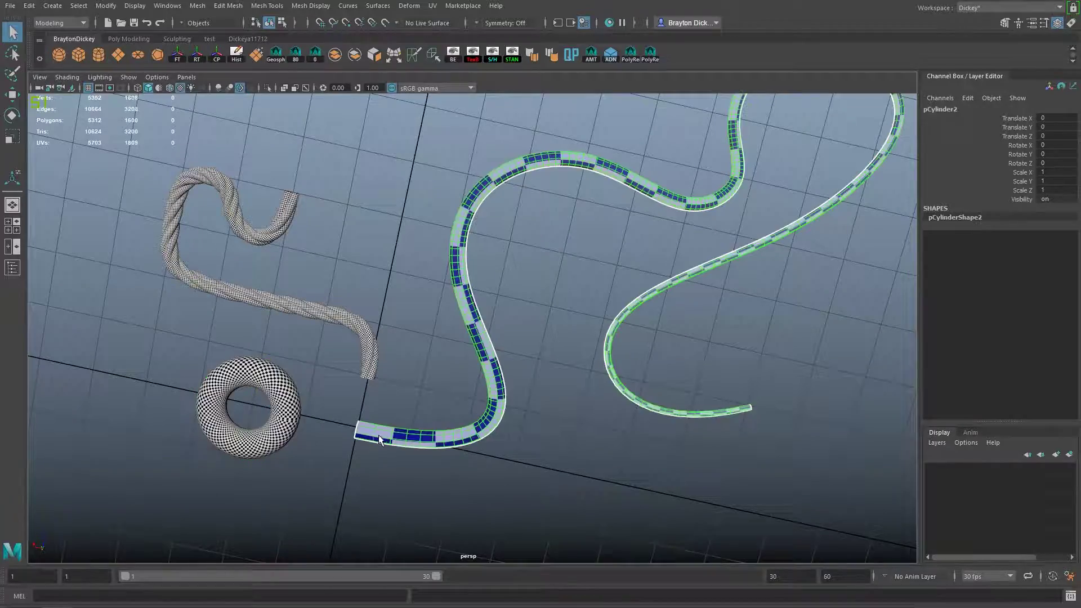
pyautogui.keyDown('alt'); pyautogui.moveTo(751, 156); pyautogui.dragTo(487, 319); pyautogui.keyUp('alt')
pyautogui.click(494, 313)
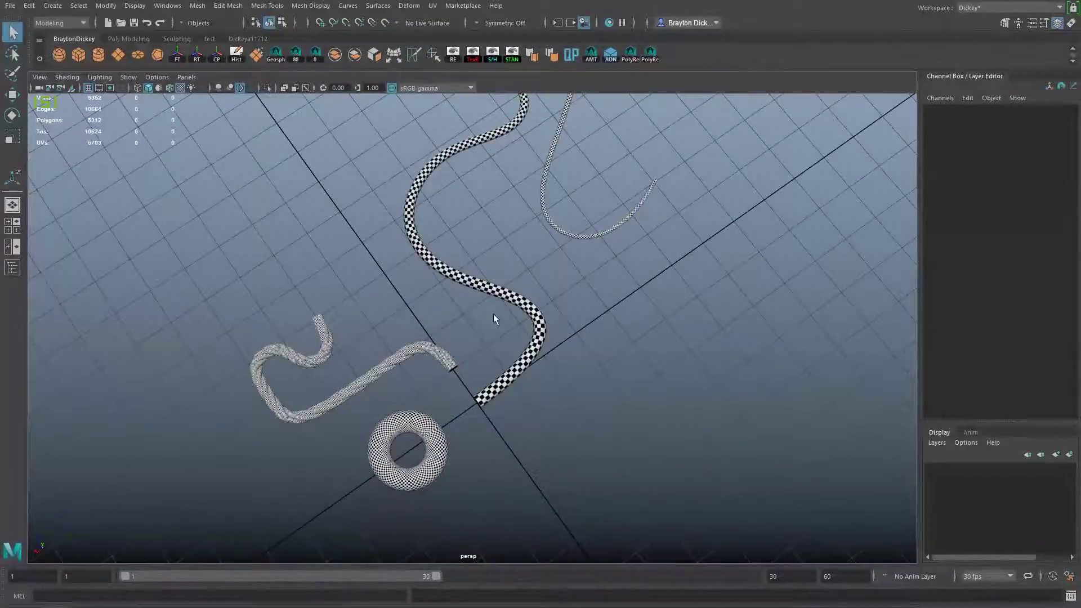
pyautogui.keyDown('alt'); pyautogui.moveTo(535, 307); pyautogui.dragTo(465, 377, button='middle'); pyautogui.keyUp('alt')
pyautogui.scroll(-3, 466, 379)
pyautogui.scroll(3, 465, 379)
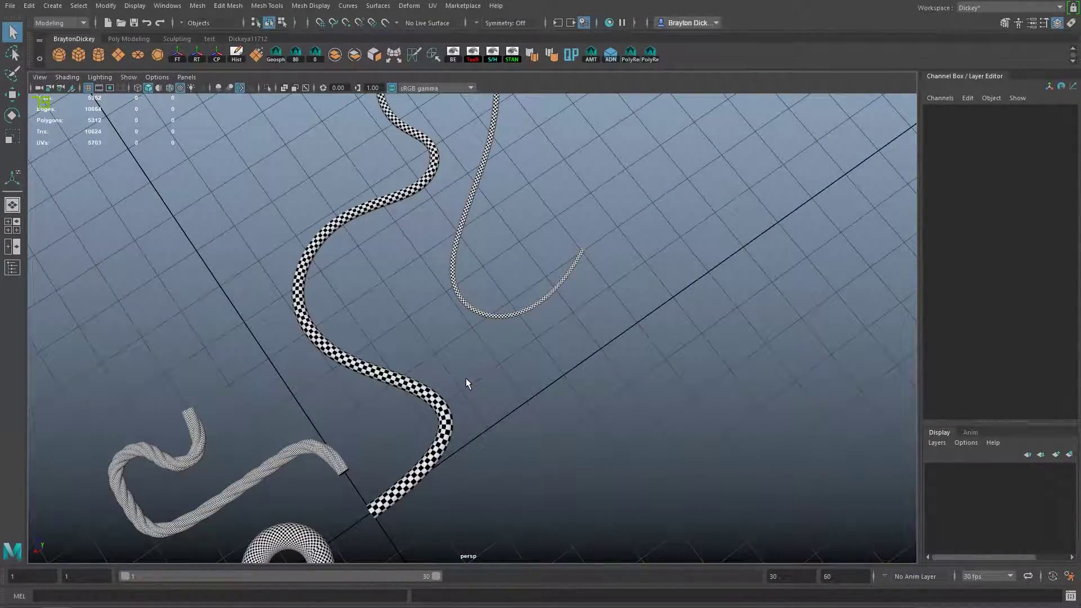
pyautogui.keyDown('alt'); pyautogui.moveTo(465, 383); pyautogui.dragTo(406, 354); pyautogui.keyUp('alt')
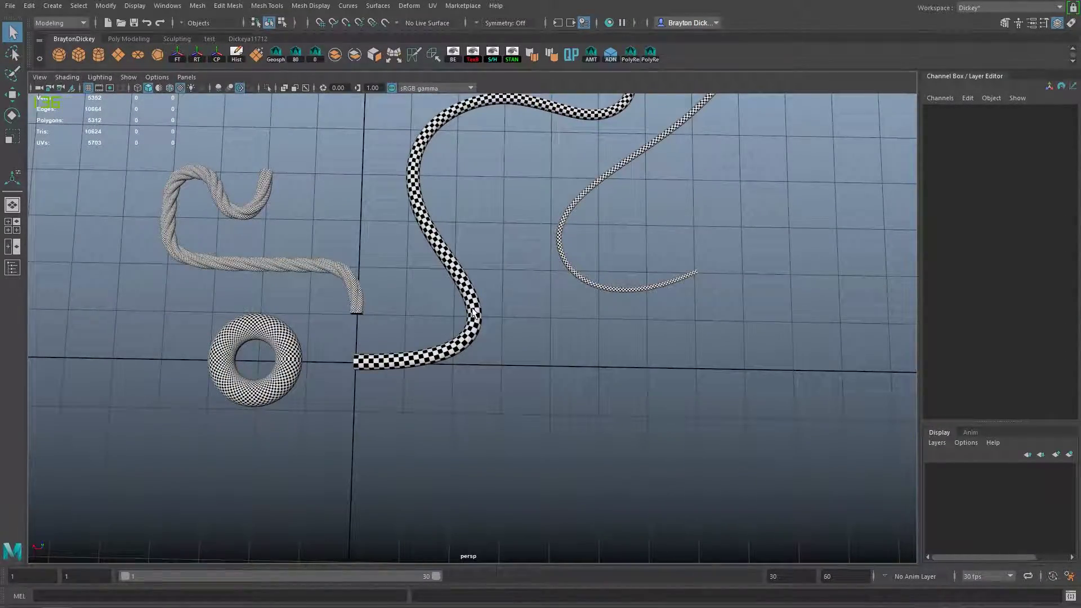
pyautogui.keyDown('alt'); pyautogui.moveTo(551, 201); pyautogui.dragTo(496, 290); pyautogui.keyUp('alt')
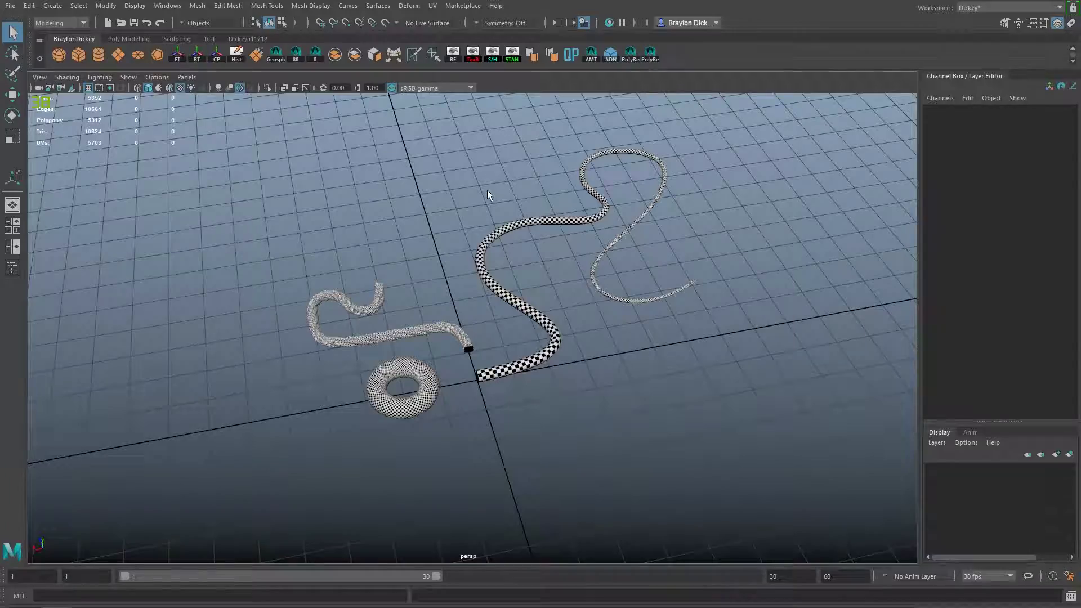
# Select the rope, torus and tube together and move them to about -350 along Z, then deselect them.
pyautogui.scroll(-4, 489, 195)
pyautogui.moveTo(646, 416); pyautogui.dragTo(311, 218)
pyautogui.keyDown('alt'); pyautogui.moveTo(507, 336); pyautogui.dragTo(620, 310); pyautogui.keyUp('alt')
pyautogui.press('w')
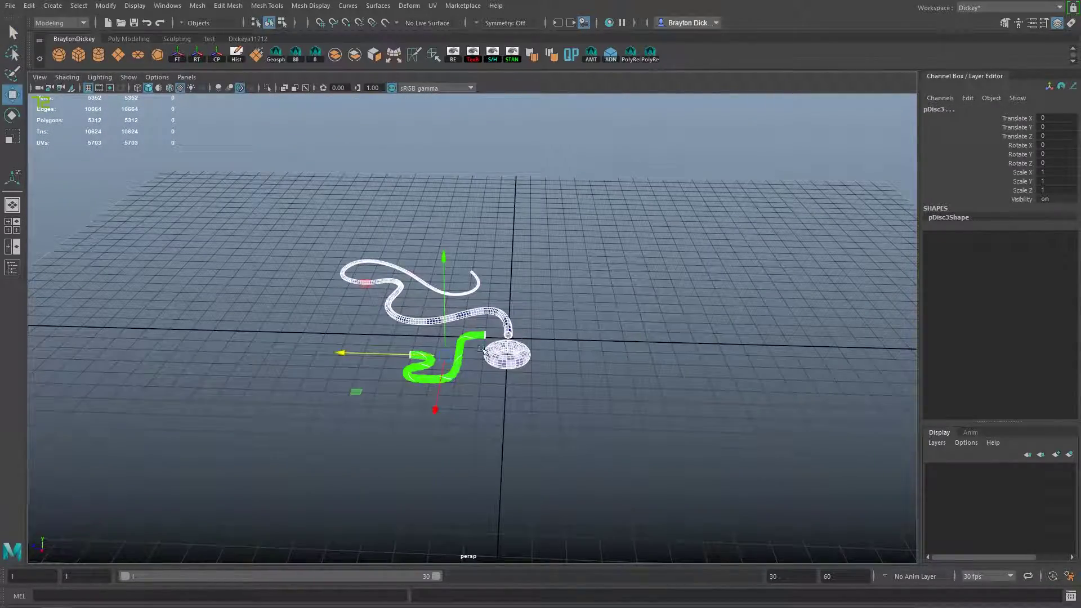
pyautogui.moveTo(343, 354); pyautogui.dragTo(561, 376)
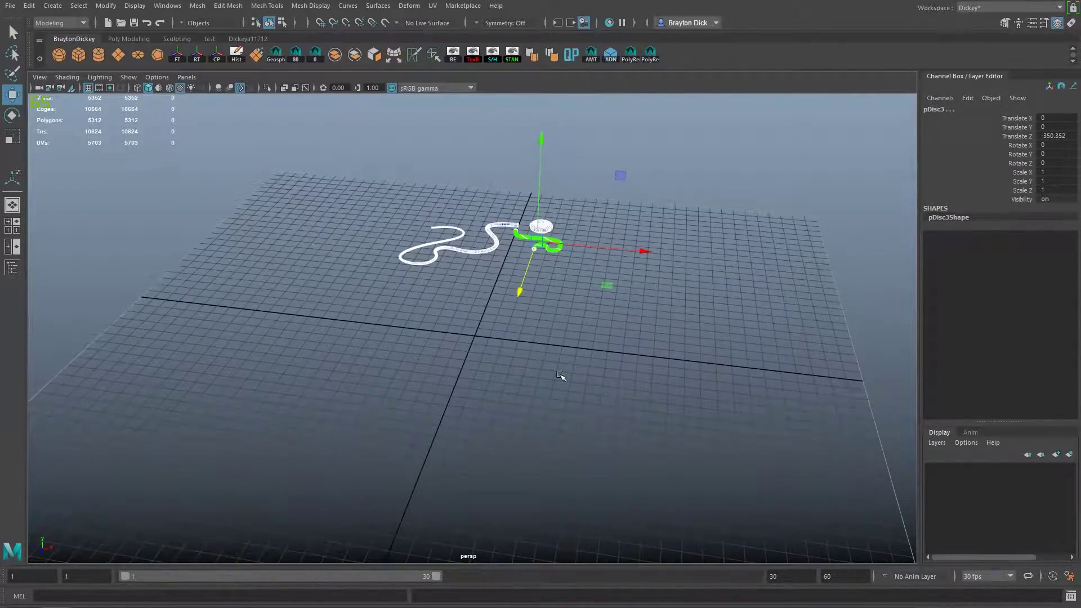
pyautogui.scroll(3, 563, 397)
pyautogui.scroll(2, 563, 397)
pyautogui.click(449, 295)
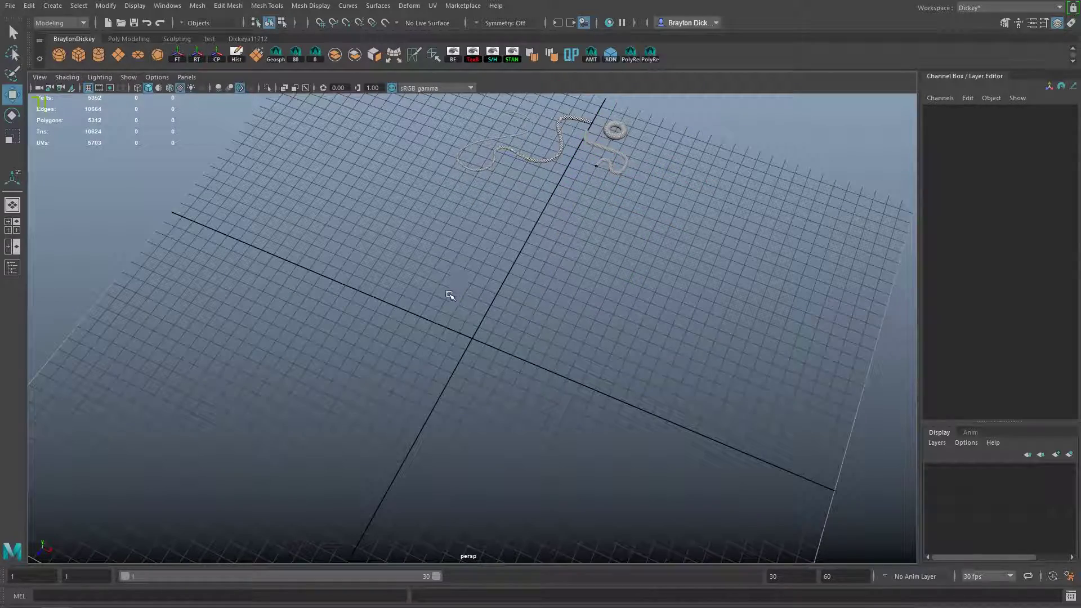
# Start the CV Curve Tool for drawing a new curve in the empty grid area around the origin.
pyautogui.keyDown('alt'); pyautogui.moveTo(449, 295); pyautogui.dragTo(431, 179); pyautogui.keyUp('alt')
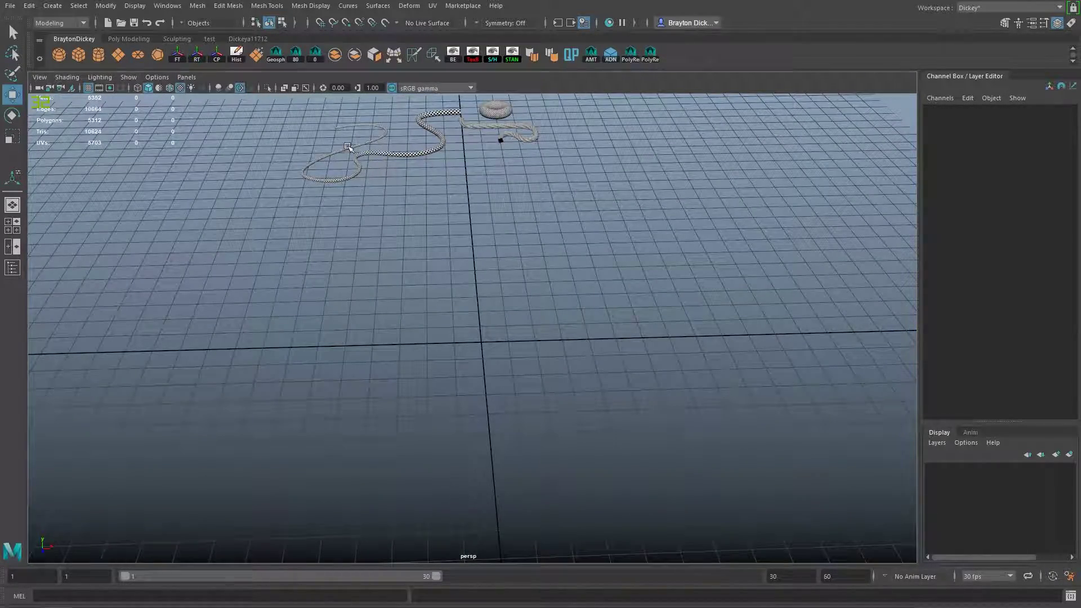
pyautogui.scroll(5, 437, 346)
pyautogui.scroll(-1, 503, 276)
pyautogui.keyDown('alt'); pyautogui.moveTo(488, 292); pyautogui.dragTo(454, 274, button='middle'); pyautogui.keyUp('alt')
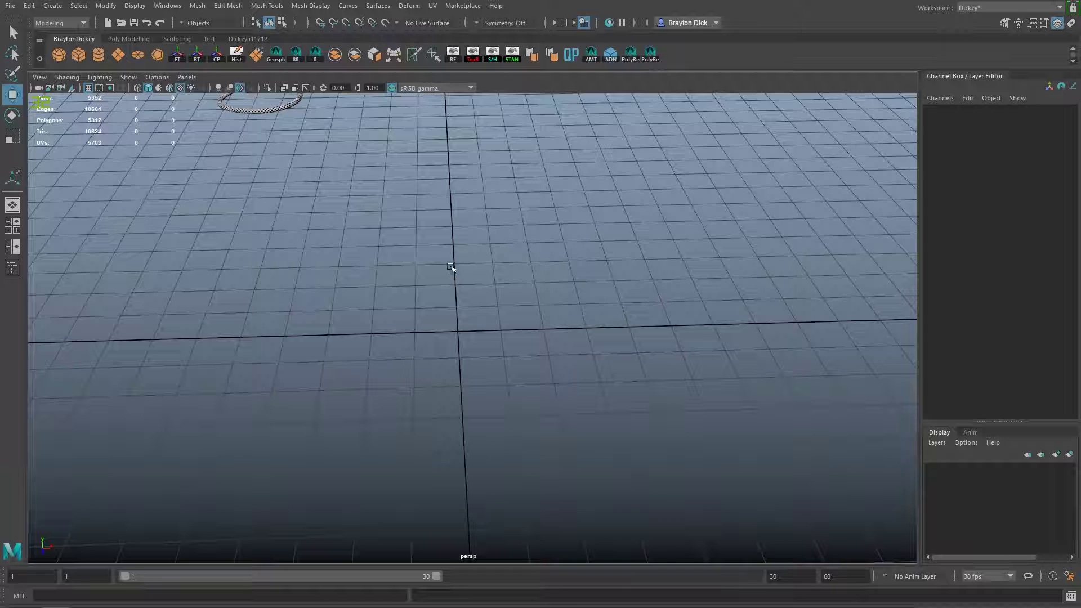
pyautogui.click(52, 5)
pyautogui.moveTo(74, 79)
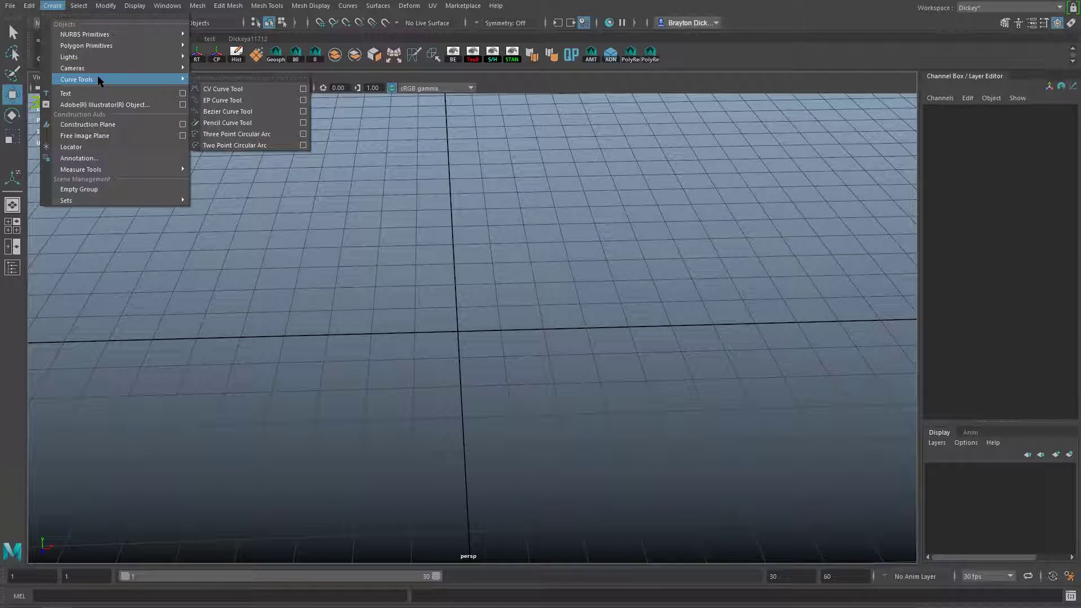
pyautogui.click(241, 92)
pyautogui.scroll(3, 479, 296)
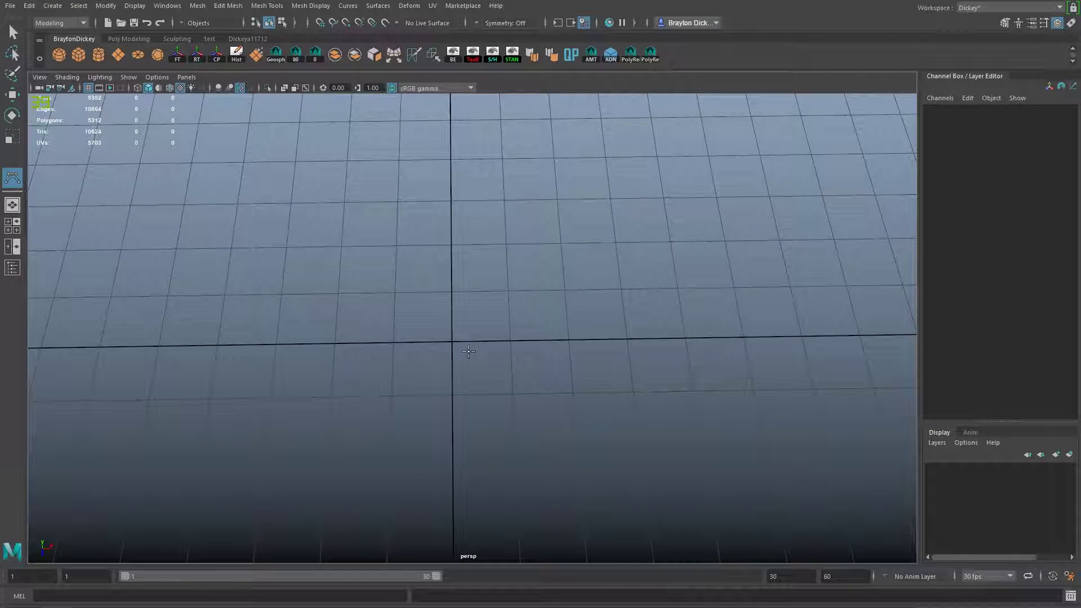
pyautogui.scroll(2, 447, 333)
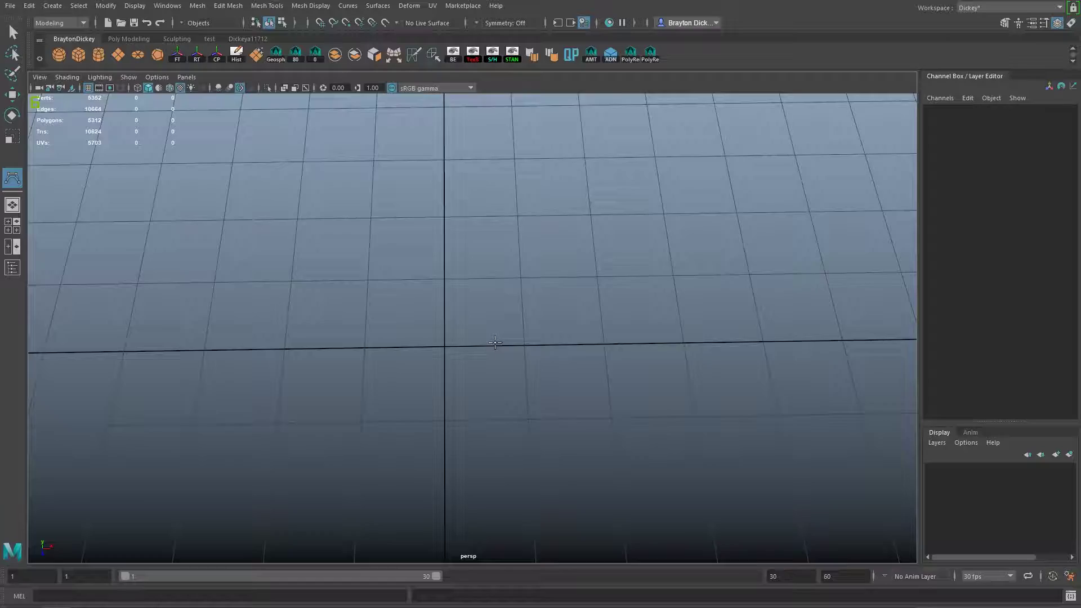
pyautogui.scroll(-1, 496, 343)
pyautogui.scroll(1, 485, 353)
pyautogui.keyDown('alt'); pyautogui.moveTo(475, 355); pyautogui.dragTo(476, 306); pyautogui.keyUp('alt')
pyautogui.scroll(-2, 507, 347)
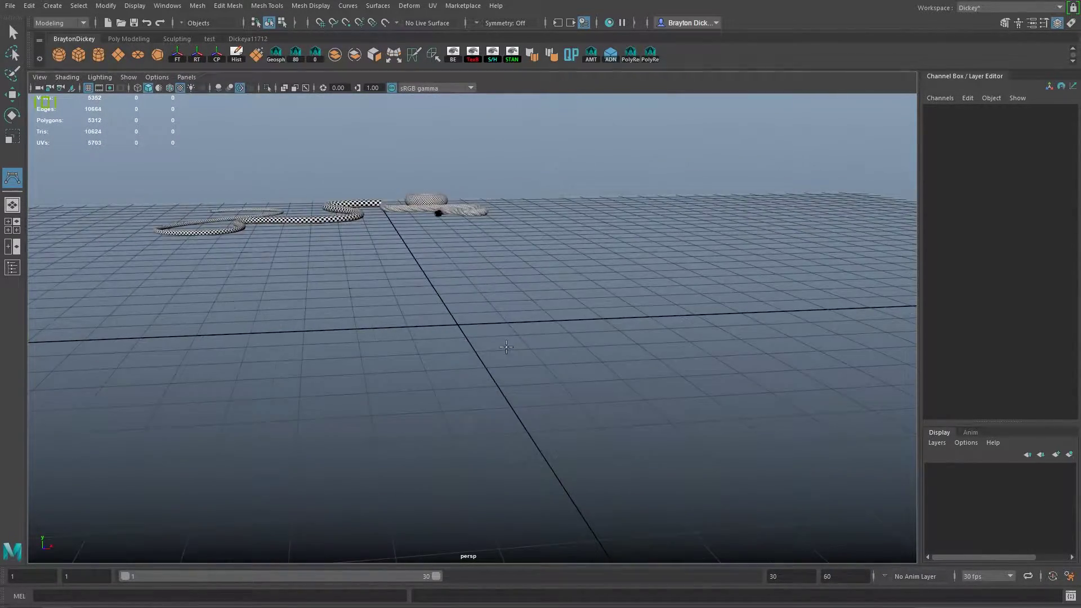
pyautogui.keyDown('alt'); pyautogui.moveTo(507, 347); pyautogui.dragTo(512, 364); pyautogui.keyUp('alt')
pyautogui.click(408, 394)
pyautogui.scroll(-2, 542, 410)
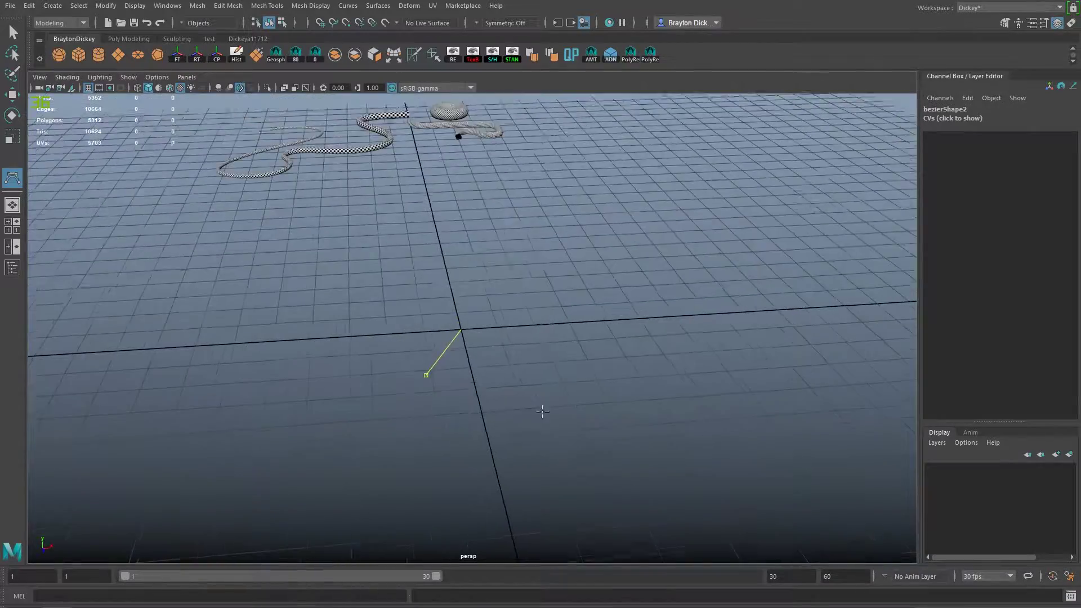
pyautogui.keyDown('alt'); pyautogui.moveTo(543, 410); pyautogui.dragTo(579, 418); pyautogui.keyUp('alt')
pyautogui.click(361, 386)
pyautogui.press('Delete')
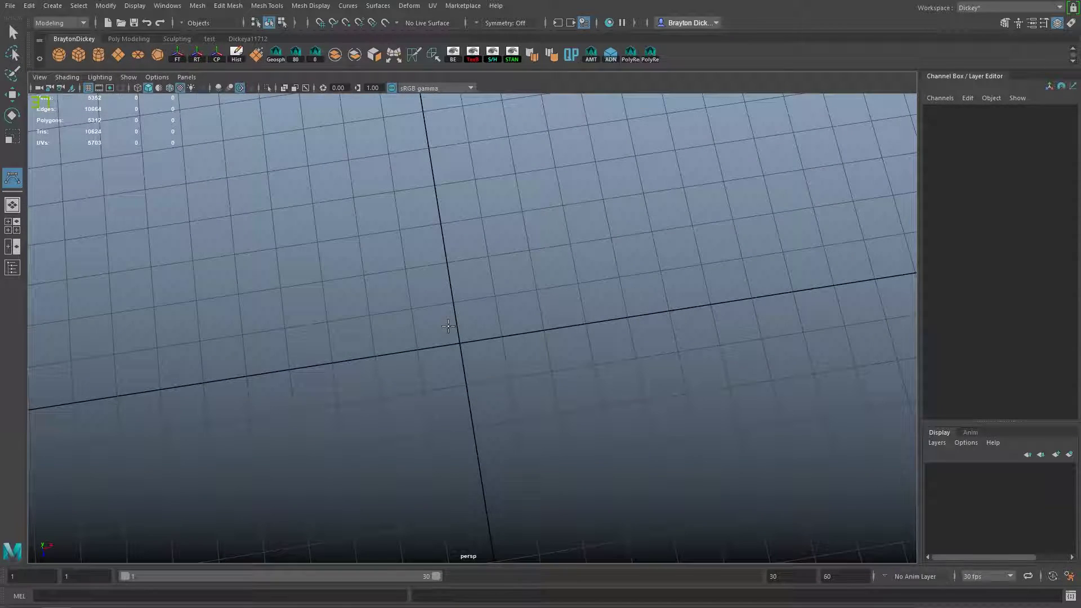
# Draw the inner loop of a spiral CV curve, starting beside the grid origin and curving around it with six control points.
pyautogui.scroll(4, 469, 346)
pyautogui.scroll(1, 468, 346)
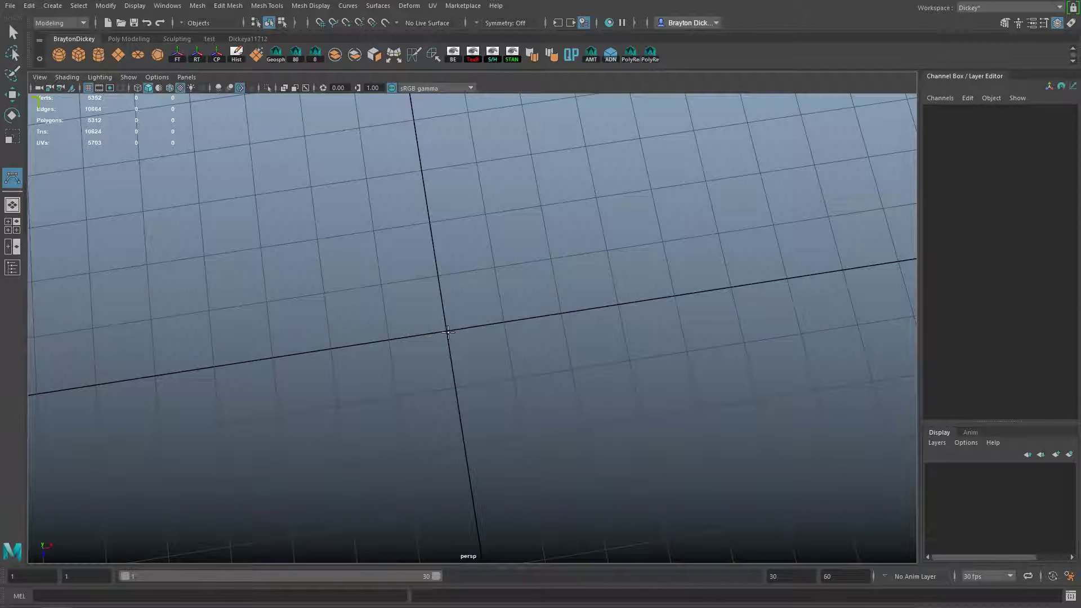
pyautogui.click(454, 335)
pyautogui.click(566, 382)
pyautogui.click(671, 270)
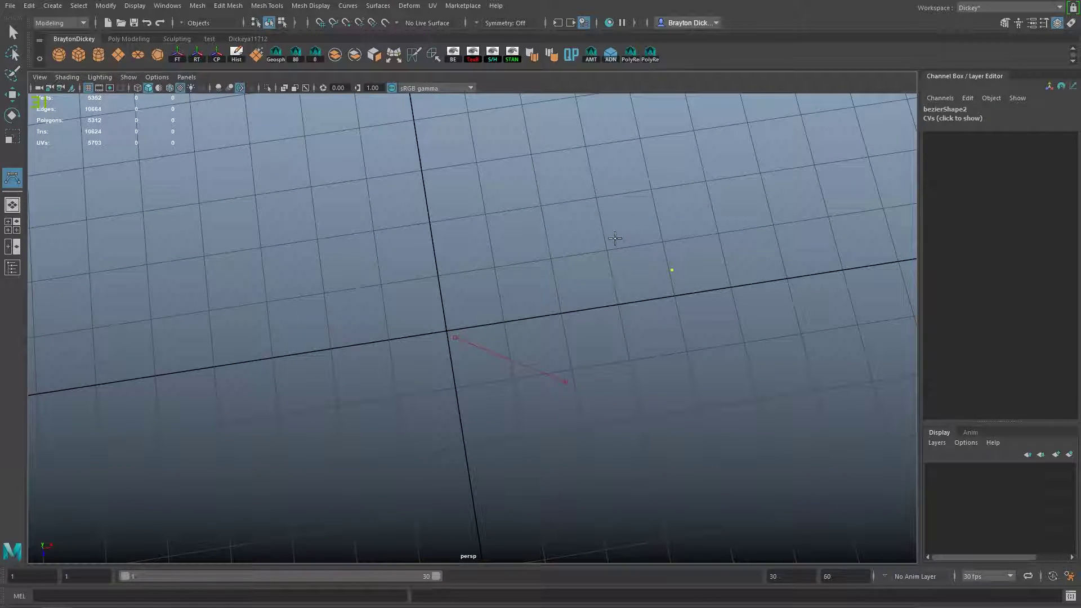
pyautogui.moveTo(563, 217); pyautogui.dragTo(526, 205)
pyautogui.click(347, 189)
pyautogui.moveTo(334, 189); pyautogui.dragTo(311, 192)
pyautogui.moveTo(275, 334); pyautogui.dragTo(258, 372)
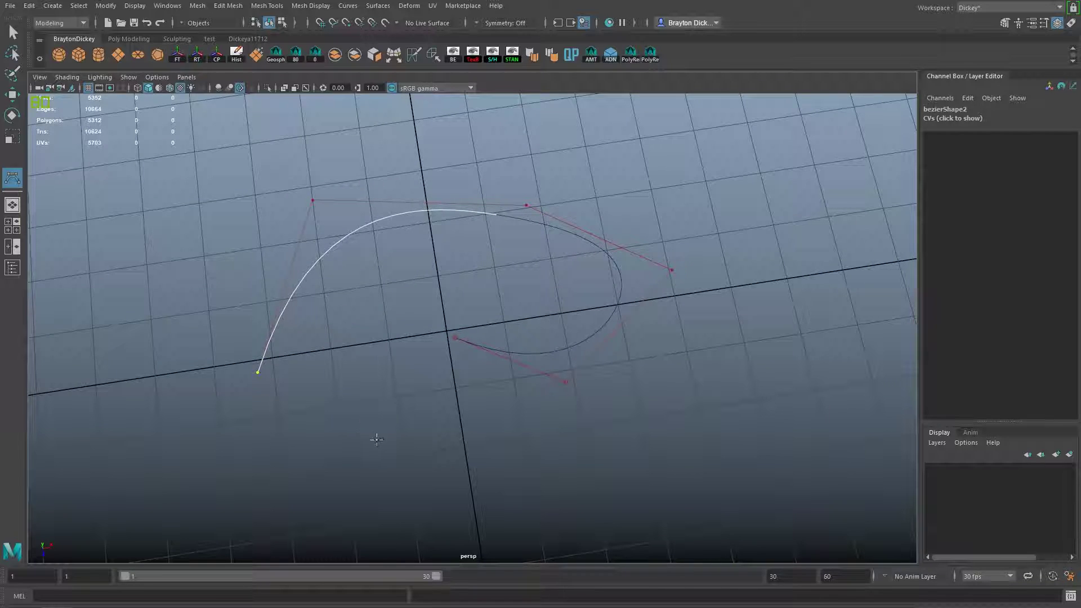
# Extend the spiral with five more control points into a wider, open outer loop and finish the curve.
pyautogui.keyDown('alt'); pyautogui.moveTo(394, 433); pyautogui.dragTo(436, 339, button='middle'); pyautogui.keyUp('alt')
pyautogui.scroll(-2, 449, 337)
pyautogui.click(467, 343)
pyautogui.click(609, 345)
pyautogui.moveTo(693, 300); pyautogui.dragTo(707, 279)
pyautogui.click(717, 166)
pyautogui.click(615, 129)
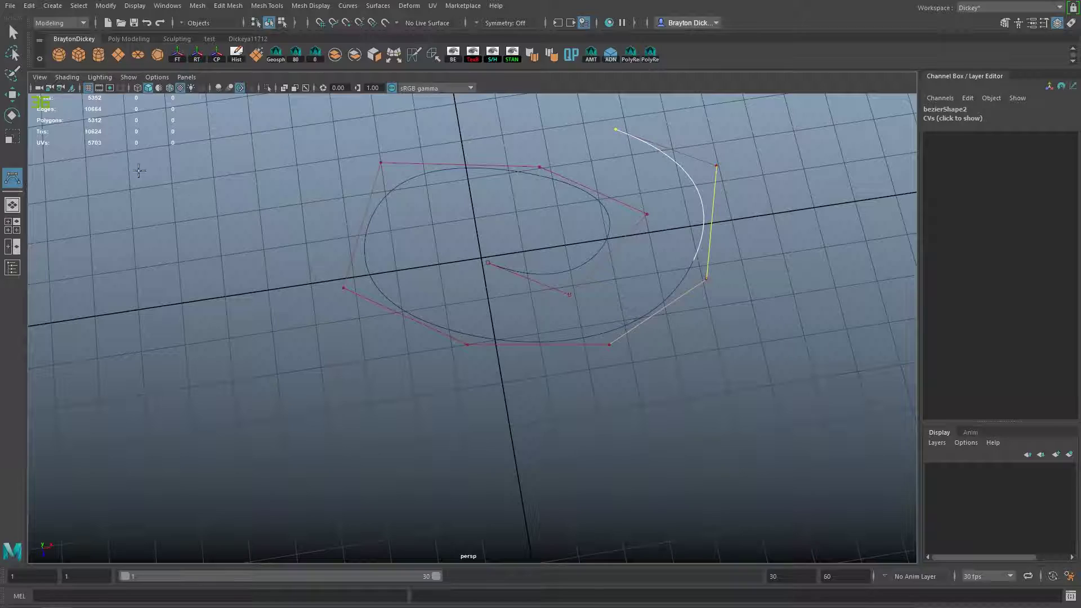
pyautogui.press('q')
# Move the spiral curve so its inner start point sits on the grid origin, and deselect it.
pyautogui.keyDown('alt'); pyautogui.moveTo(422, 229); pyautogui.dragTo(400, 277); pyautogui.keyUp('alt')
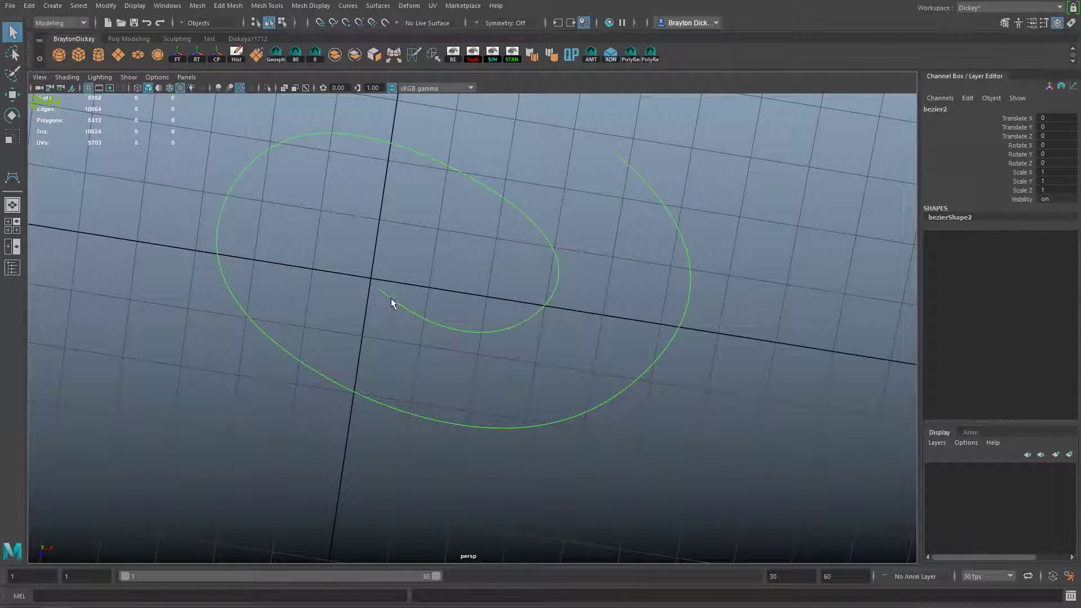
pyautogui.press('w')
pyautogui.scroll(5, 449, 313)
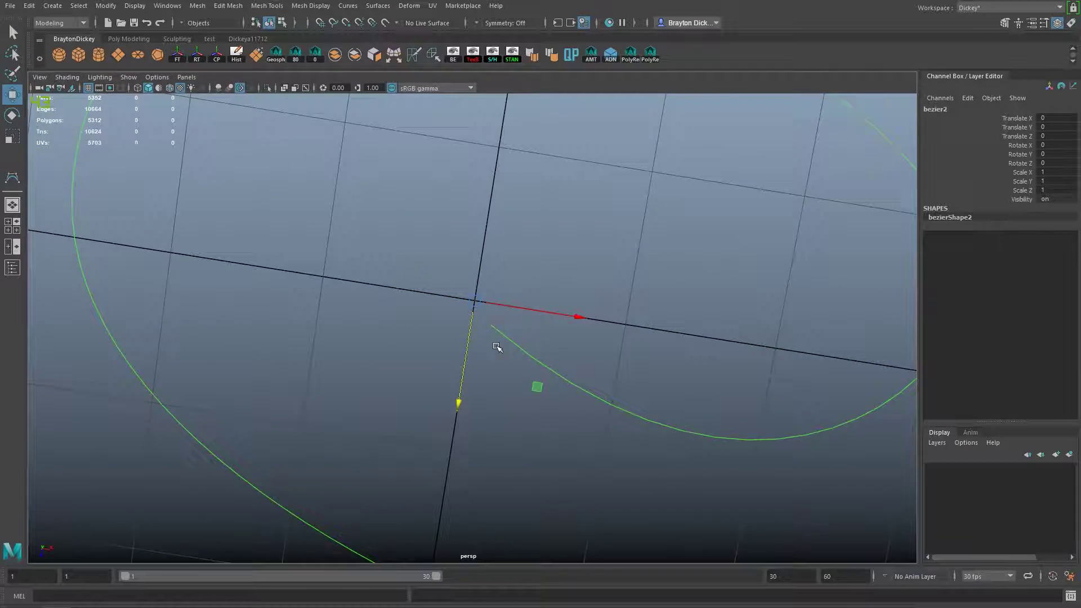
pyautogui.scroll(2, 497, 347)
pyautogui.moveTo(534, 370); pyautogui.dragTo(513, 328)
pyautogui.scroll(-5, 601, 265)
pyautogui.click(601, 265)
# Create a polygon disc at the origin, at the curve's start, and frame it.
pyautogui.scroll(-3, 623, 362)
pyautogui.keyDown('alt'); pyautogui.moveTo(622, 362); pyautogui.dragTo(919, 287); pyautogui.keyUp('alt')
pyautogui.scroll(-4, 581, 309)
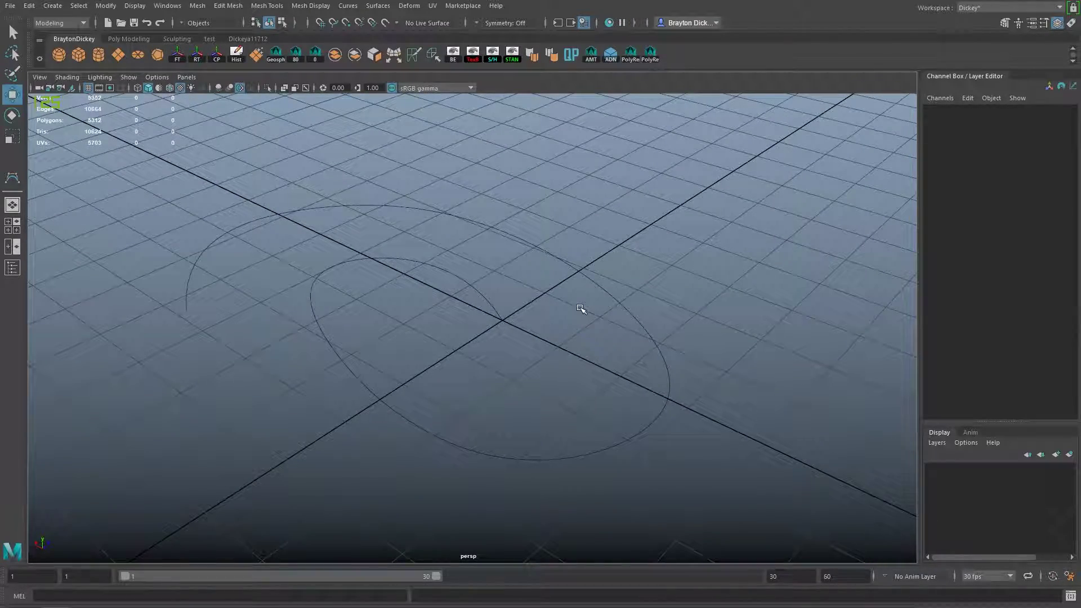
pyautogui.scroll(2, 597, 297)
pyautogui.keyDown('alt'); pyautogui.moveTo(599, 296); pyautogui.dragTo(470, 378); pyautogui.keyUp('alt')
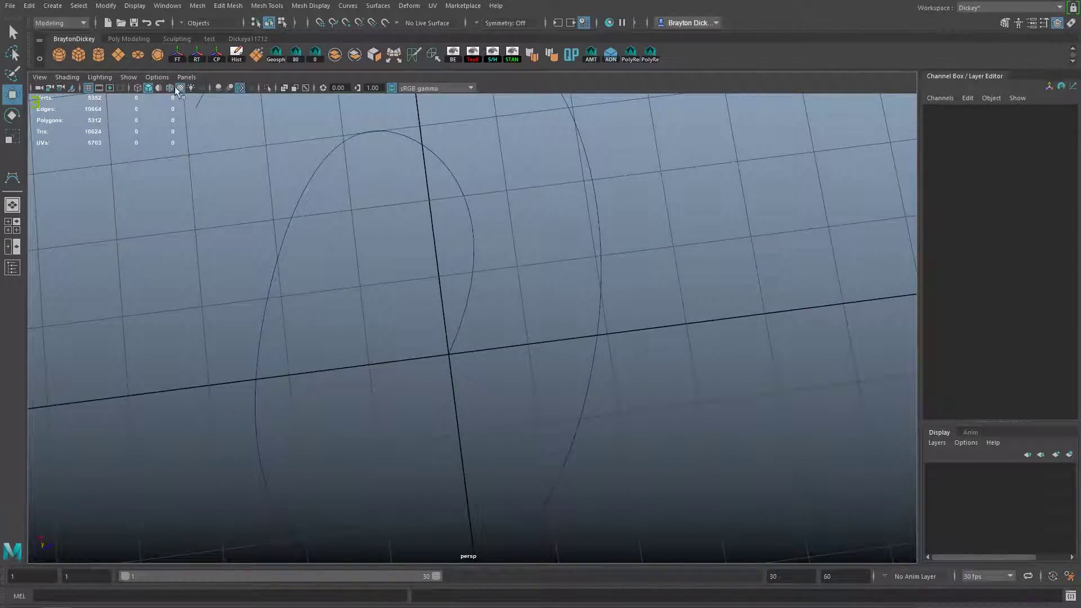
pyautogui.click(140, 56)
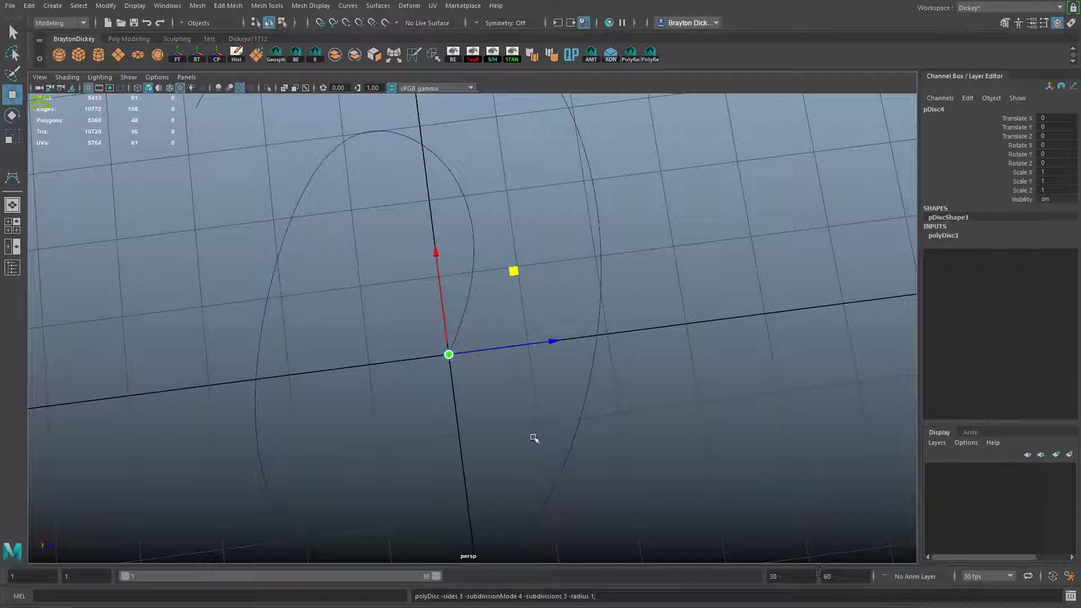
pyautogui.scroll(5, 475, 359)
pyautogui.press('f')
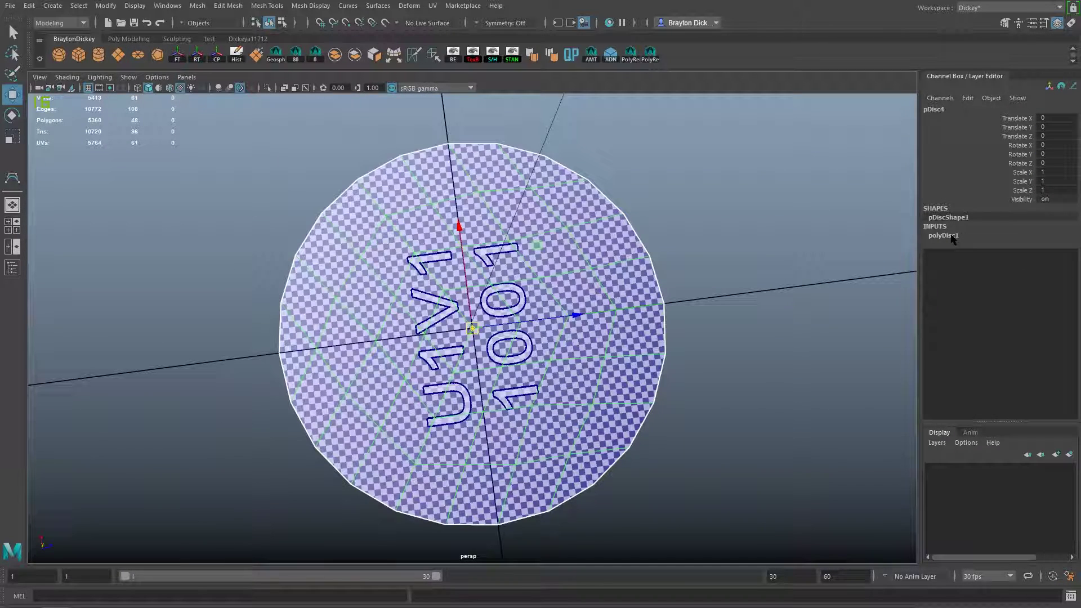
# Set the disc to 8 sides, Circle subdivision mode and 1 subdivision.
pyautogui.click(952, 237)
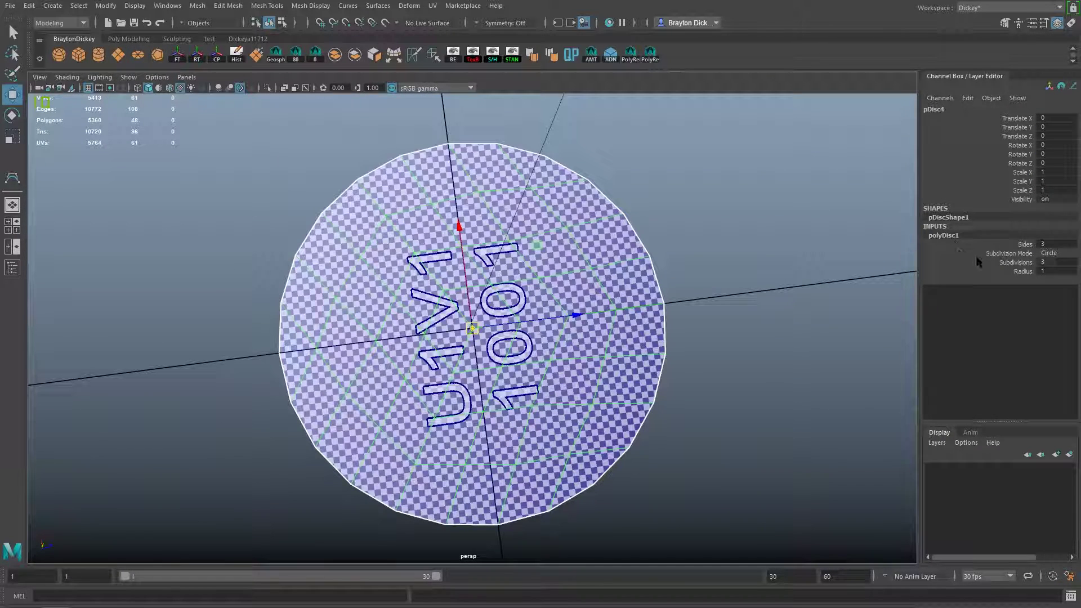
pyautogui.click(1057, 252)
pyautogui.click(1042, 308)
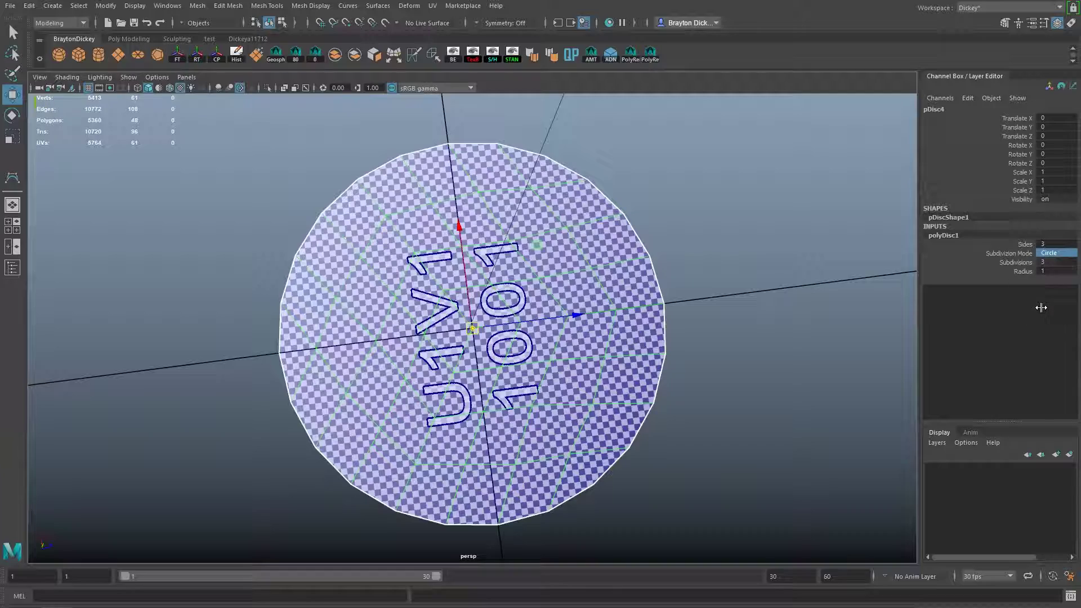
pyautogui.click(1047, 253)
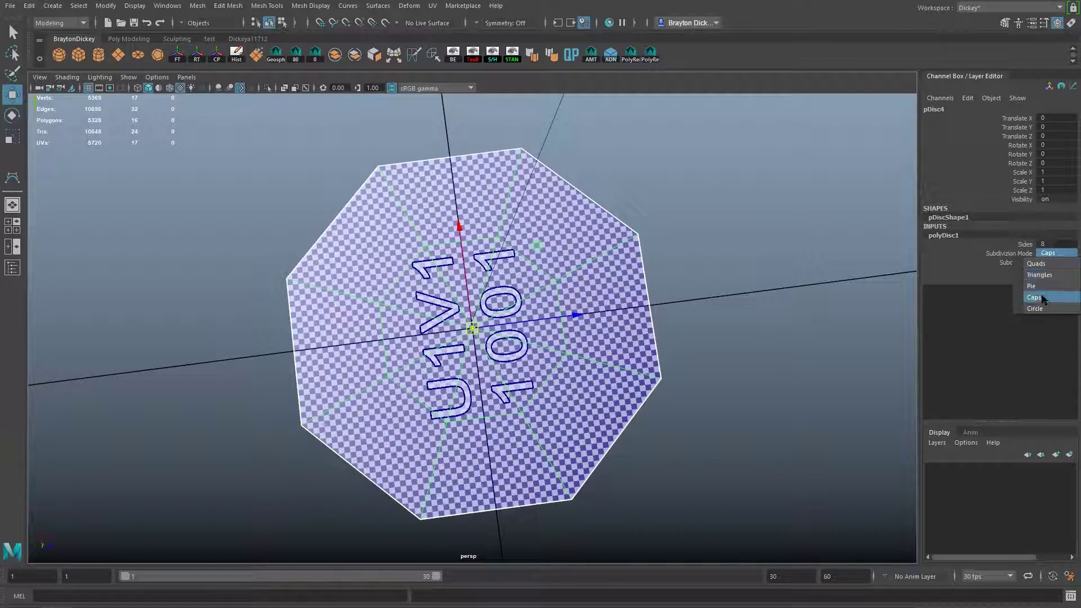
pyautogui.click(1040, 308)
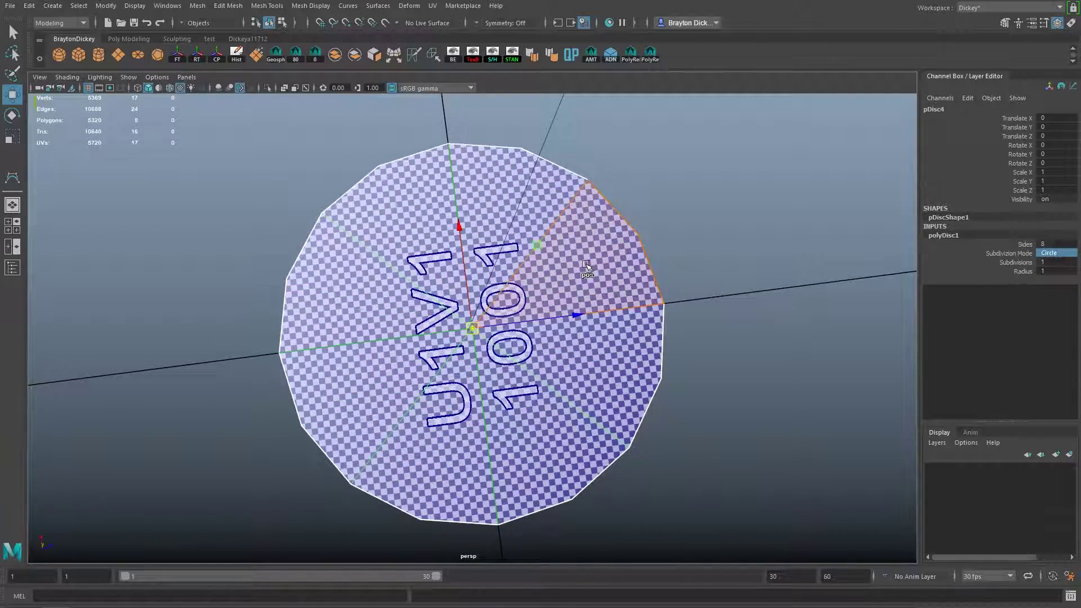
# Examine the disc's topology, locate the Disc entry among the polygon primitives, and review the disc's creation attributes.
pyautogui.keyDown('alt'); pyautogui.moveTo(787, 256); pyautogui.dragTo(660, 256); pyautogui.keyUp('alt')
pyautogui.moveTo(484, 243)
pyautogui.keyDown('ctrl'); pyautogui.keyDown('shift'); pyautogui.mouseDown(button='right')
pyautogui.moveTo(507, 223)
pyautogui.moveTo(483, 241)
pyautogui.mouseUp(button='right'); pyautogui.keyUp('shift'); pyautogui.keyUp('ctrl')
pyautogui.scroll(-4, 656, 304)
pyautogui.scroll(2, 653, 305)
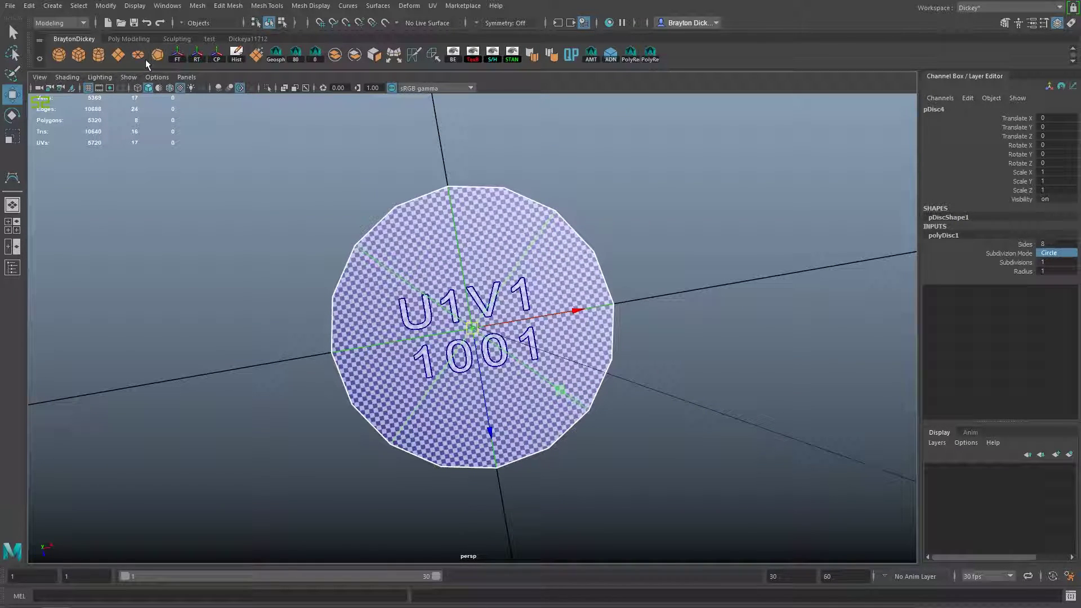
pyautogui.scroll(3, 527, 264)
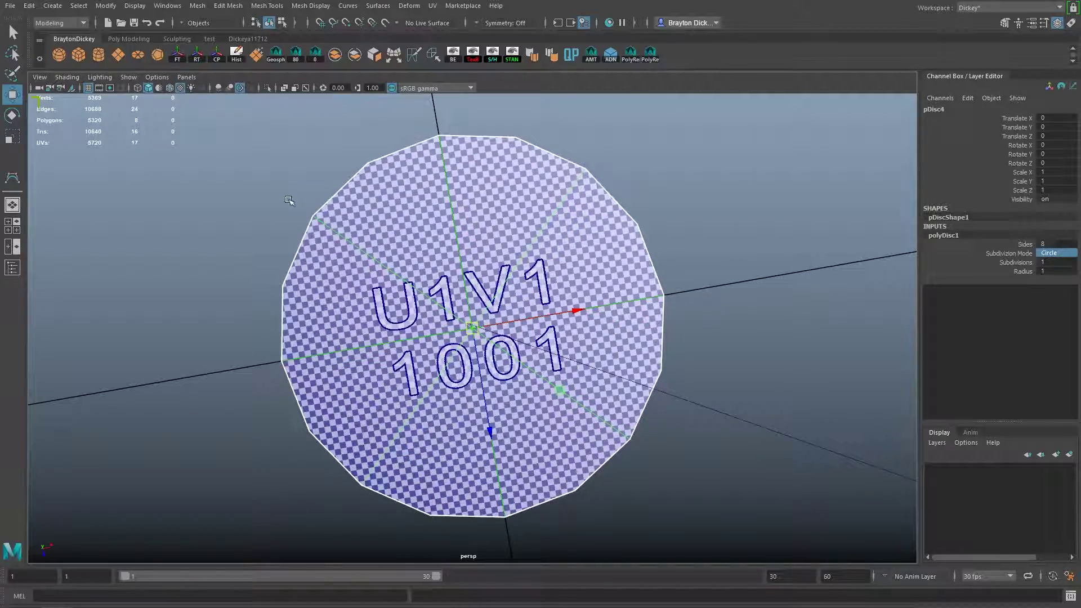
pyautogui.moveTo(715, 309)
pyautogui.keyDown('alt'); pyautogui.mouseDown()
pyautogui.moveTo(692, 297)
pyautogui.moveTo(664, 218)
pyautogui.moveTo(657, 285)
pyautogui.moveTo(698, 309)
pyautogui.mouseUp(); pyautogui.keyUp('alt')
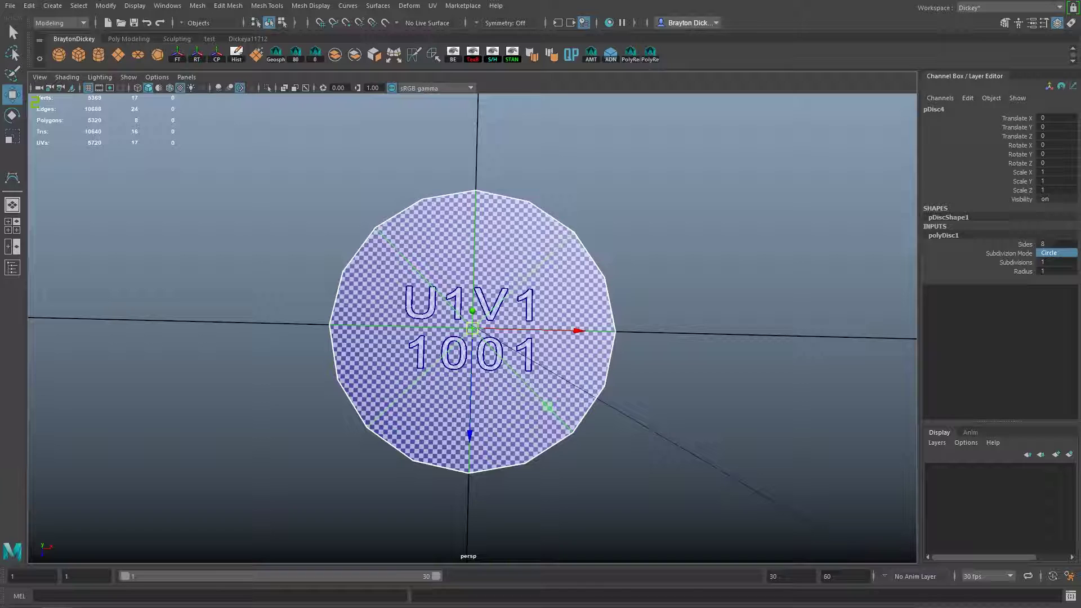
pyautogui.click(53, 6)
pyautogui.moveTo(161, 47)
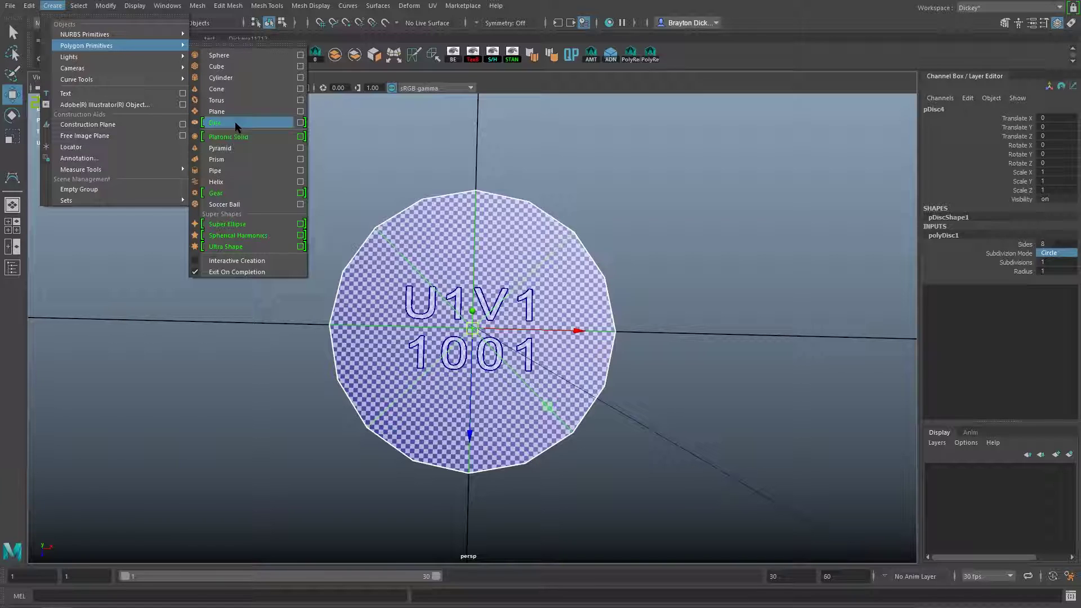
pyautogui.click(438, 159)
pyautogui.click(510, 333)
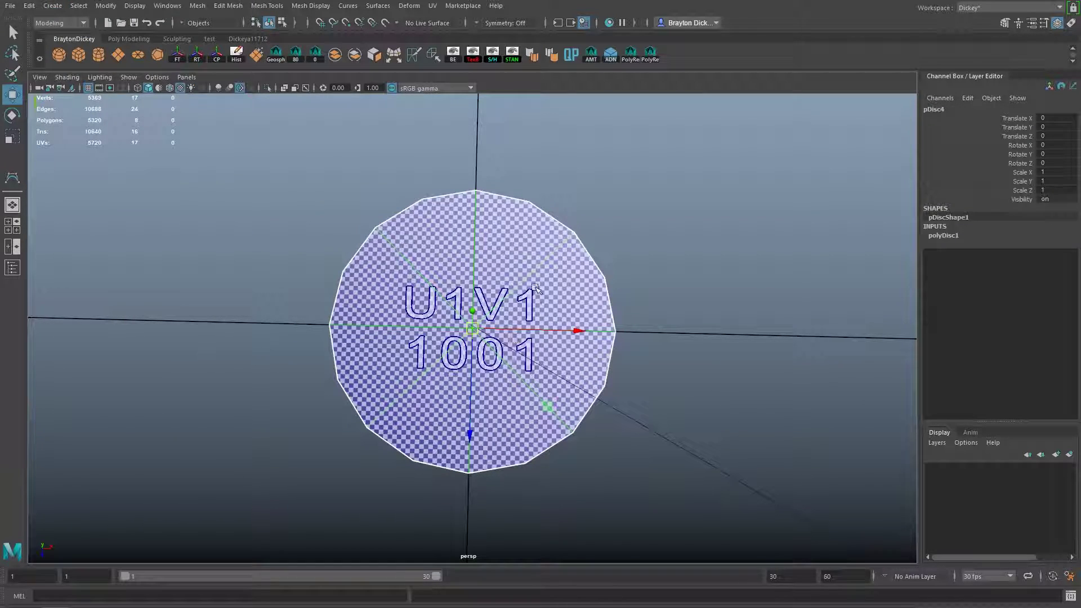
pyautogui.click(944, 235)
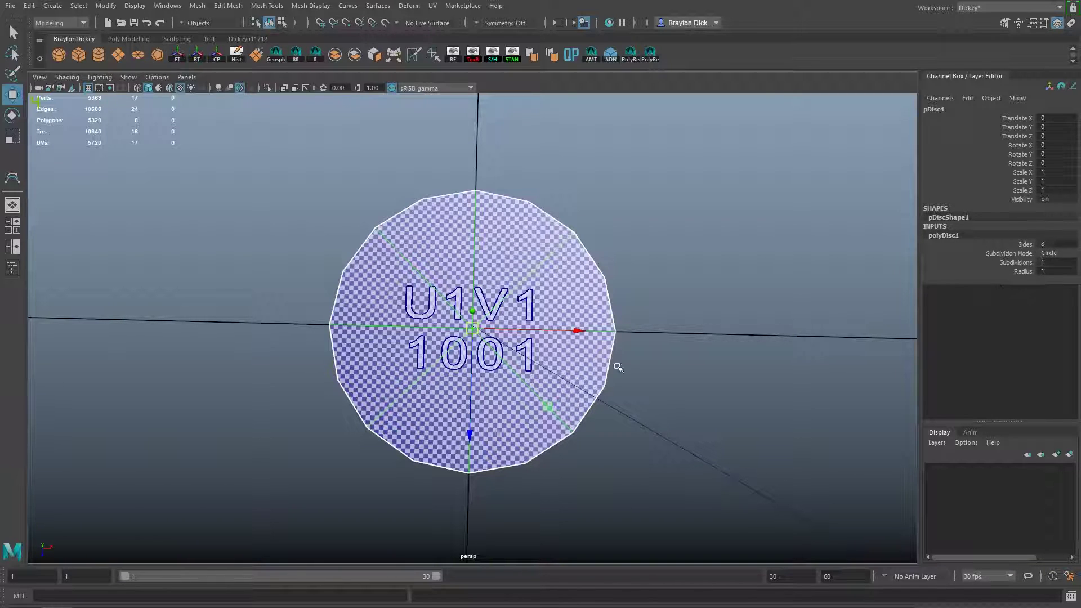
# Scale the disc uniformly to 0.285 and rotate it 90 degrees about X so it stands upright.
pyautogui.click(651, 271)
pyautogui.click(534, 269)
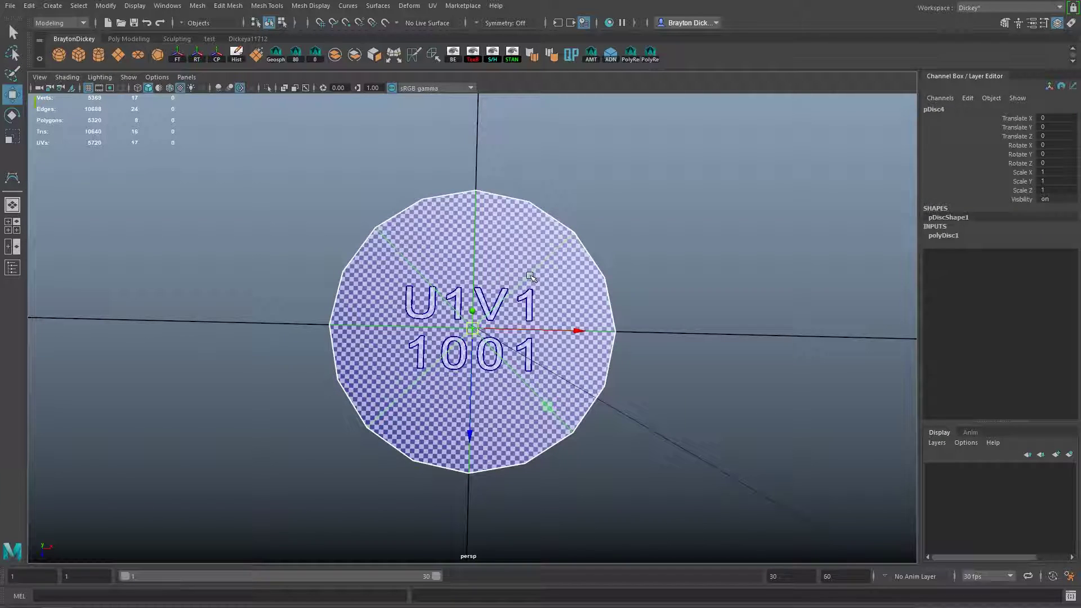
pyautogui.press('r')
pyautogui.moveTo(473, 328); pyautogui.dragTo(331, 336)
pyautogui.press('e')
pyautogui.keyDown('alt'); pyautogui.moveTo(511, 340); pyautogui.dragTo(702, 393); pyautogui.keyUp('alt')
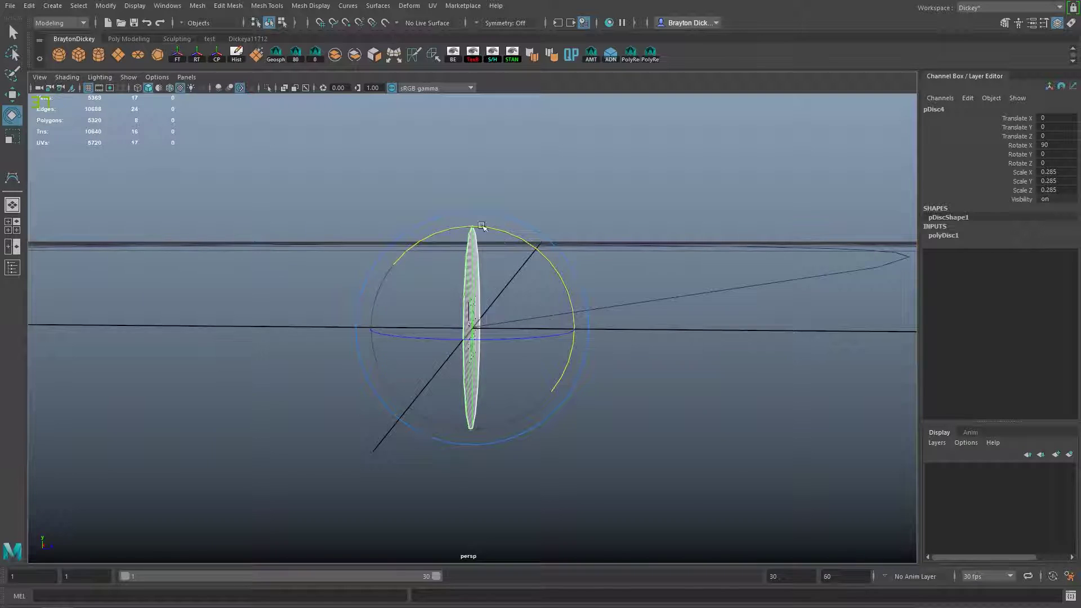
pyautogui.moveTo(482, 226); pyautogui.dragTo(608, 256)
# Open the Rotate Tool settings and use Absolute step snap with an increment of 15.
pyautogui.doubleClick(13, 116)
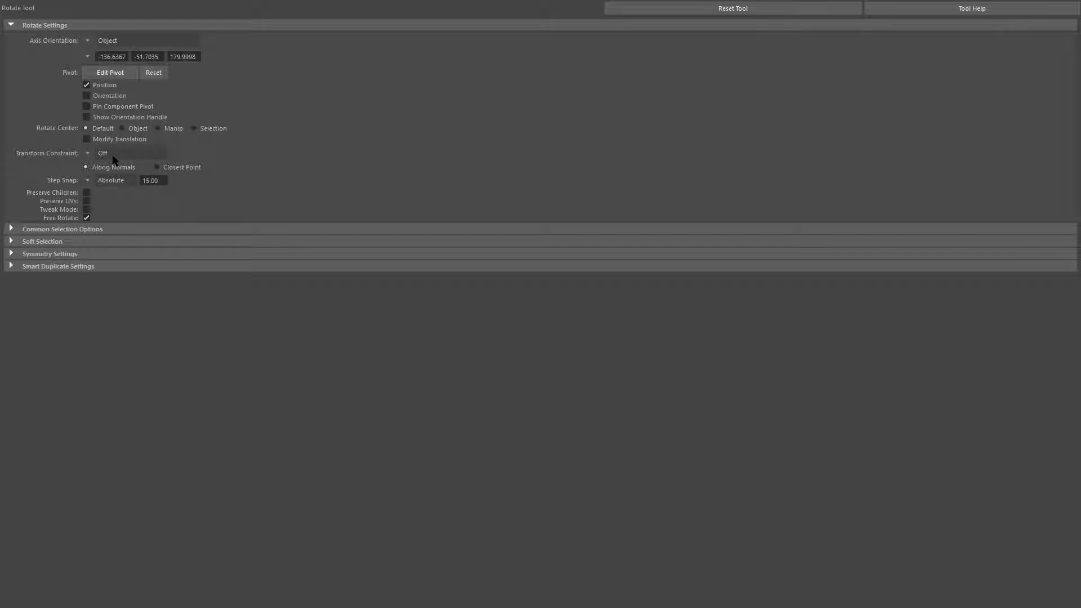
pyautogui.click(87, 180)
pyautogui.click(177, 156)
pyautogui.click(87, 181)
pyautogui.click(123, 212)
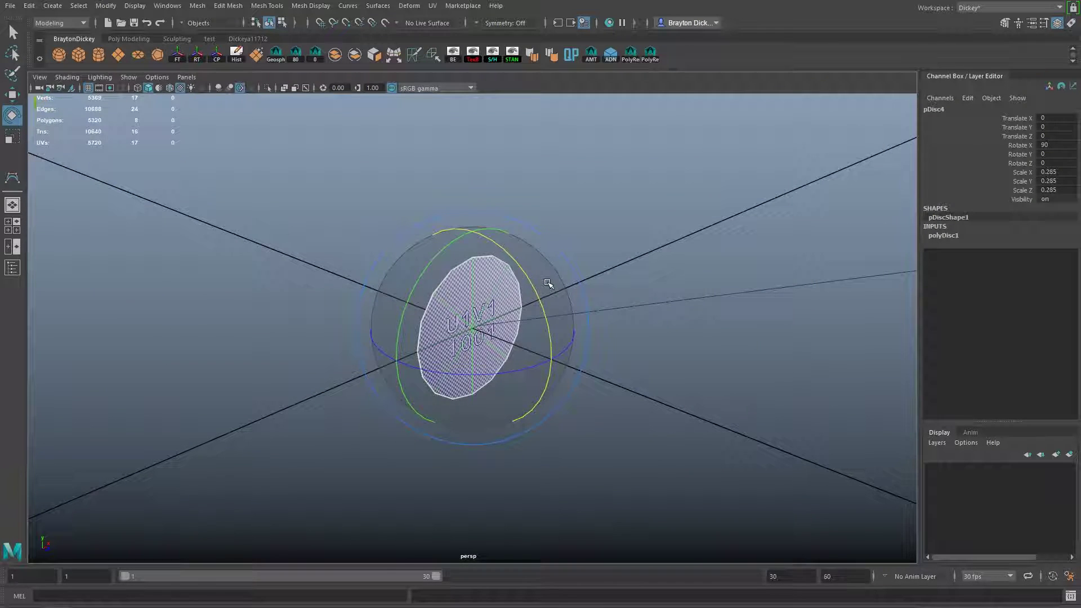
pyautogui.moveTo(551, 283); pyautogui.dragTo(591, 292)
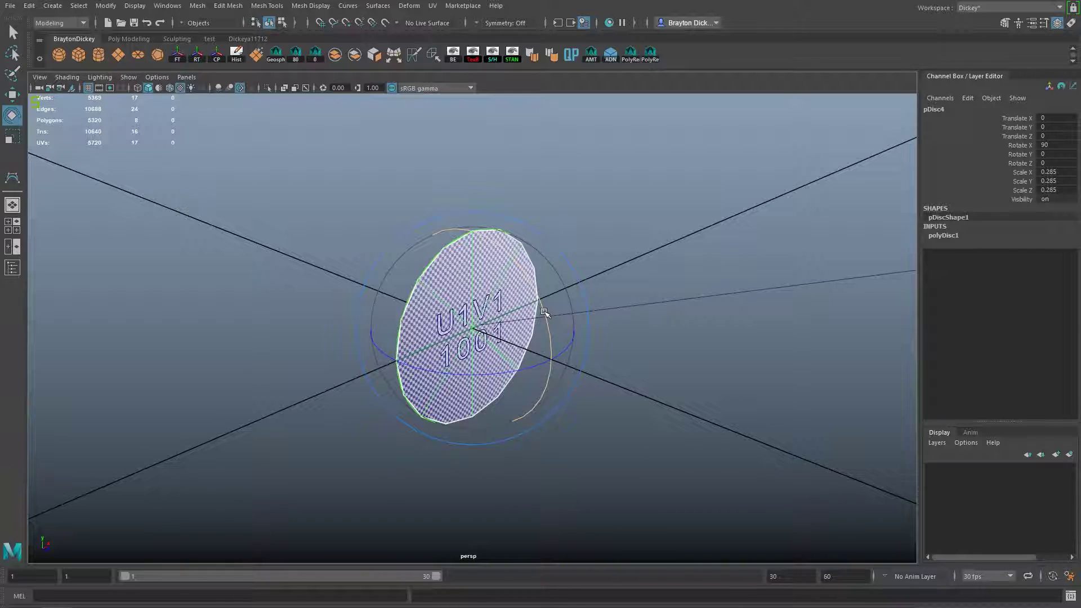
pyautogui.moveTo(545, 312); pyautogui.dragTo(532, 283)
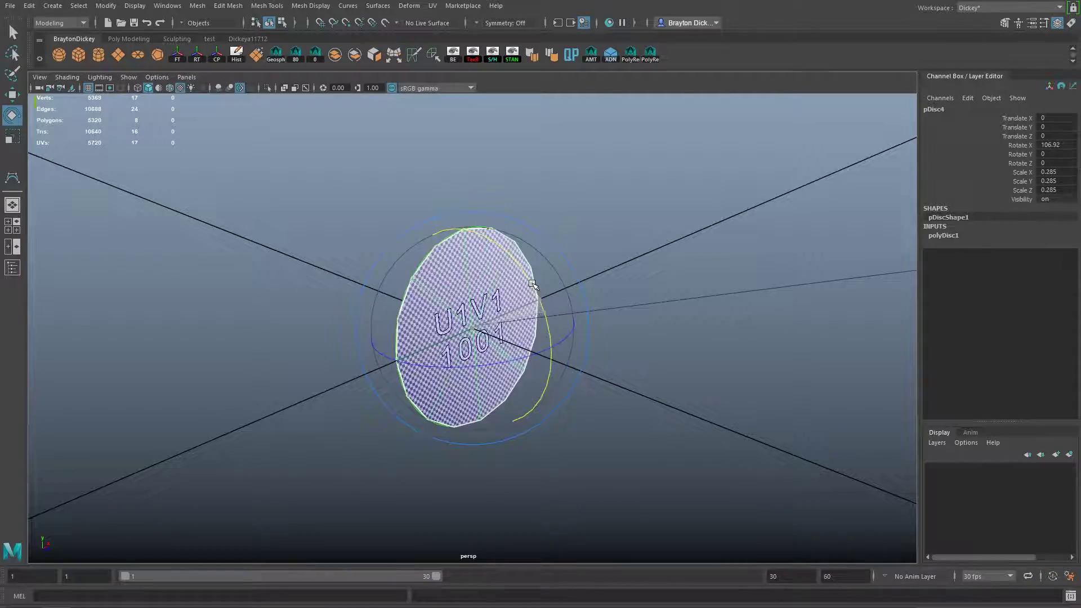
pyautogui.moveTo(551, 198); pyautogui.dragTo(471, 125)
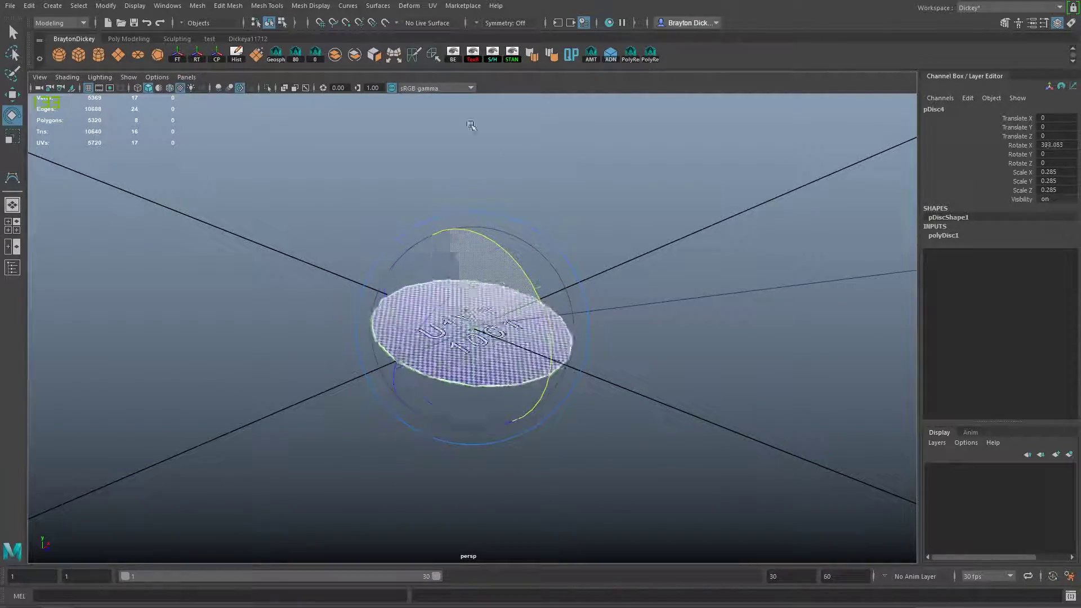
pyautogui.hotkey('ctrl', 'z')
pyautogui.hotkey('ctrl', 'z')
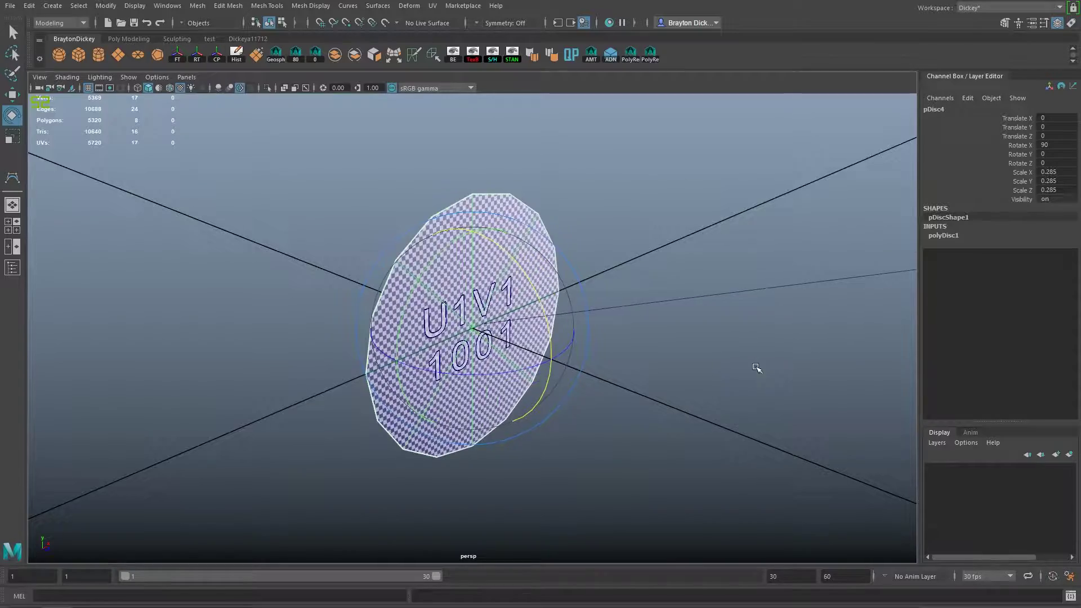
pyautogui.keyDown('alt'); pyautogui.moveTo(757, 367); pyautogui.dragTo(704, 329); pyautogui.keyUp('alt')
pyautogui.moveTo(564, 298); pyautogui.dragTo(624, 296)
pyautogui.hotkey('ctrl', 'z')
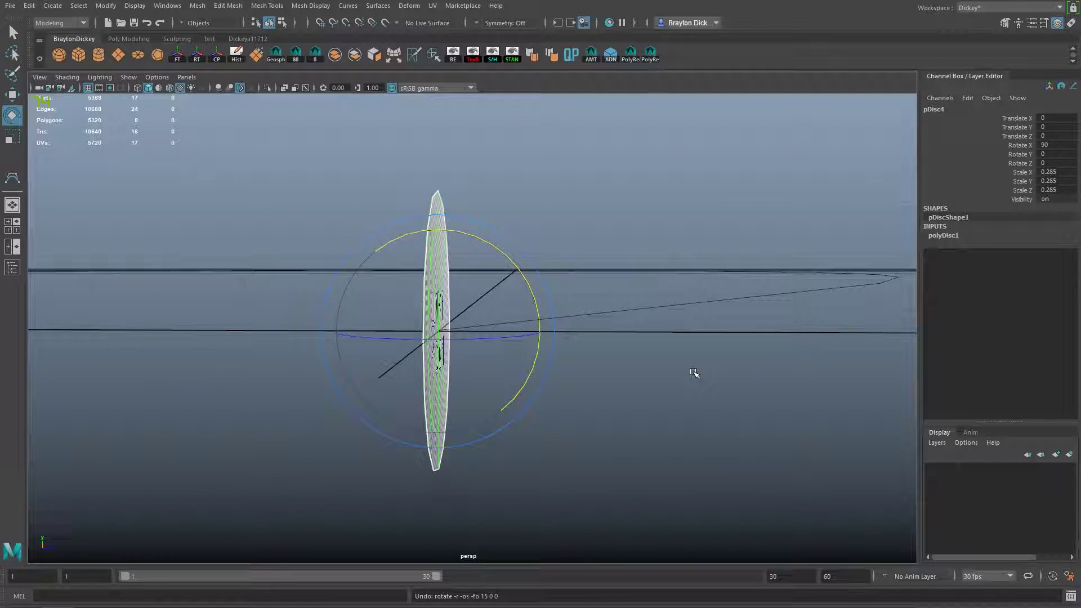
# Rotate the disc to 60 degrees about Y so it faces along the start of the spiral curve.
pyautogui.keyDown('alt'); pyautogui.moveTo(693, 374); pyautogui.dragTo(598, 454); pyautogui.keyUp('alt')
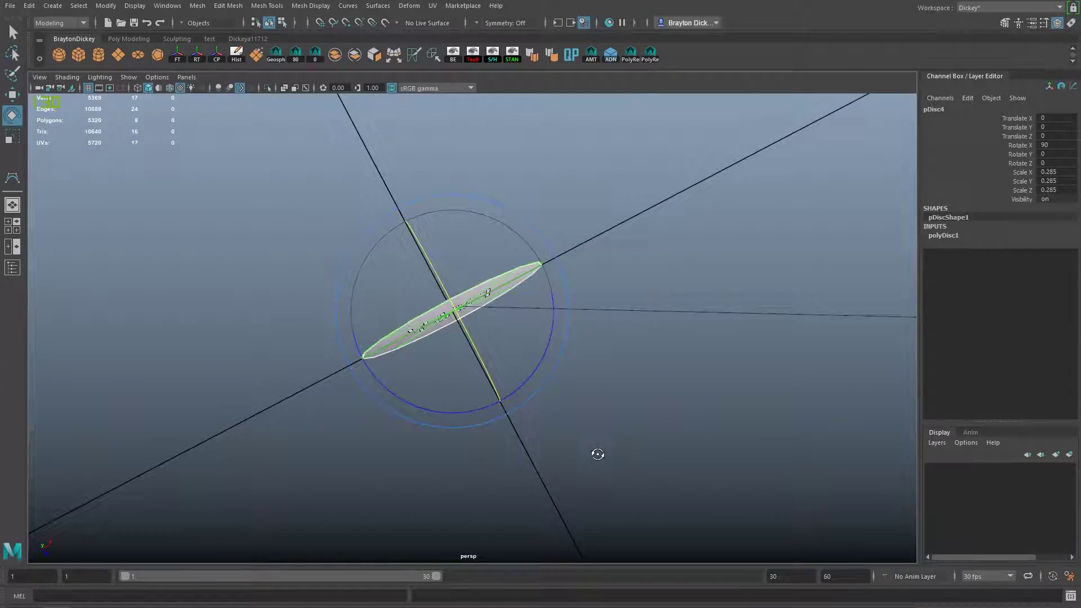
pyautogui.keyDown('alt'); pyautogui.moveTo(558, 390); pyautogui.dragTo(620, 386); pyautogui.keyUp('alt')
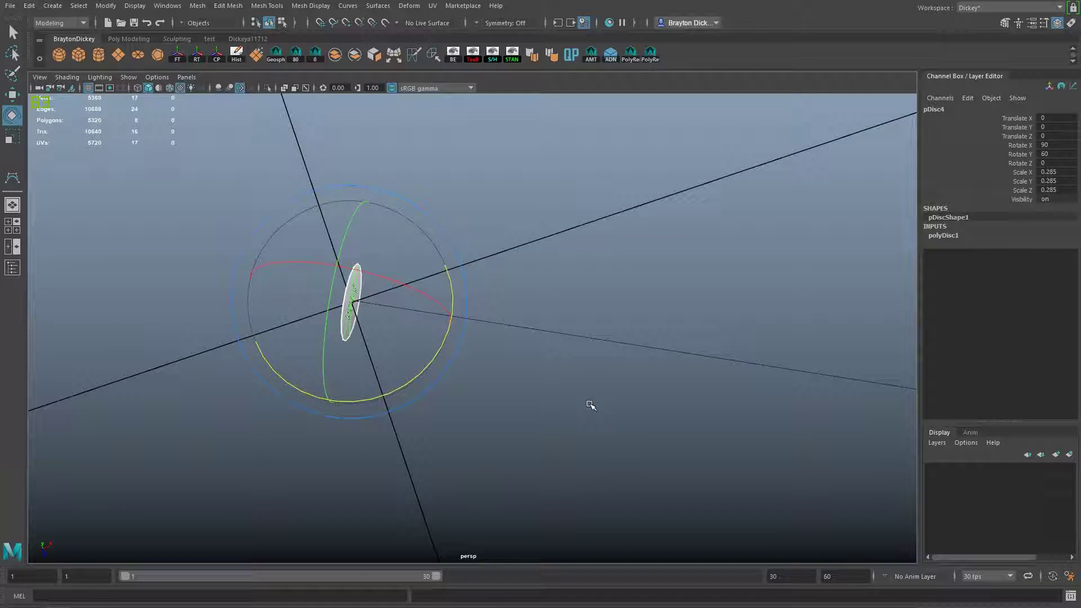
pyautogui.keyDown('alt'); pyautogui.moveTo(544, 385); pyautogui.dragTo(540, 349); pyautogui.keyUp('alt')
pyautogui.press('w')
pyautogui.scroll(5, 527, 286)
pyautogui.scroll(-4, 589, 385)
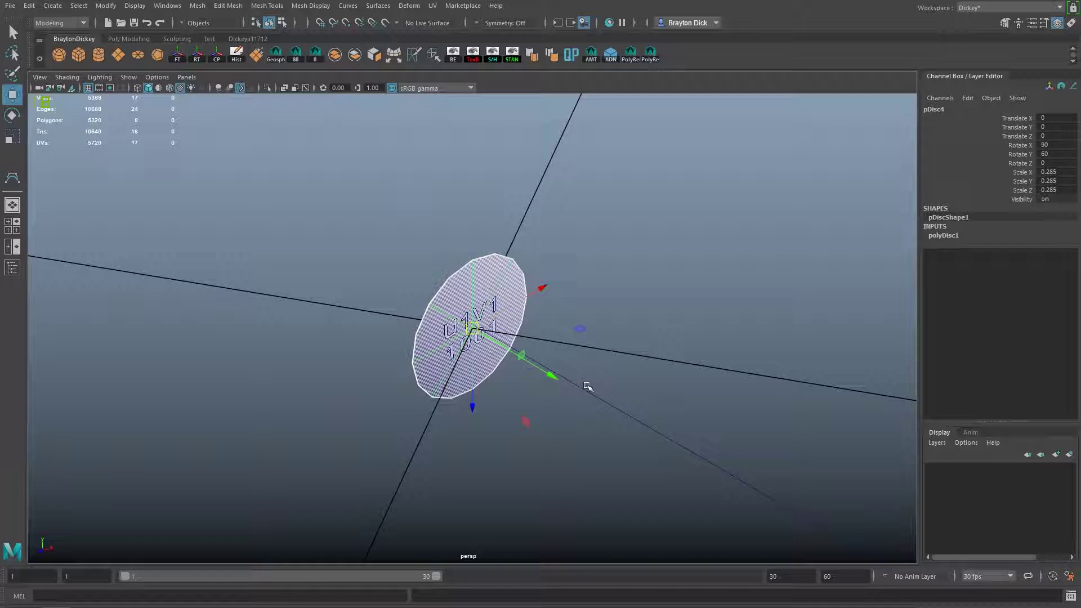
pyautogui.click(581, 389)
pyautogui.scroll(-15, 548, 371)
pyautogui.scroll(15, 485, 332)
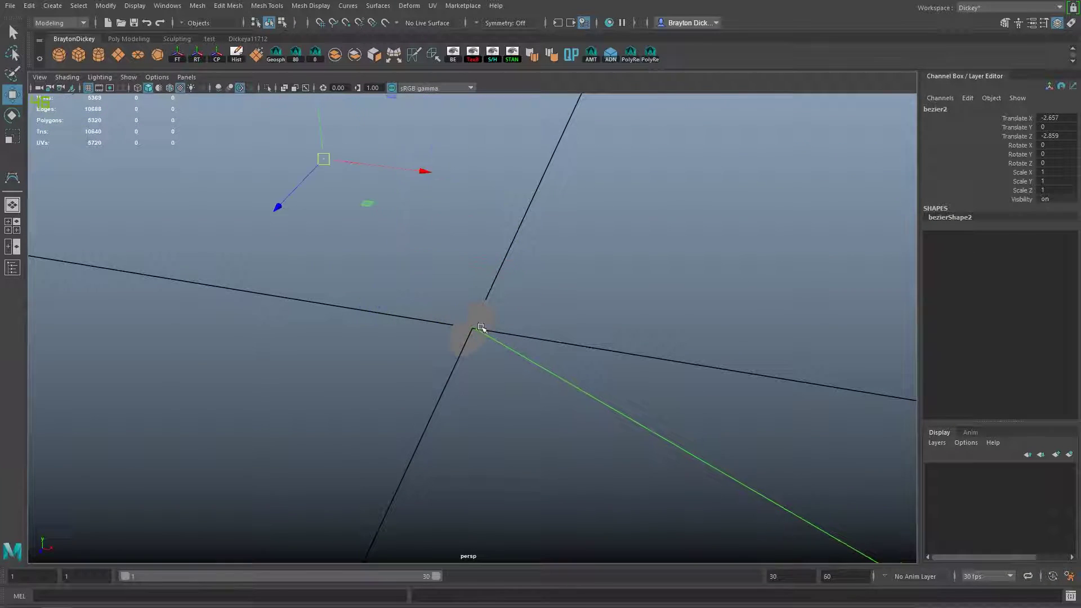
# Extrude all the disc's faces along the spiral curve.
pyautogui.click(485, 287)
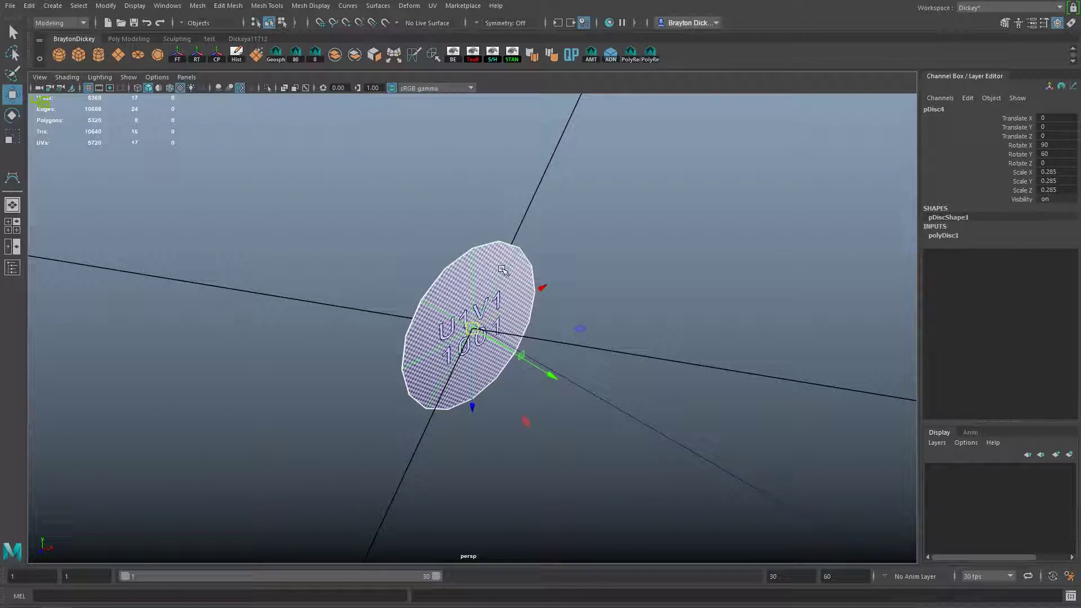
pyautogui.rightClick(503, 270)
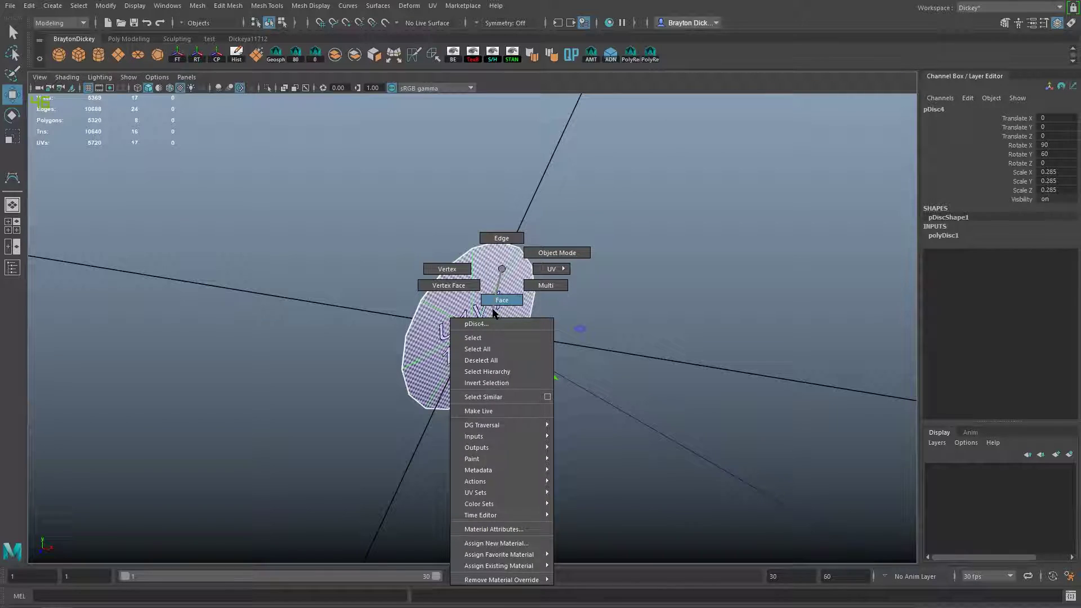
pyautogui.moveTo(493, 309); pyautogui.dragTo(492, 309, button='right')
pyautogui.scroll(-5, 491, 306)
pyautogui.moveTo(363, 241); pyautogui.dragTo(611, 448)
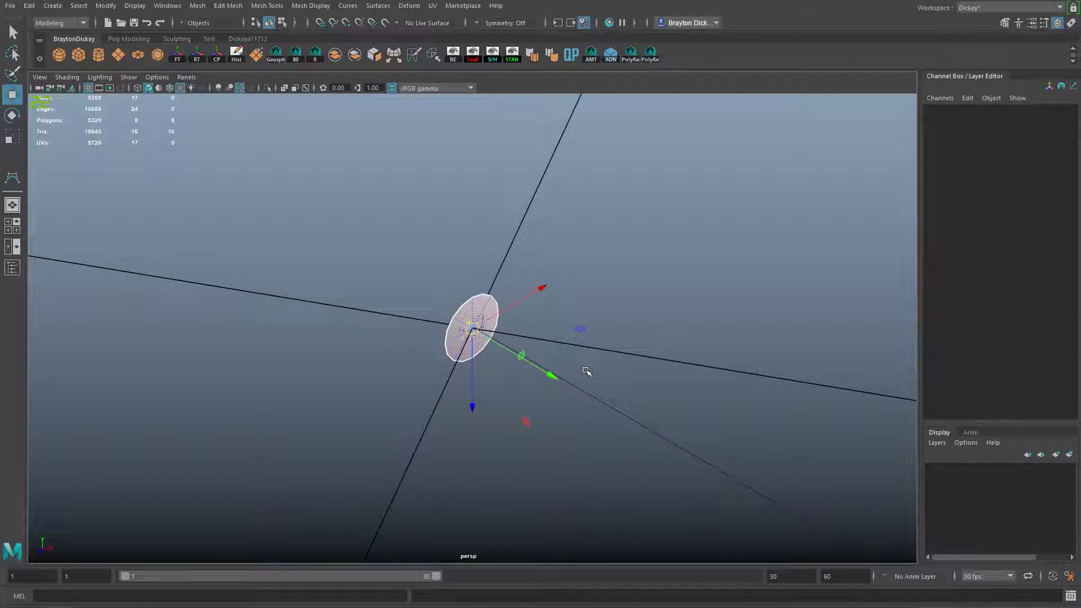
pyautogui.press('f')
pyautogui.keyDown('alt'); pyautogui.moveTo(570, 335); pyautogui.dragTo(512, 340); pyautogui.keyUp('alt')
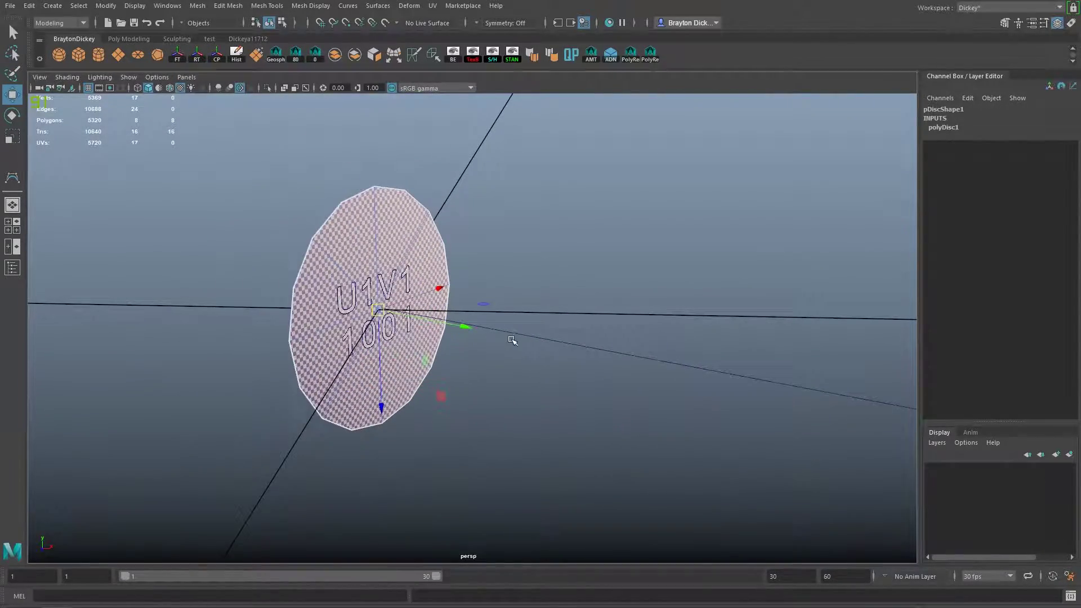
pyautogui.click(511, 334)
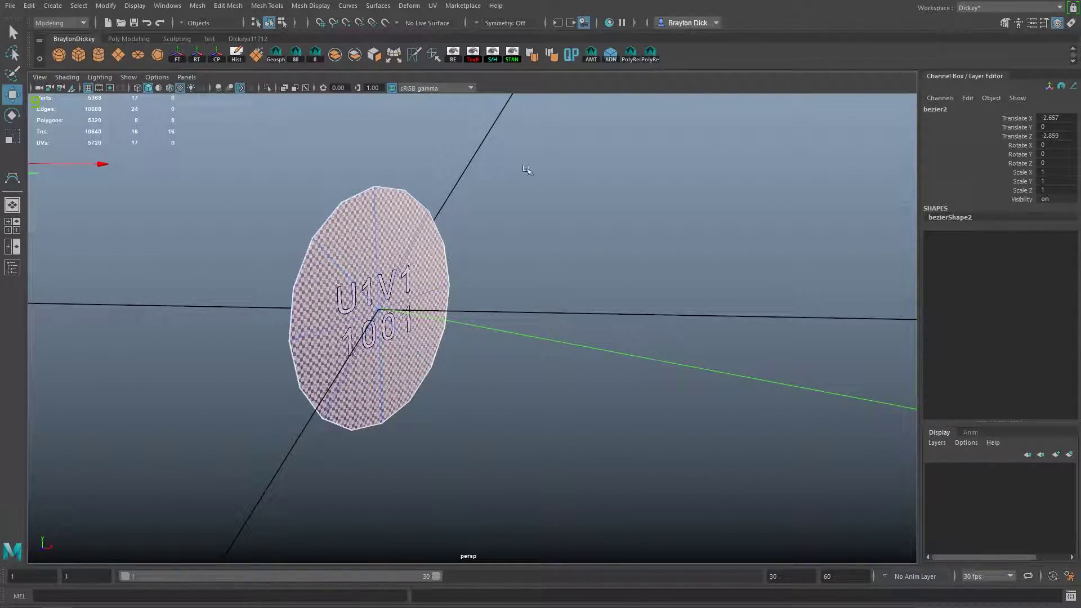
pyautogui.scroll(-6, 579, 297)
pyautogui.hotkey('ctrl', 'e')
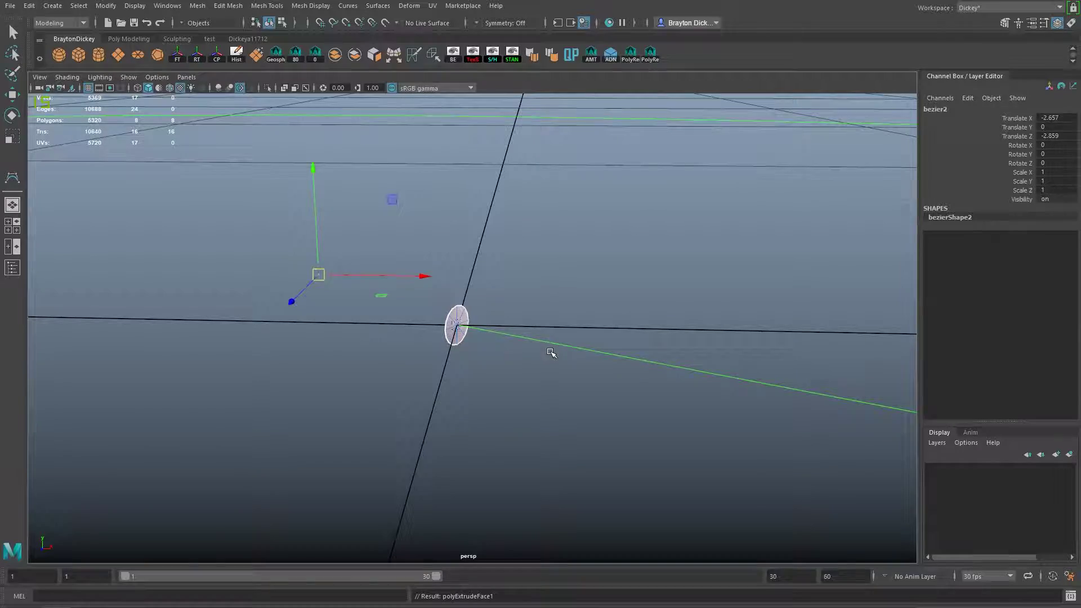
# Set the face extrusion's divisions to 250 so the tube follows the whole spiral.
pyautogui.keyDown('alt'); pyautogui.moveTo(749, 239); pyautogui.dragTo(589, 332, button='right'); pyautogui.keyUp('alt')
pyautogui.keyDown('alt'); pyautogui.moveTo(589, 332); pyautogui.dragTo(530, 366); pyautogui.keyUp('alt')
pyautogui.scroll(6, 440, 290)
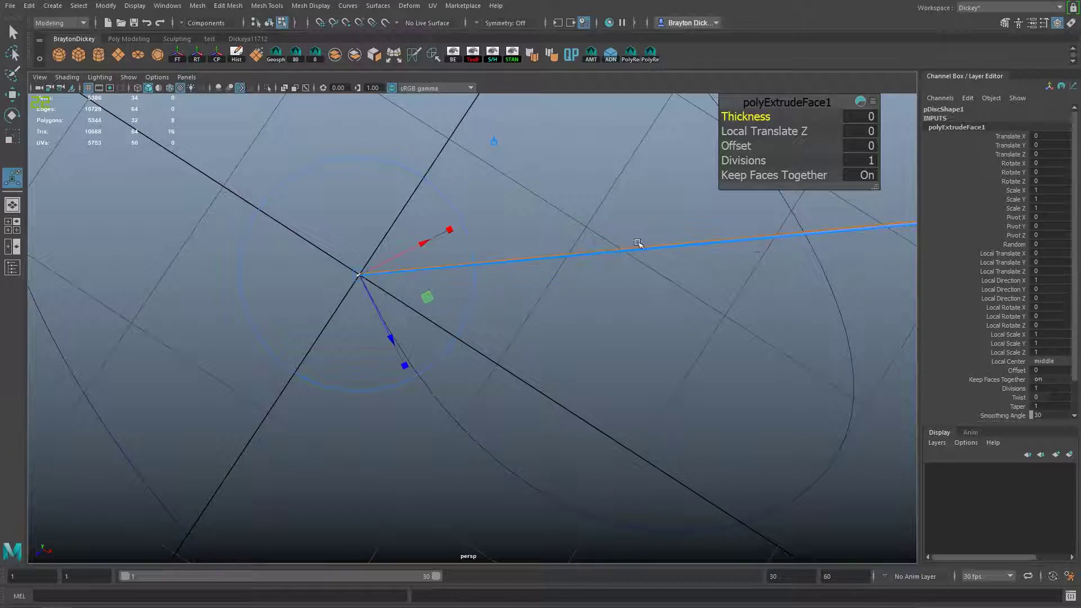
pyautogui.scroll(-2, 578, 325)
pyautogui.keyDown('alt'); pyautogui.moveTo(760, 300); pyautogui.dragTo(428, 304, button='middle'); pyautogui.keyUp('alt')
pyautogui.scroll(-4, 401, 303)
pyautogui.keyDown('alt'); pyautogui.moveTo(402, 304); pyautogui.dragTo(473, 246); pyautogui.keyUp('alt')
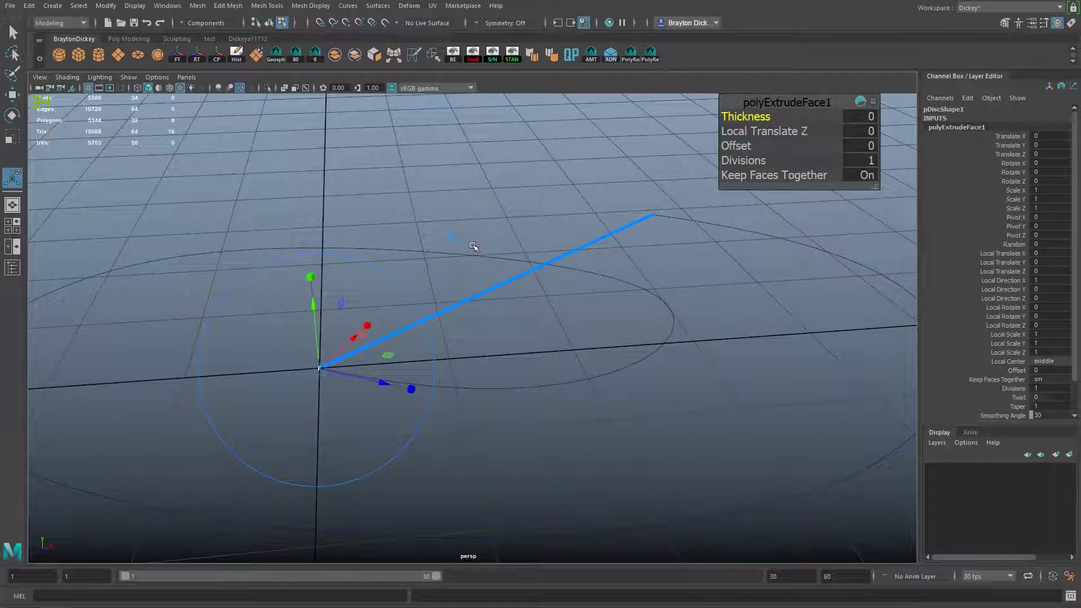
pyautogui.click(866, 160)
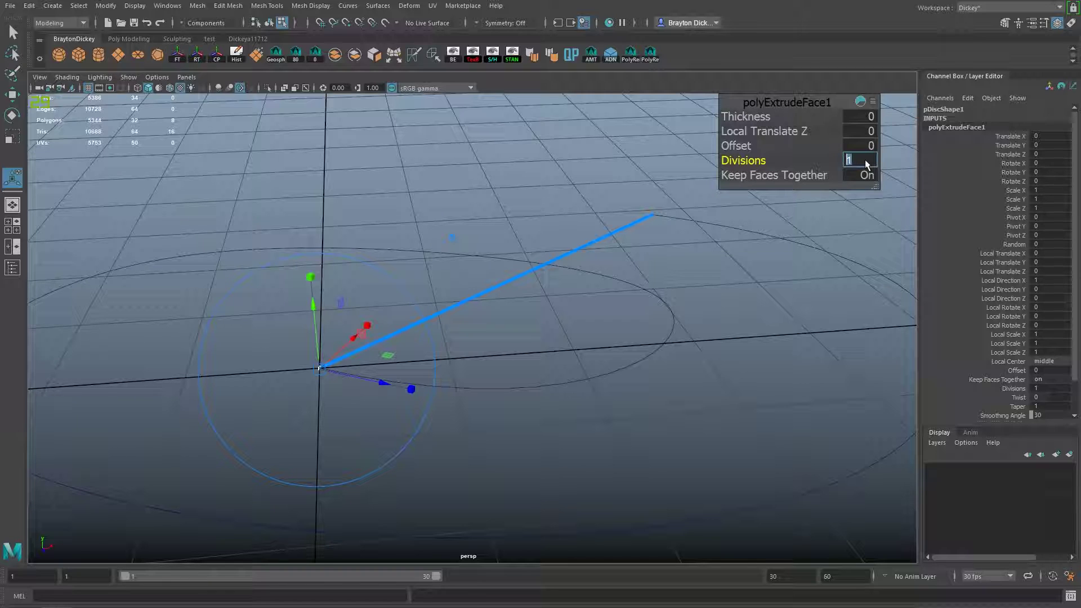
pyautogui.write('250')
pyautogui.press('Return')
pyautogui.scroll(3, 357, 372)
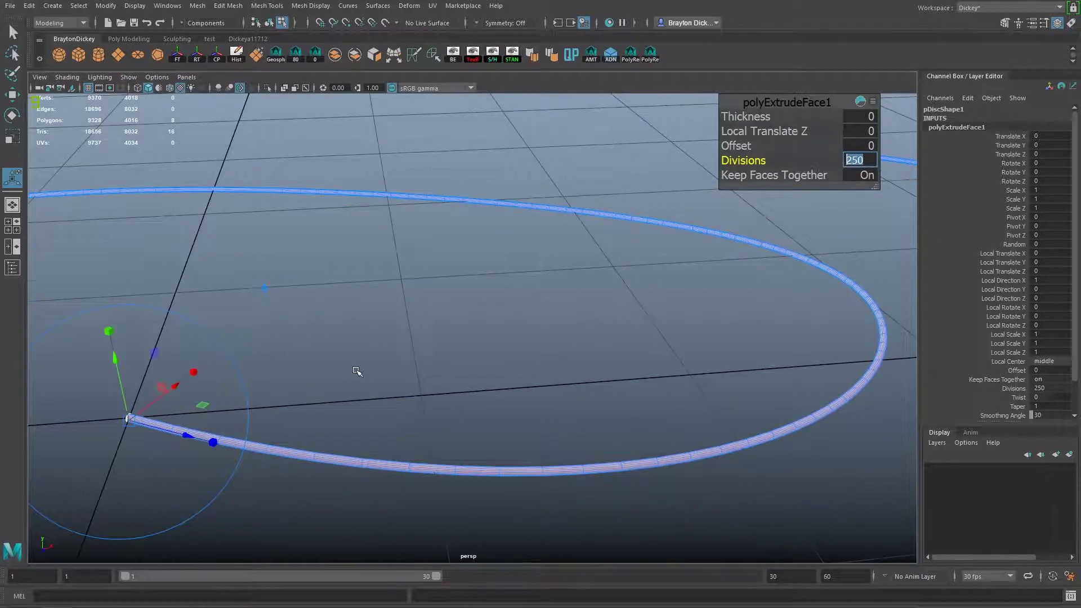
# Examine the extruded tube along the full length of the spiral.
pyautogui.keyDown('alt'); pyautogui.moveTo(357, 372); pyautogui.dragTo(574, 217); pyautogui.keyUp('alt')
pyautogui.keyDown('alt'); pyautogui.moveTo(574, 217); pyautogui.dragTo(490, 135, button='middle'); pyautogui.keyUp('alt')
pyautogui.scroll(5, 531, 215)
pyautogui.scroll(-8, 531, 214)
pyautogui.keyDown('alt'); pyautogui.moveTo(608, 240); pyautogui.dragTo(222, 377); pyautogui.keyUp('alt')
pyautogui.scroll(-3, 488, 320)
pyautogui.scroll(-4, 488, 320)
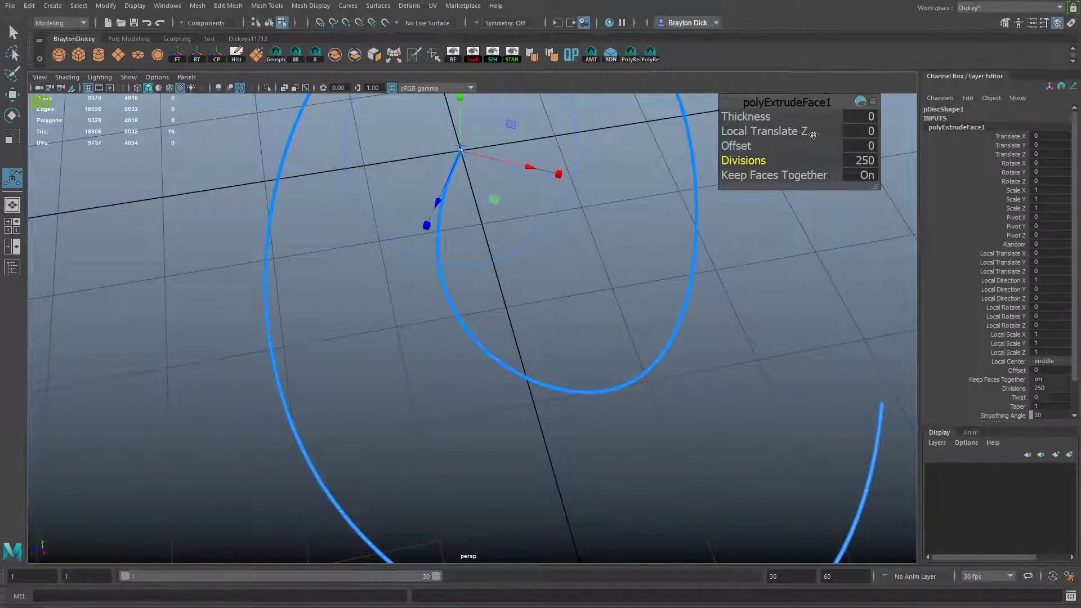
pyautogui.keyDown('alt'); pyautogui.moveTo(526, 278); pyautogui.dragTo(616, 343); pyautogui.keyUp('alt')
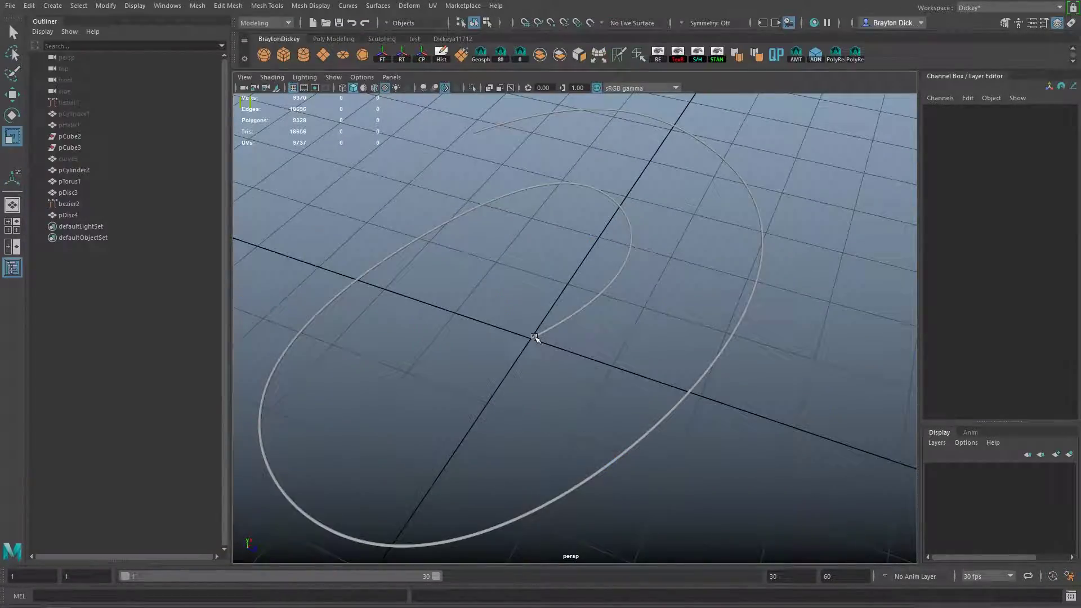
# Select the extruded tube and open it in a maximized UV Editor.
pyautogui.click(544, 333)
pyautogui.keyDown('alt'); pyautogui.moveTo(544, 332); pyautogui.dragTo(505, 391); pyautogui.keyUp('alt')
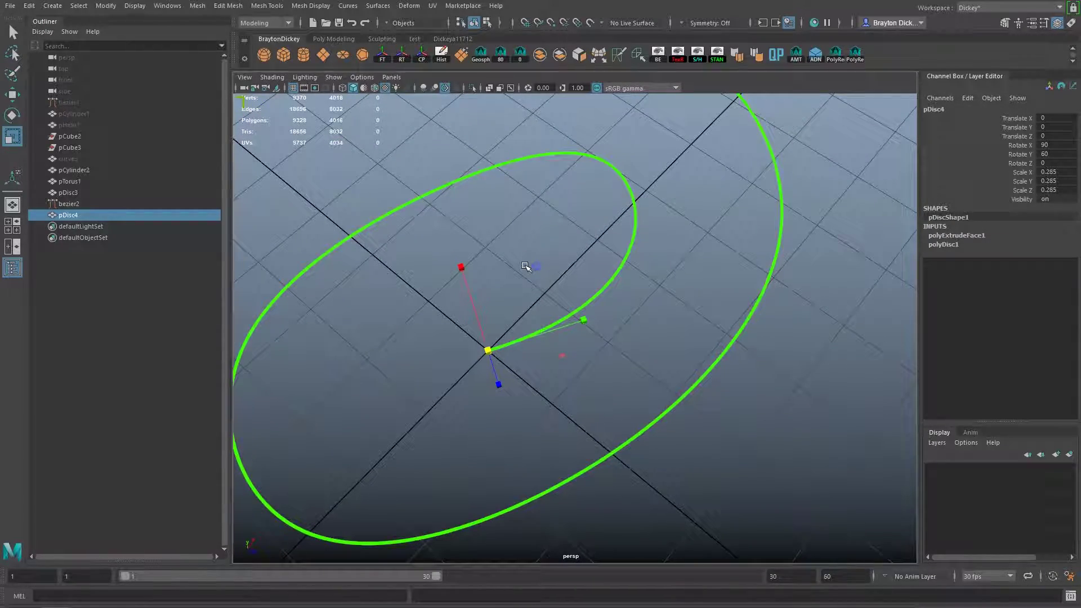
pyautogui.keyDown('alt'); pyautogui.moveTo(526, 266); pyautogui.dragTo(575, 324); pyautogui.keyUp('alt')
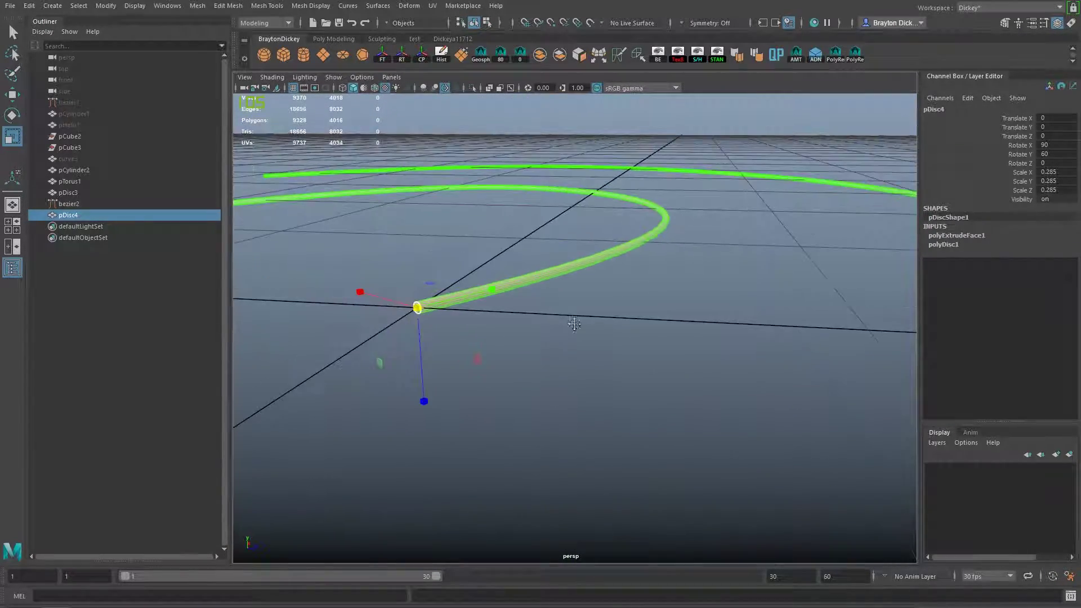
pyautogui.scroll(3, 574, 324)
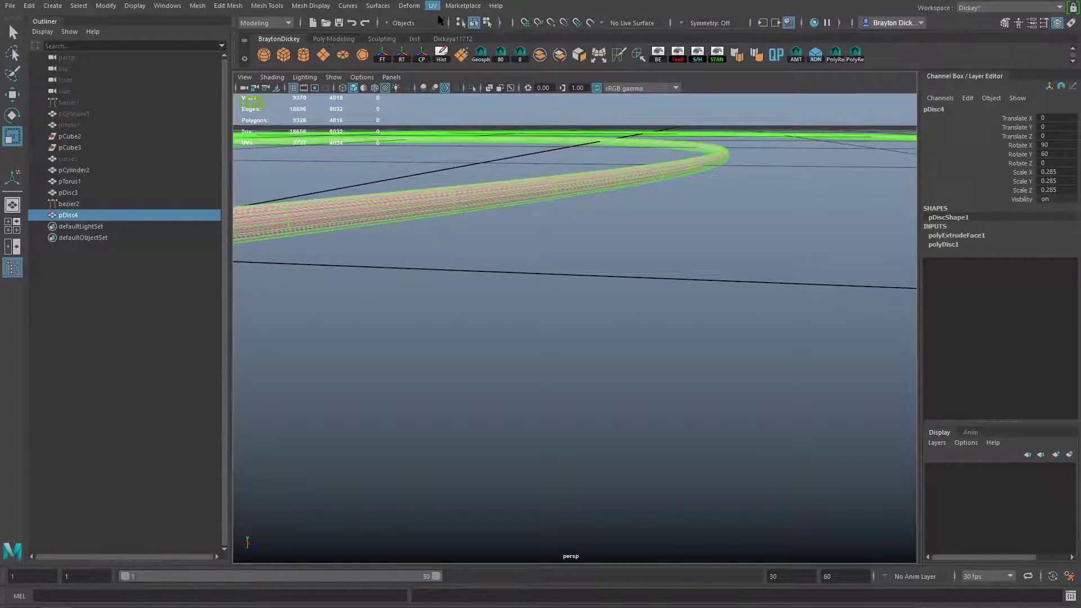
pyautogui.click(433, 5)
pyautogui.click(453, 25)
pyautogui.doubleClick(616, 333)
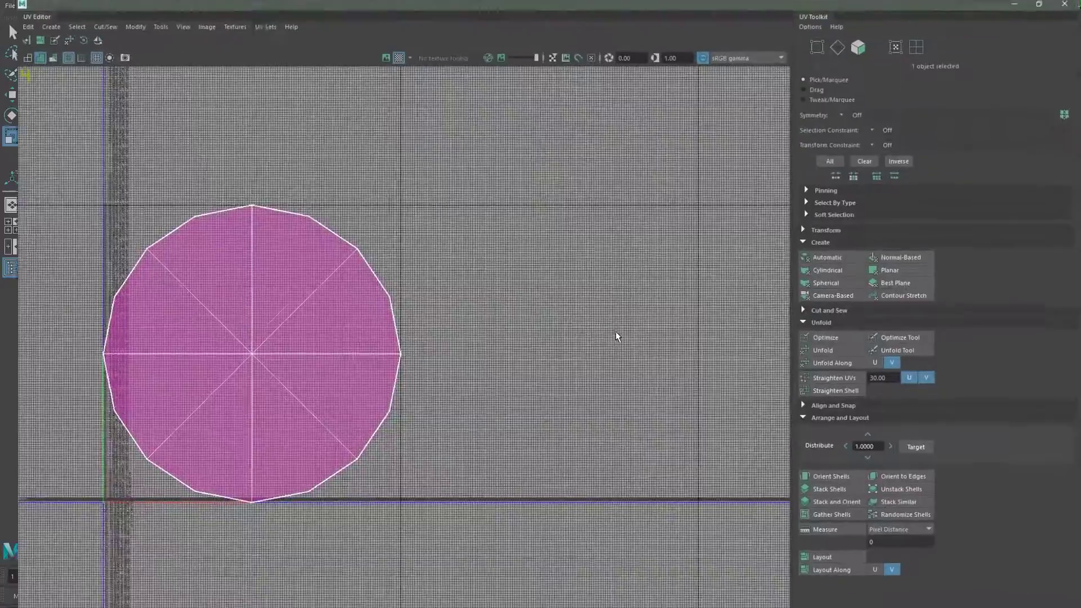
# Switch to UV shell selection and move the overlapping disc cap shell clear of the tube's UV strip.
pyautogui.scroll(-2, 313, 326)
pyautogui.keyDown('alt'); pyautogui.moveTo(186, 304); pyautogui.dragTo(385, 298, button='middle'); pyautogui.keyUp('alt')
pyautogui.moveTo(451, 297); pyautogui.dragTo(493, 288, button='right')
pyautogui.click(457, 343)
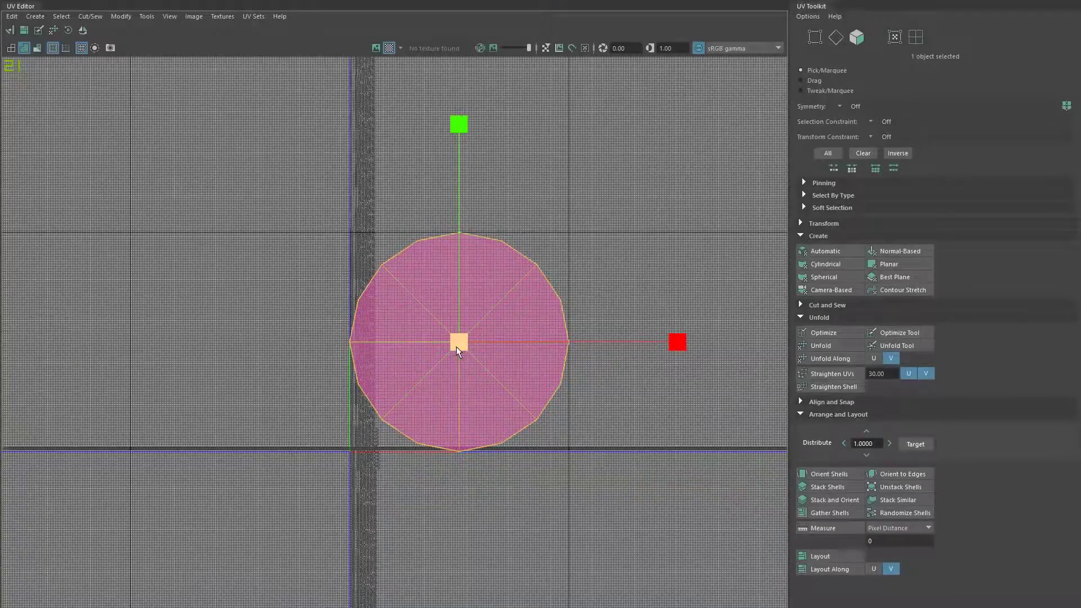
pyautogui.press('w')
pyautogui.moveTo(457, 343); pyautogui.dragTo(485, 350)
pyautogui.keyDown('alt'); pyautogui.moveTo(485, 350); pyautogui.dragTo(187, 358, button='middle'); pyautogui.keyUp('alt')
pyautogui.moveTo(259, 360); pyautogui.dragTo(536, 361)
pyautogui.click(186, 353)
pyautogui.moveTo(162, 351); pyautogui.dragTo(257, 292)
pyautogui.scroll(-3, 349, 366)
pyautogui.scroll(-2, 637, 277)
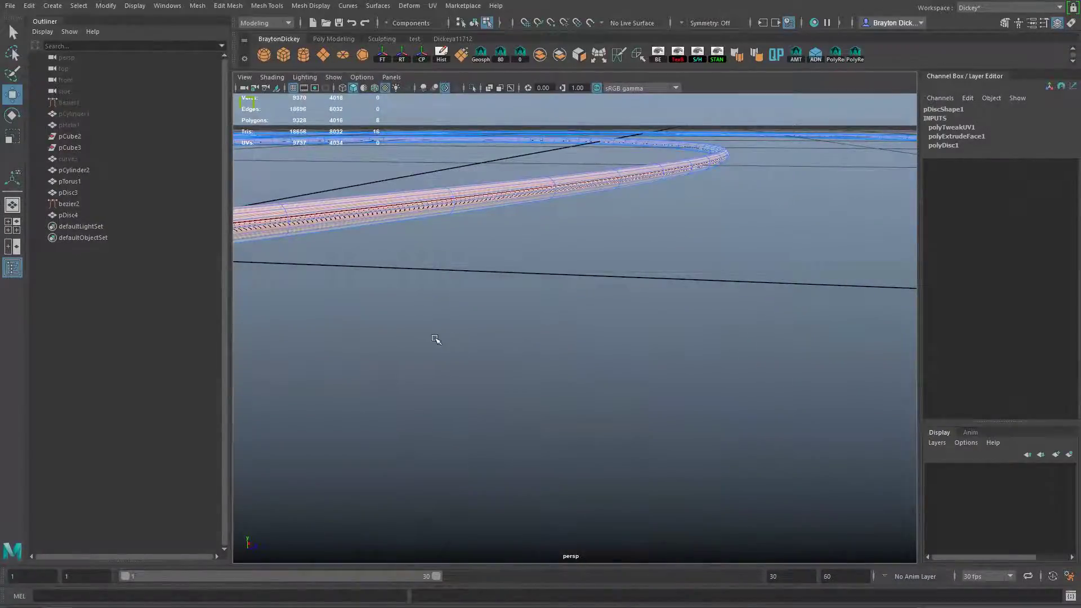
# Delete the cap faces at the tube's starting end at the origin.
pyautogui.keyDown('alt'); pyautogui.moveTo(437, 338); pyautogui.dragTo(619, 352); pyautogui.keyUp('alt')
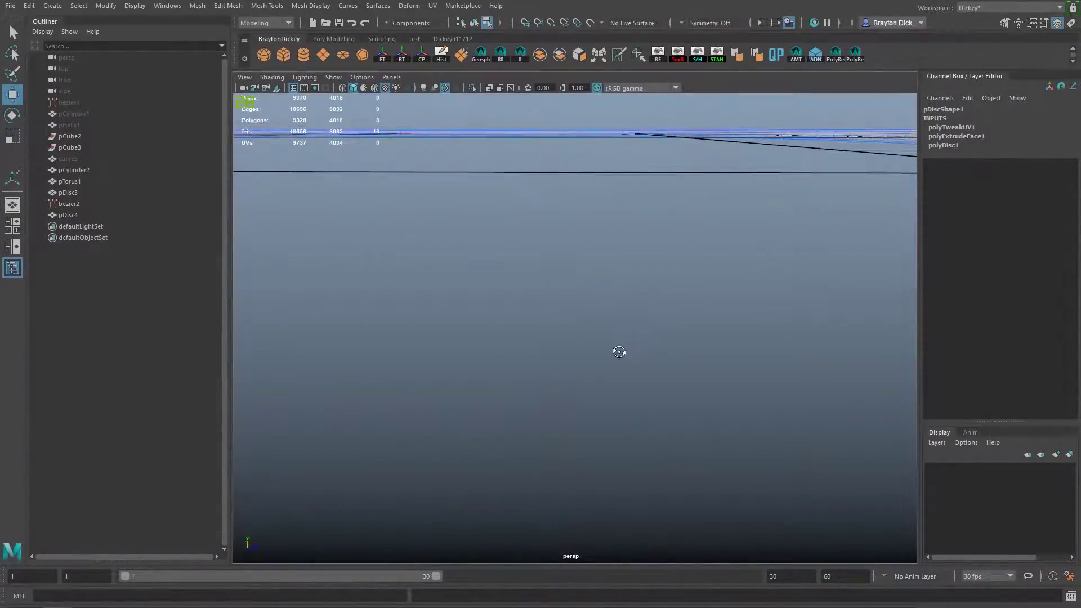
pyautogui.keyDown('alt'); pyautogui.moveTo(632, 292); pyautogui.dragTo(562, 314); pyautogui.keyUp('alt')
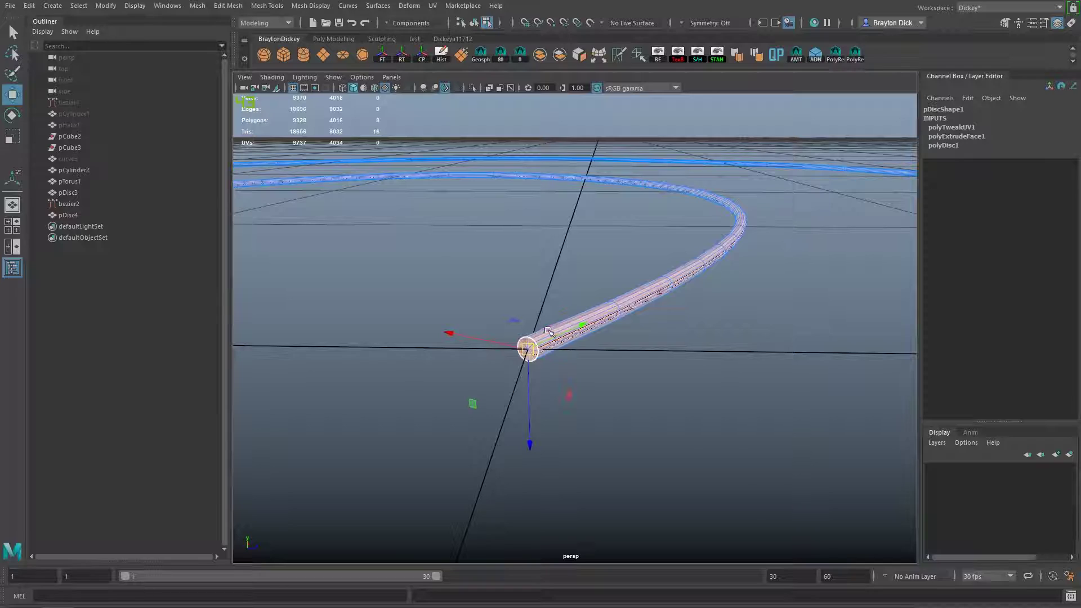
pyautogui.keyDown('alt'); pyautogui.moveTo(549, 332); pyautogui.dragTo(641, 299, button='right'); pyautogui.keyUp('alt')
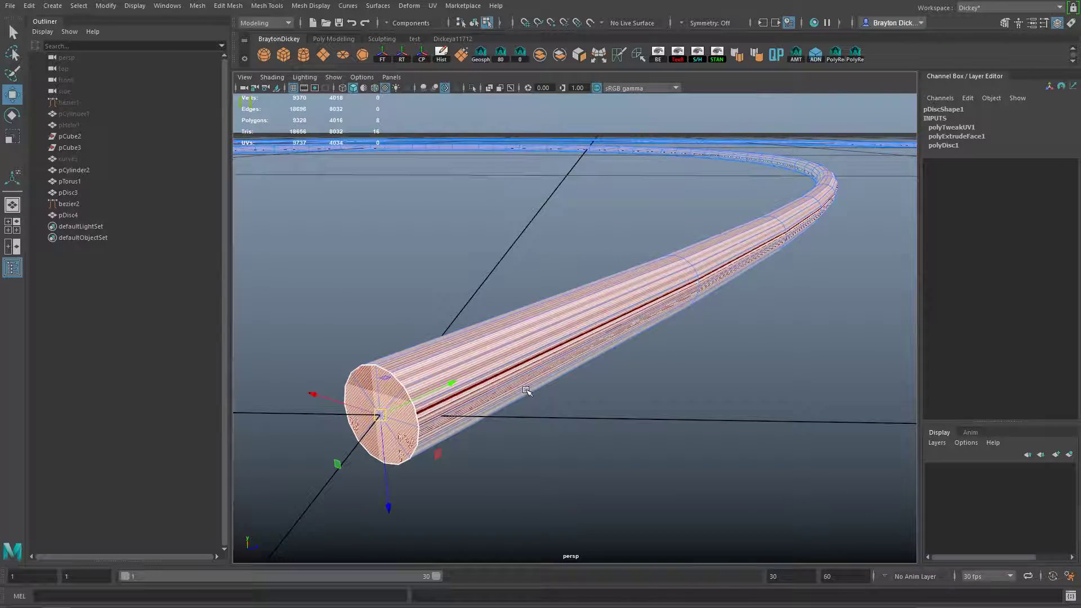
pyautogui.scroll(-5, 358, 332)
pyautogui.moveTo(592, 320); pyautogui.dragTo(639, 286, button='right')
pyautogui.click(672, 338)
pyautogui.click(611, 321)
pyautogui.moveTo(599, 325); pyautogui.dragTo(648, 345, button='right')
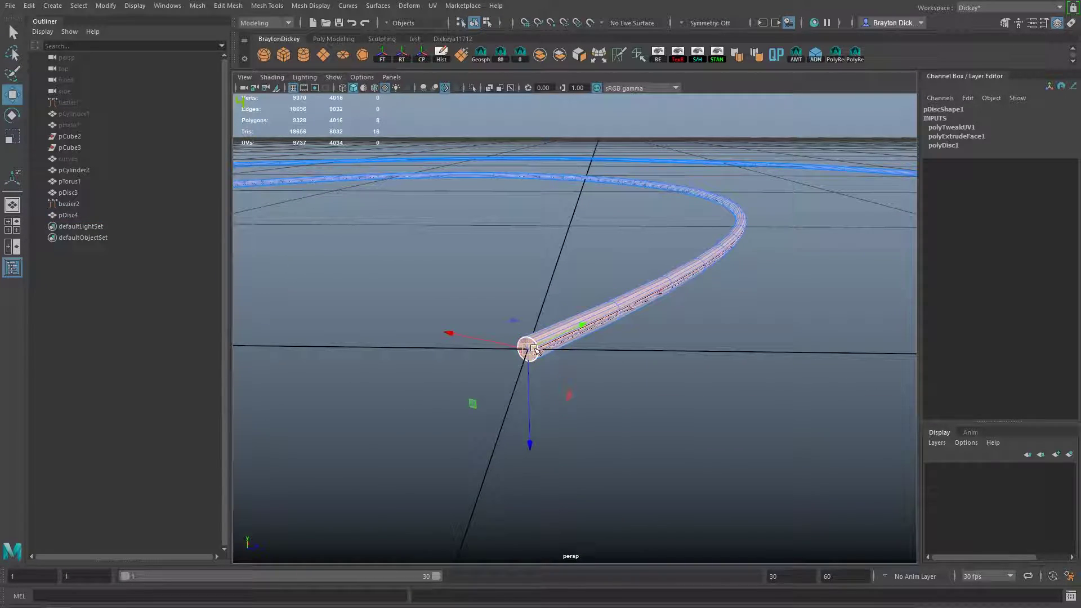
pyautogui.press('Delete')
# Select all the cap faces at the tube's outer end.
pyautogui.keyDown('alt'); pyautogui.moveTo(541, 348); pyautogui.dragTo(661, 364); pyautogui.keyUp('alt')
pyautogui.scroll(-5, 661, 364)
pyautogui.keyDown('alt'); pyautogui.moveTo(671, 366); pyautogui.dragTo(907, 373, button='middle'); pyautogui.keyUp('alt')
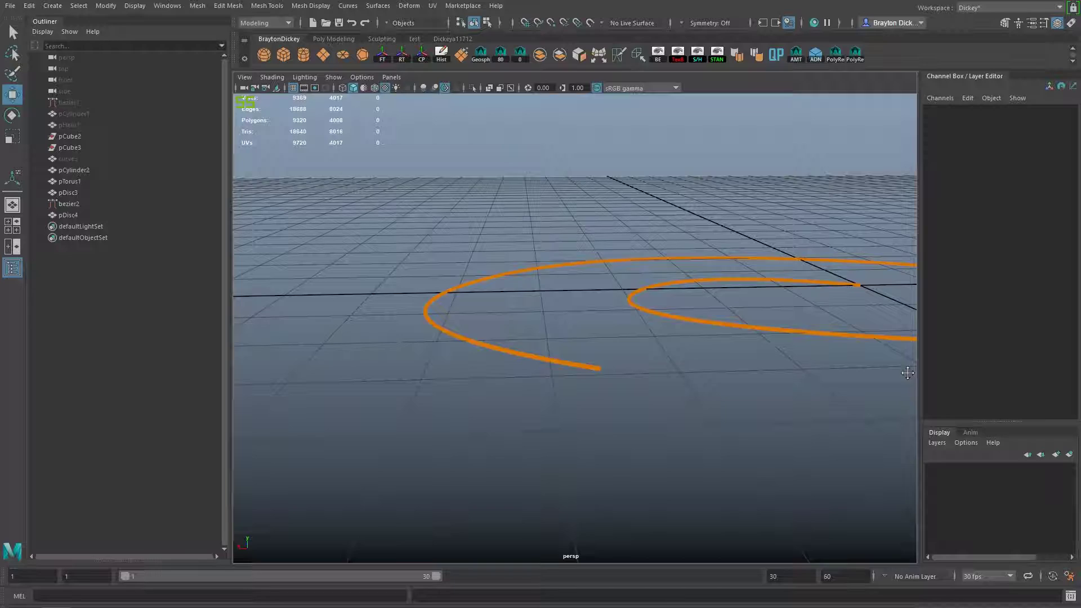
pyautogui.keyDown('alt'); pyautogui.moveTo(908, 373); pyautogui.dragTo(456, 284); pyautogui.keyUp('alt')
pyautogui.moveTo(457, 284); pyautogui.dragTo(511, 252, button='right')
pyautogui.click(463, 255)
pyautogui.click(503, 227)
pyautogui.click(484, 284)
pyautogui.click(489, 355)
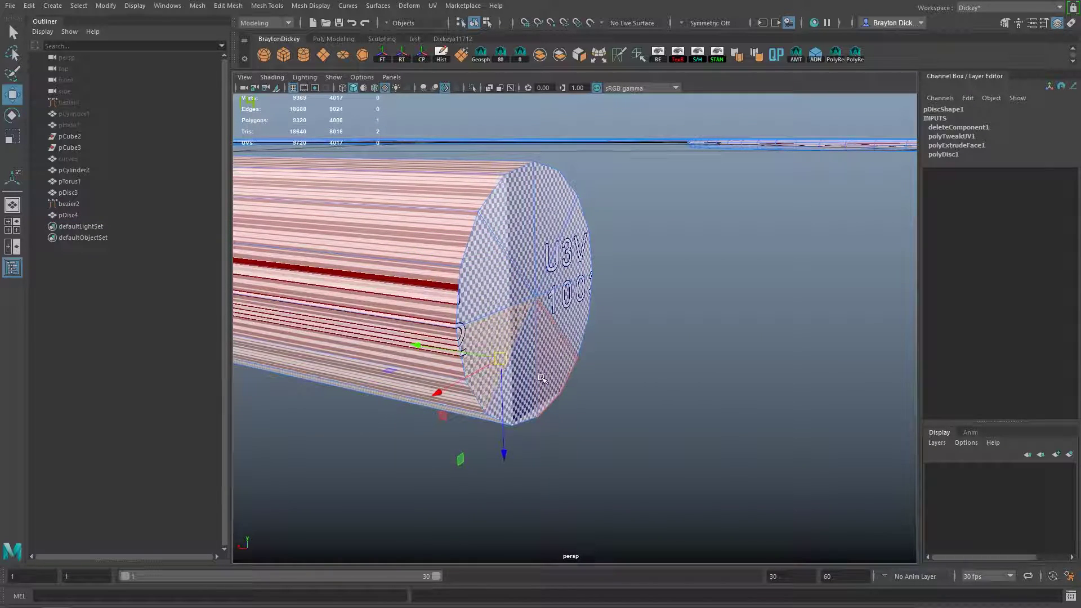
pyautogui.click(520, 376)
pyautogui.click(549, 361)
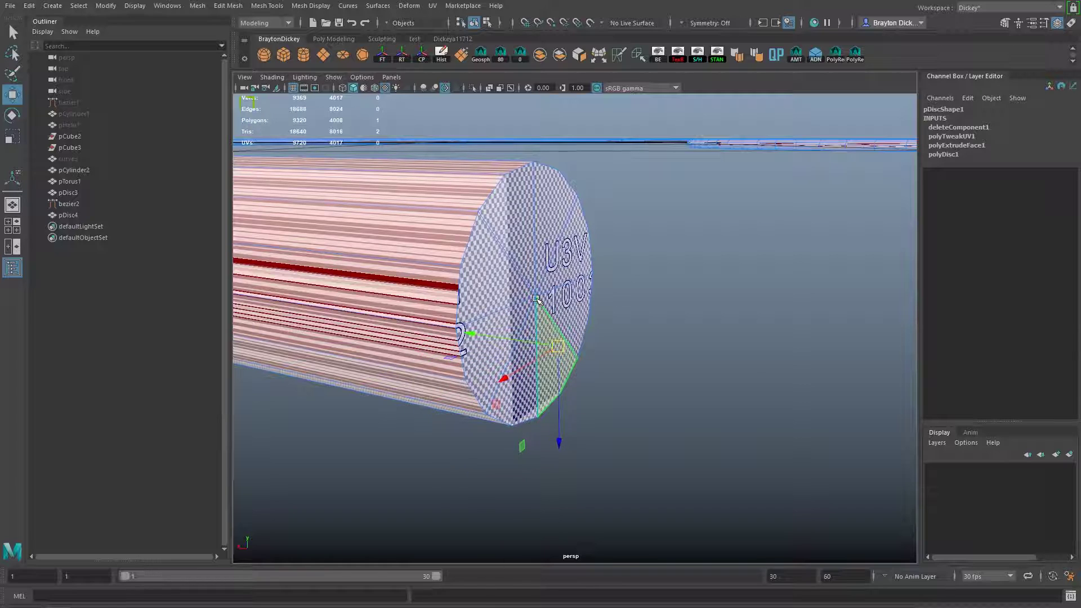
pyautogui.click(518, 208)
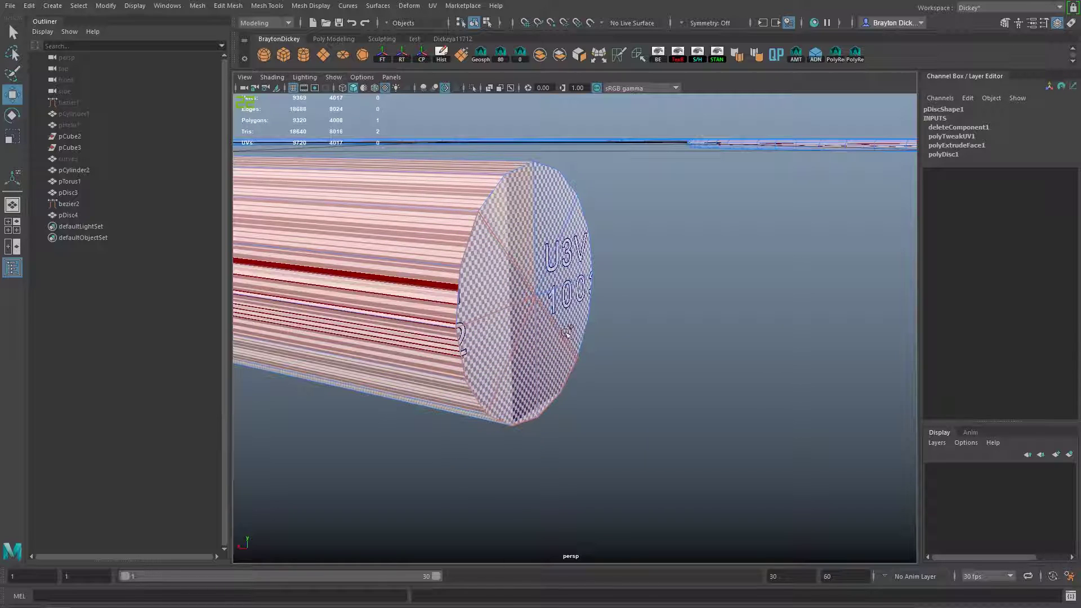
pyautogui.keyDown('shift'); pyautogui.doubleClick(545, 239); pyautogui.keyUp('shift')
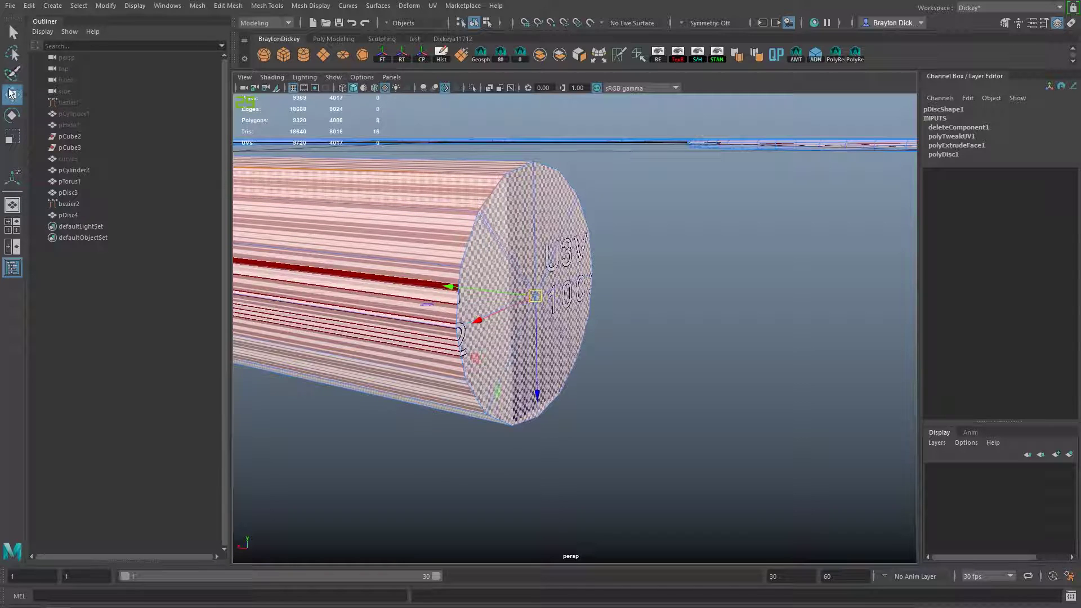
# Activate the Select tool and display the tube in plain shading without its checker texture.
pyautogui.click(13, 34)
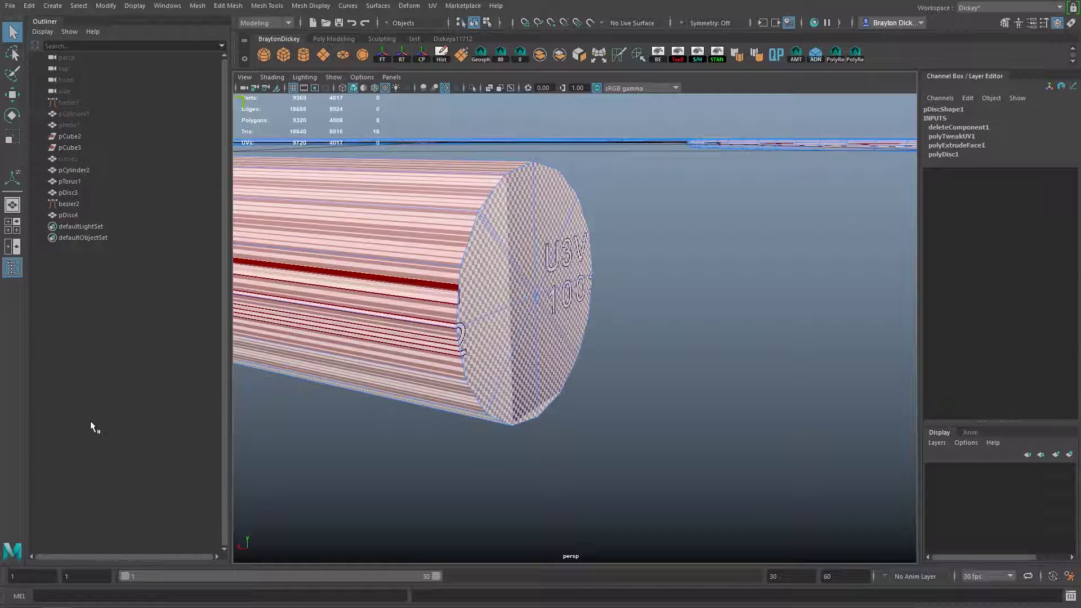
pyautogui.hotkey('alt', 'space')
pyautogui.press('Escape')
pyautogui.press('5')
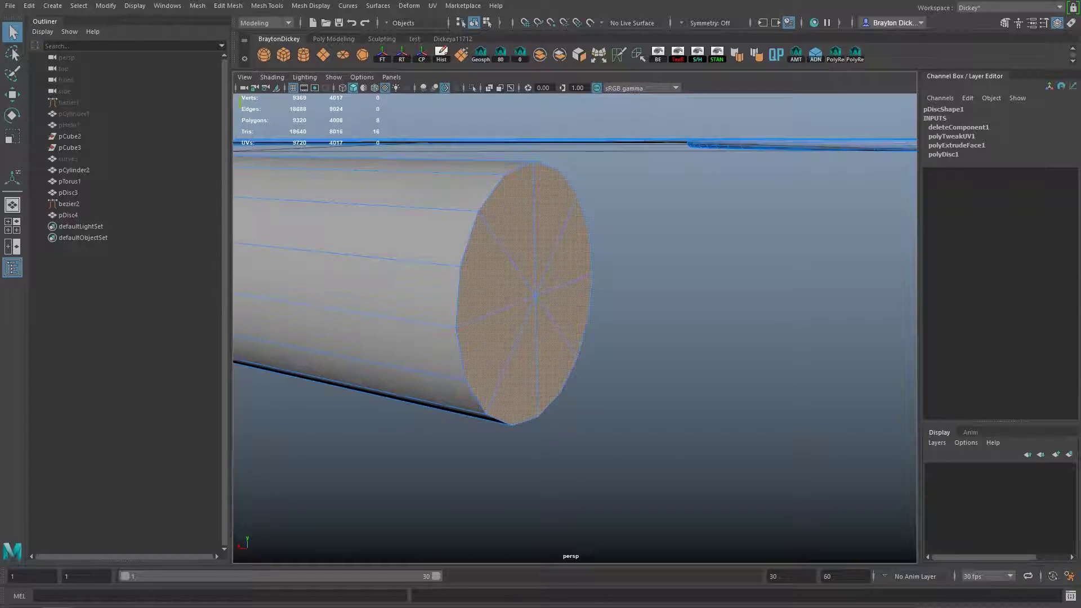
# Sweep a selection across the cap faces at the tube's outer end, delete them and undo the deletion.
pyautogui.doubleClick(13, 34)
pyautogui.moveTo(401, 376); pyautogui.dragTo(400, 381)
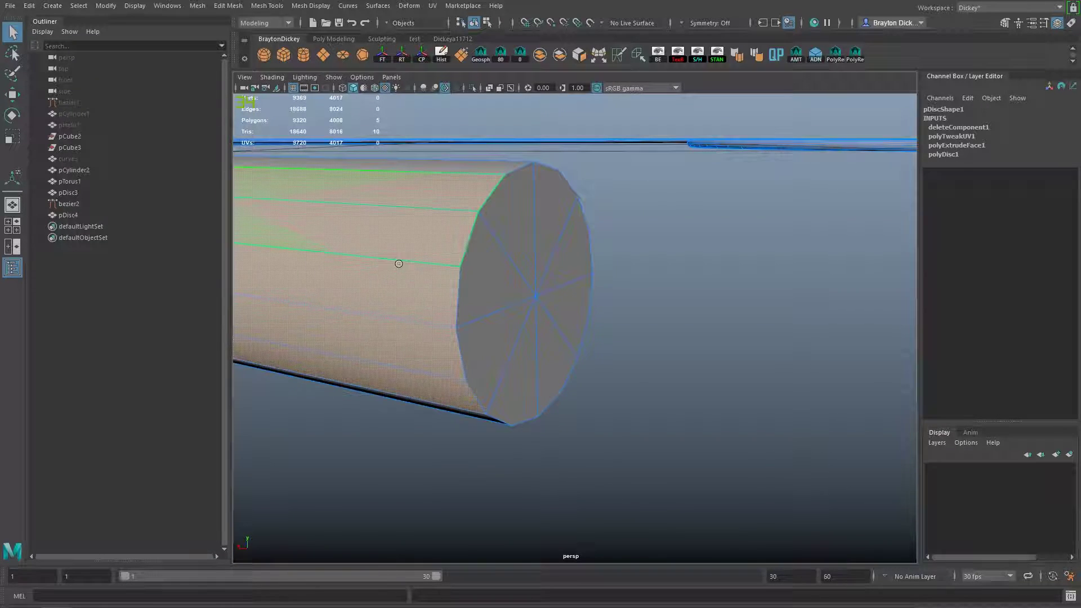
pyautogui.moveTo(501, 197); pyautogui.dragTo(515, 397)
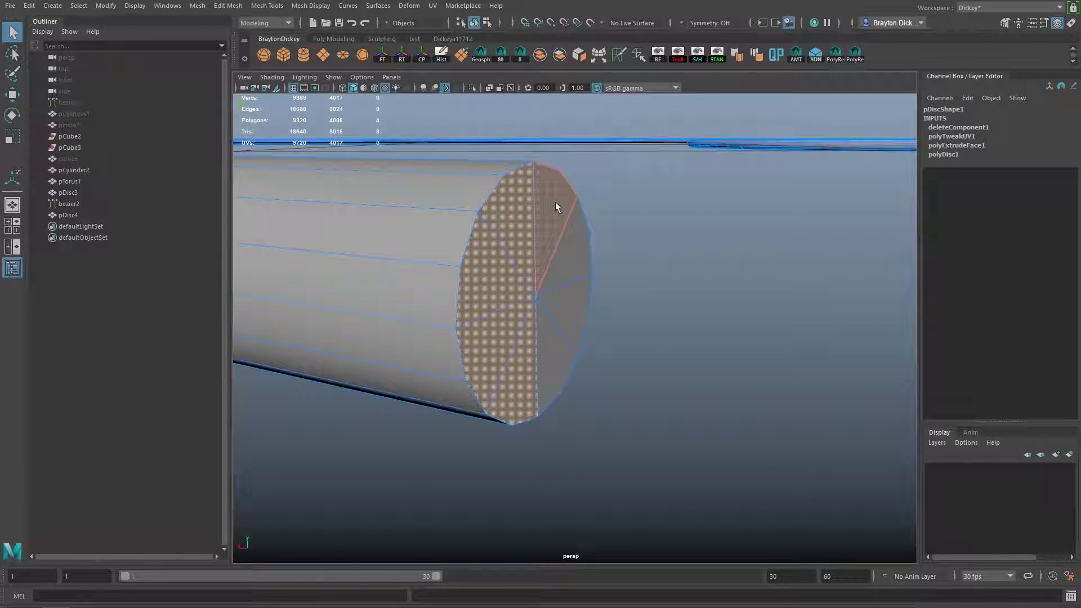
pyautogui.click(517, 200)
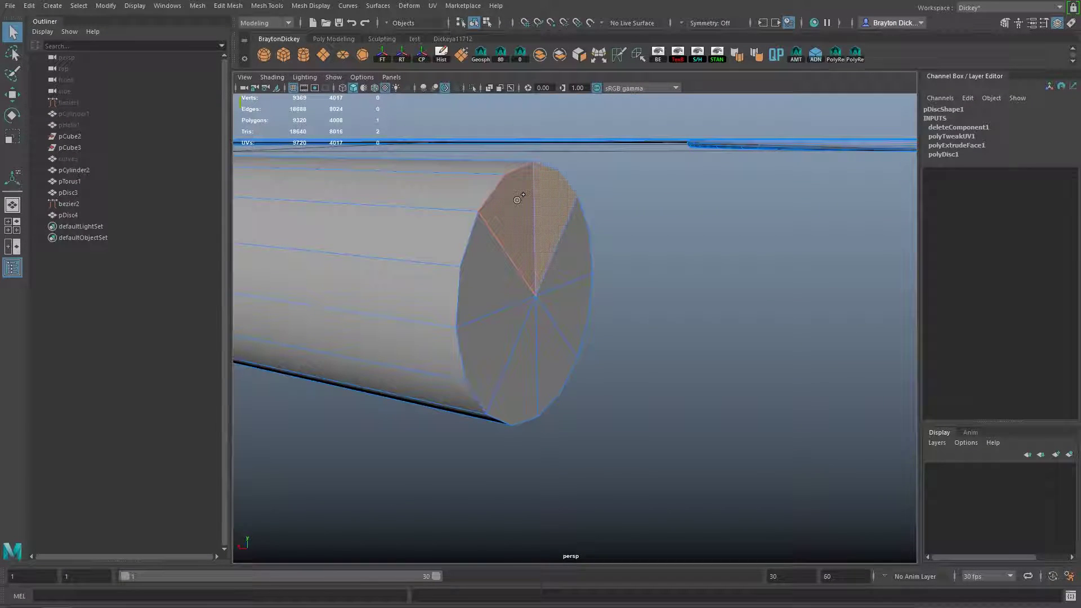
pyautogui.moveTo(517, 200)
pyautogui.mouseDown()
pyautogui.moveTo(514, 309)
pyautogui.moveTo(569, 264)
pyautogui.mouseUp()
pyautogui.press('Delete')
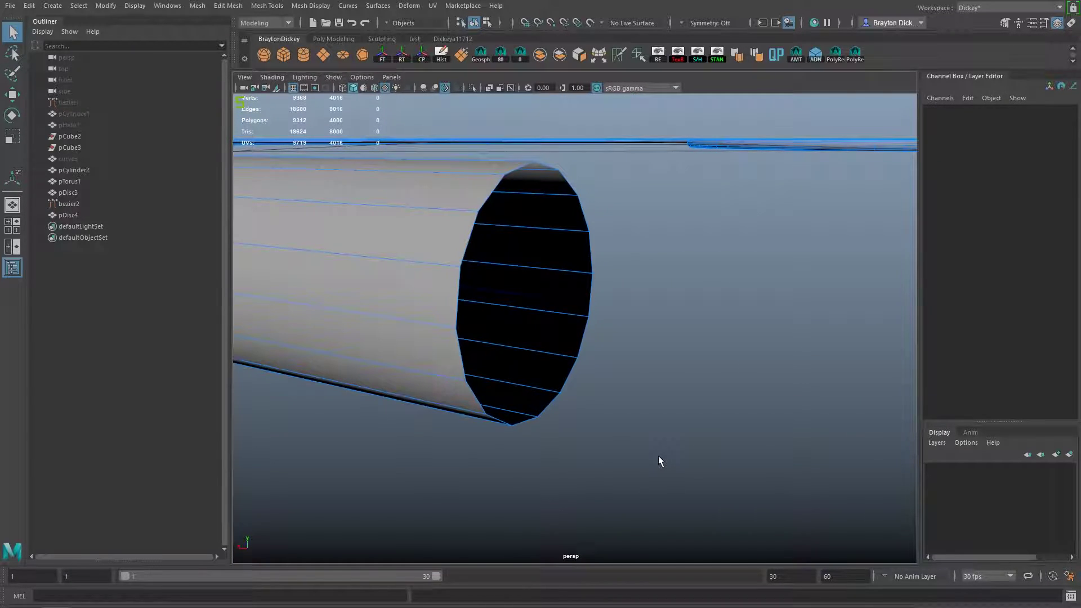
pyautogui.hotkey('ctrl', 'z')
# Switch to edge selection and try to select the complete rim loop around the tube's outer cap.
pyautogui.moveTo(433, 252); pyautogui.dragTo(440, 232, button='right')
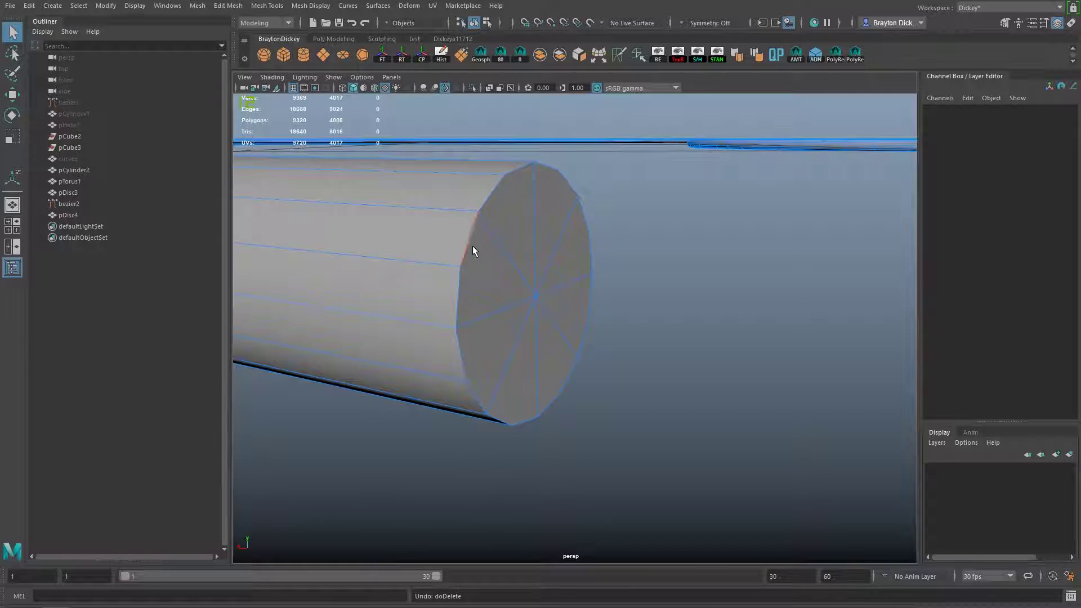
pyautogui.click(471, 246)
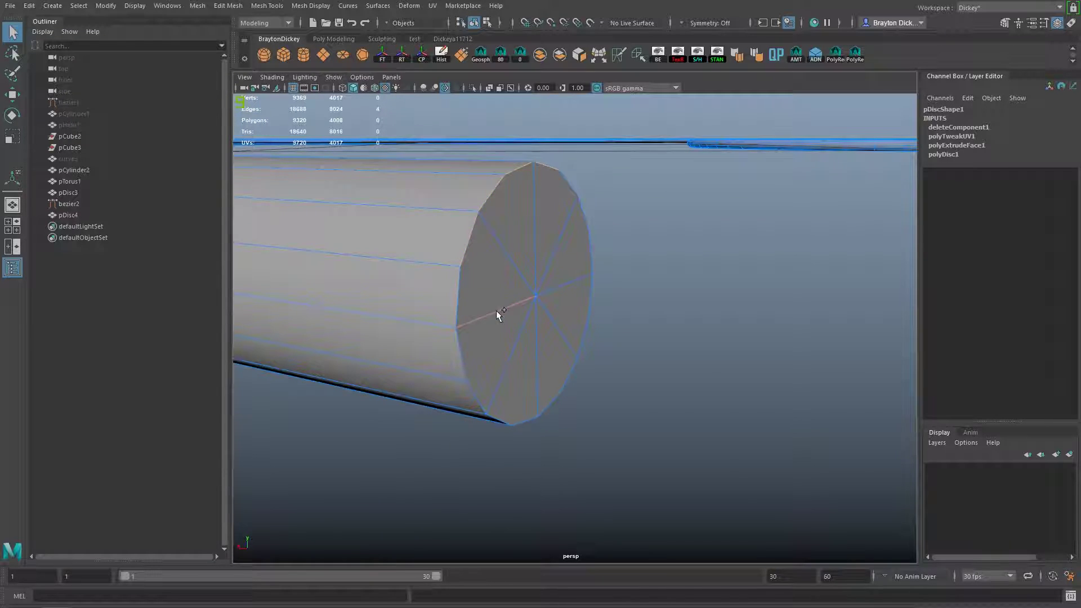
pyautogui.moveTo(511, 260); pyautogui.dragTo(506, 198, button='right')
pyautogui.doubleClick(471, 312)
pyautogui.hotkey('ctrl', 'z')
# Cut an additional edge with Multi-Cut from the outer cap's centre to its rim.
pyautogui.scroll(-10, 516, 248)
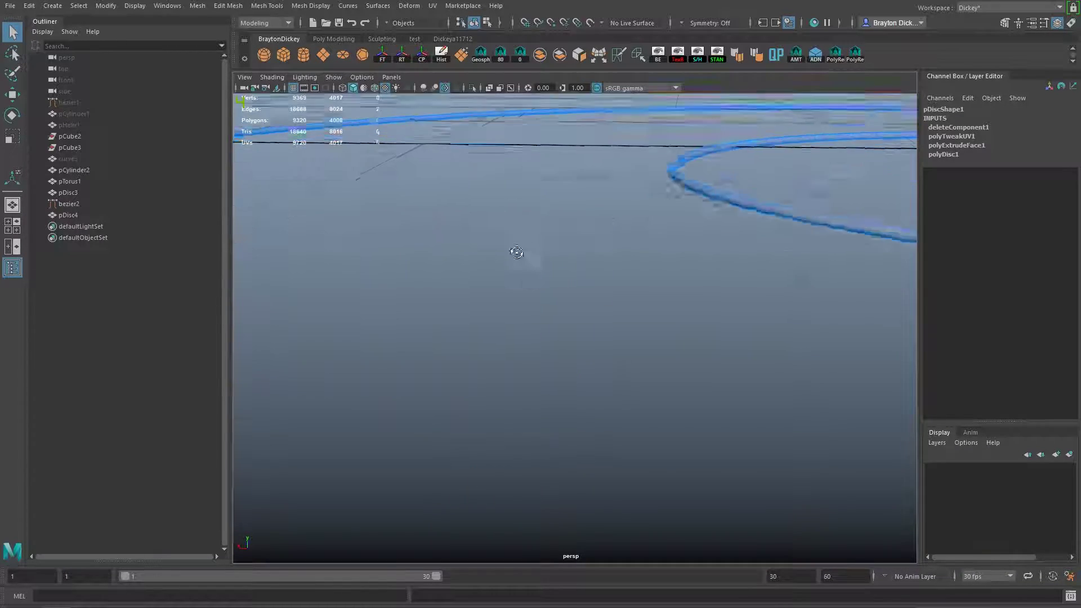
pyautogui.keyDown('alt'); pyautogui.moveTo(517, 255); pyautogui.dragTo(490, 285); pyautogui.keyUp('alt')
pyautogui.keyDown('alt'); pyautogui.moveTo(389, 401); pyautogui.dragTo(517, 348, button='middle'); pyautogui.keyUp('alt')
pyautogui.scroll(10, 485, 313)
pyautogui.keyDown('shift'); pyautogui.moveTo(387, 311); pyautogui.dragTo(347, 309, button='right'); pyautogui.keyUp('shift')
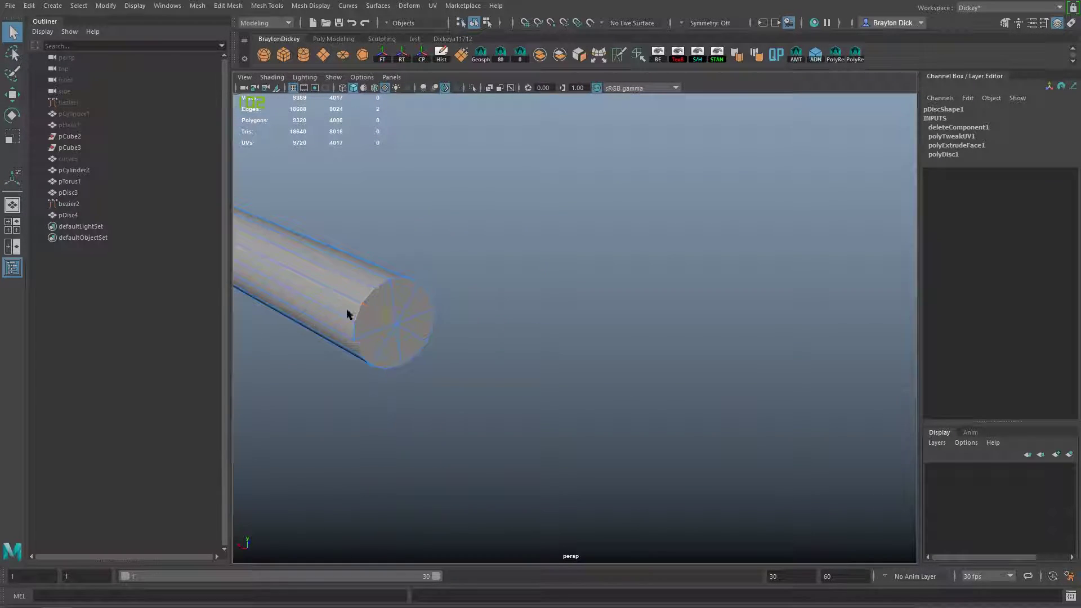
pyautogui.click(396, 324)
pyautogui.click(374, 290)
pyautogui.rightClick(441, 481)
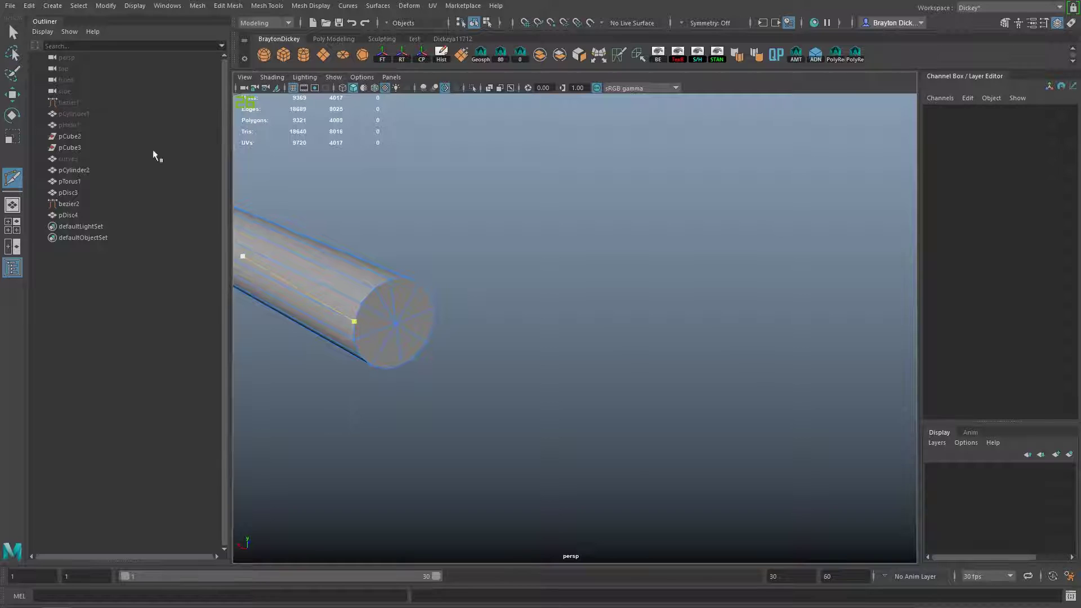
# Retry the rim edge-loop selection on the outer cap at the newly cut edge.
pyautogui.press('q')
pyautogui.moveTo(425, 338); pyautogui.dragTo(424, 291, button='right')
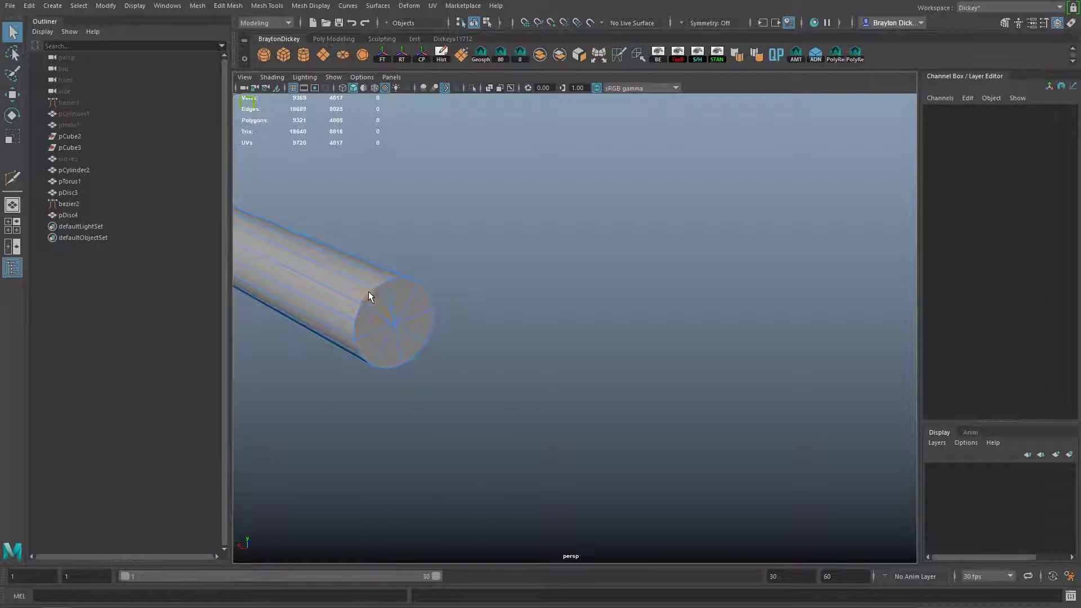
pyautogui.doubleClick(369, 293)
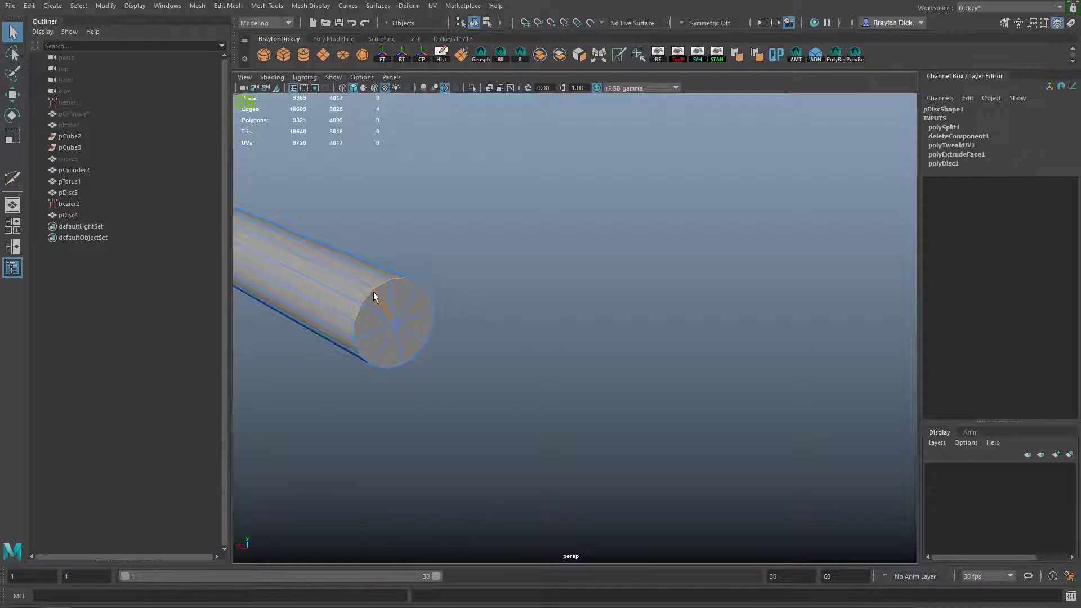
# Delete all radial edges of the outer cap so that it becomes a single face.
pyautogui.moveTo(389, 337)
pyautogui.mouseDown(button='right')
pyautogui.moveTo(394, 352)
pyautogui.moveTo(393, 323)
pyautogui.mouseUp(button='right')
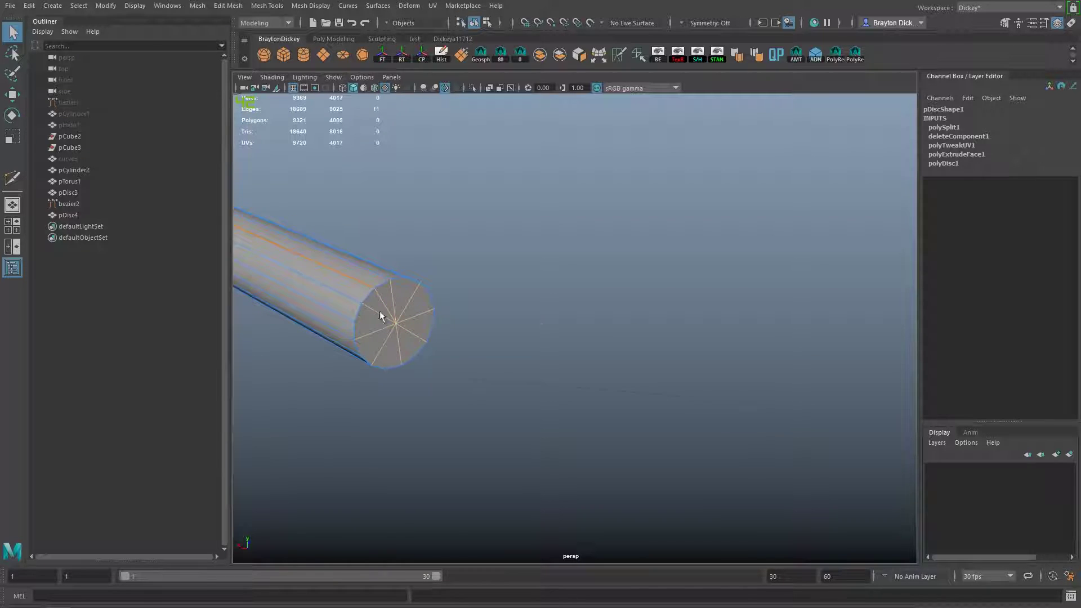
pyautogui.keyDown('alt'); pyautogui.moveTo(379, 316); pyautogui.dragTo(748, 247); pyautogui.keyUp('alt')
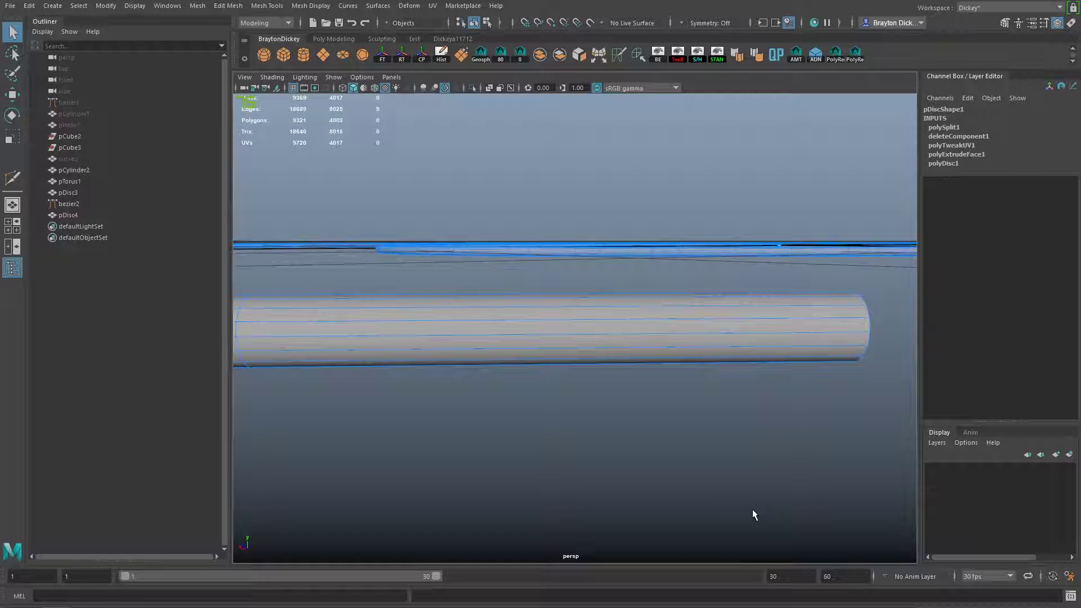
pyautogui.hotkey('ctrl', 'Delete')
pyautogui.press('w')
# Poke the outer cap face to divide it into triangles meeting at its centre.
pyautogui.keyDown('alt'); pyautogui.moveTo(770, 455); pyautogui.dragTo(679, 389); pyautogui.keyUp('alt')
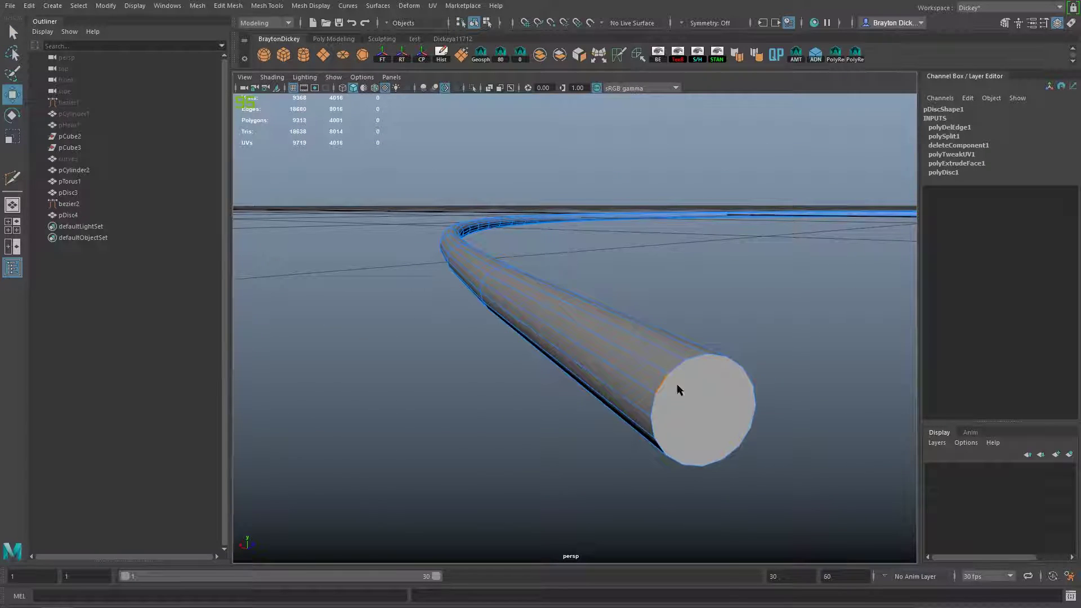
pyautogui.click(681, 392)
pyautogui.keyDown('shift'); pyautogui.moveTo(683, 391); pyautogui.dragTo(743, 384, button='right'); pyautogui.keyUp('shift')
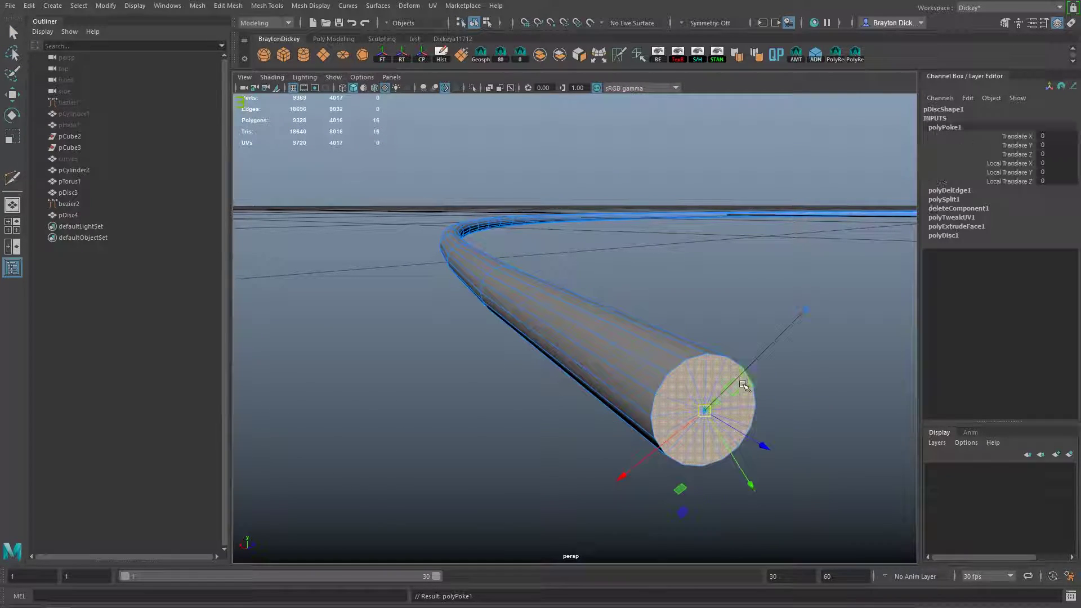
# Select the full edge loop around the outer cap's rim and cut the UVs along it.
pyautogui.keyDown('alt'); pyautogui.moveTo(746, 398); pyautogui.dragTo(672, 373, button='middle'); pyautogui.keyUp('alt')
pyautogui.moveTo(587, 336); pyautogui.dragTo(584, 300, button='right')
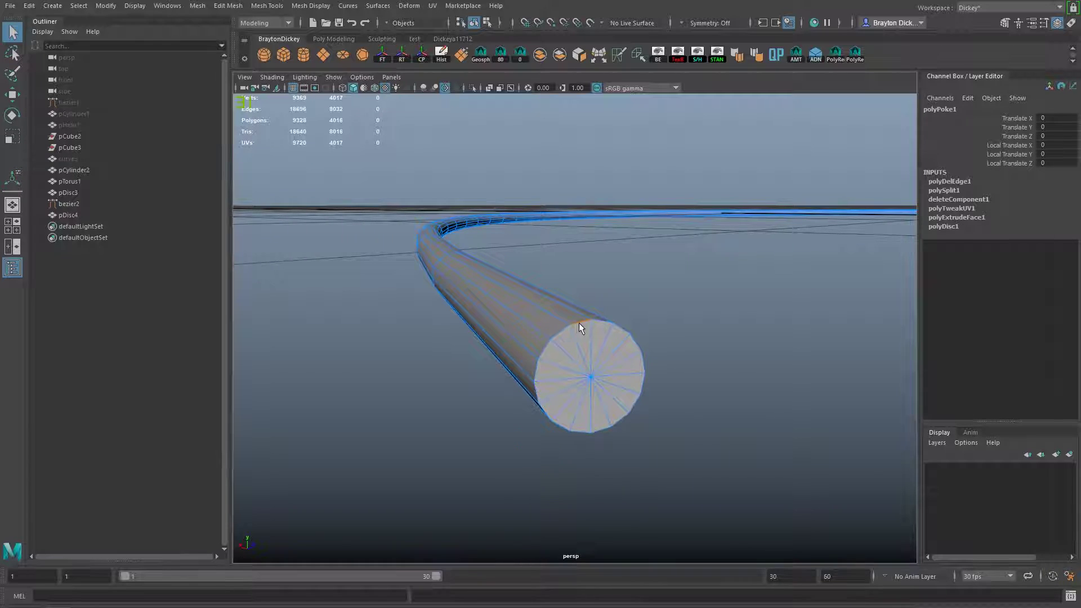
pyautogui.doubleClick(580, 323)
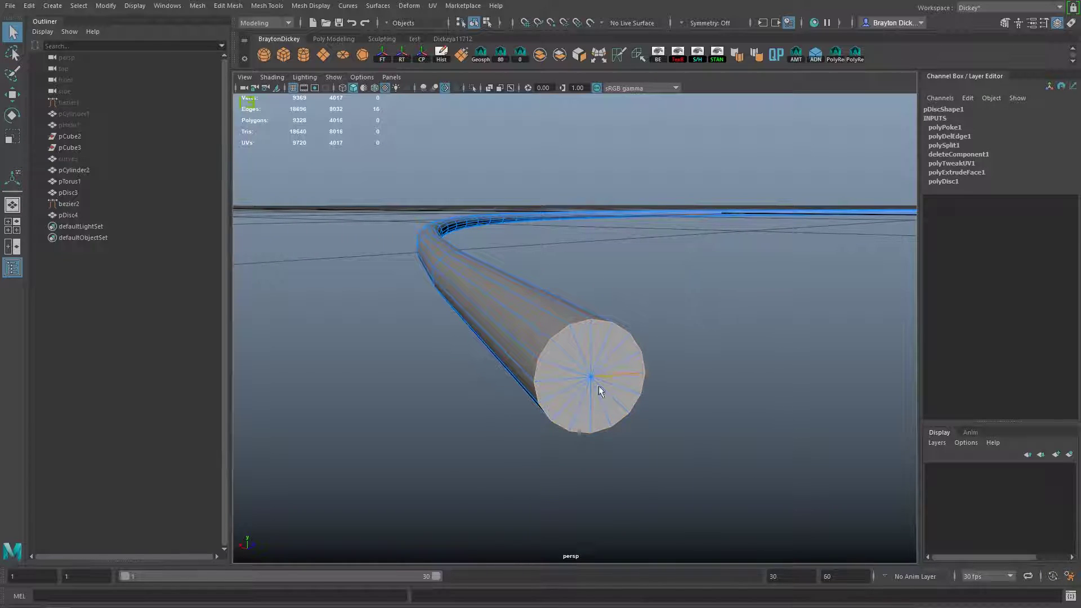
pyautogui.keyDown('alt'); pyautogui.moveTo(634, 329); pyautogui.dragTo(599, 353, button='middle'); pyautogui.keyUp('alt')
pyautogui.keyDown('alt'); pyautogui.moveTo(599, 353); pyautogui.dragTo(613, 317); pyautogui.keyUp('alt')
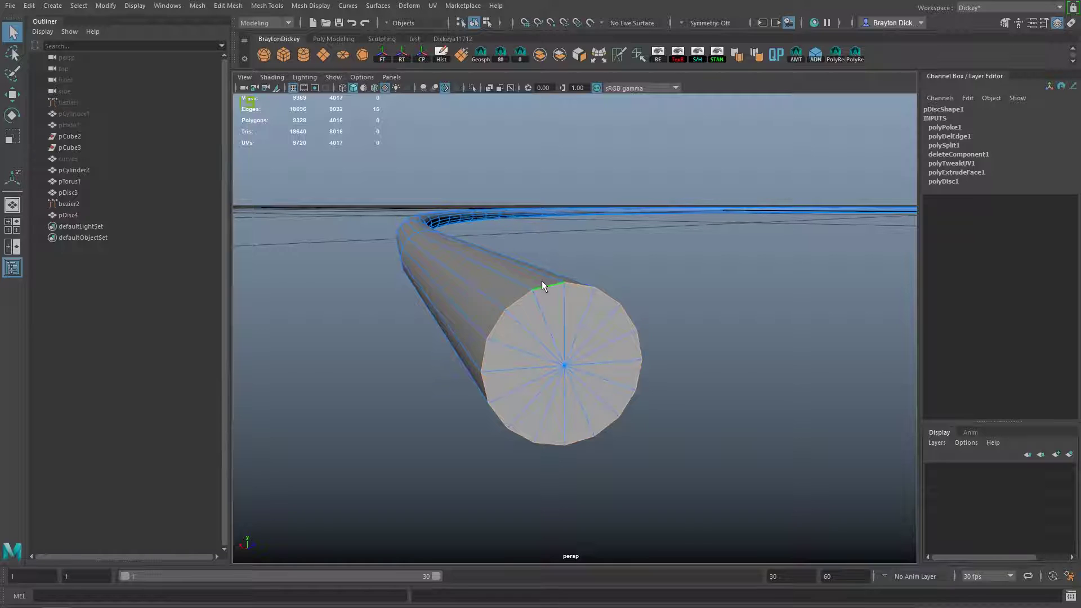
pyautogui.click(618, 58)
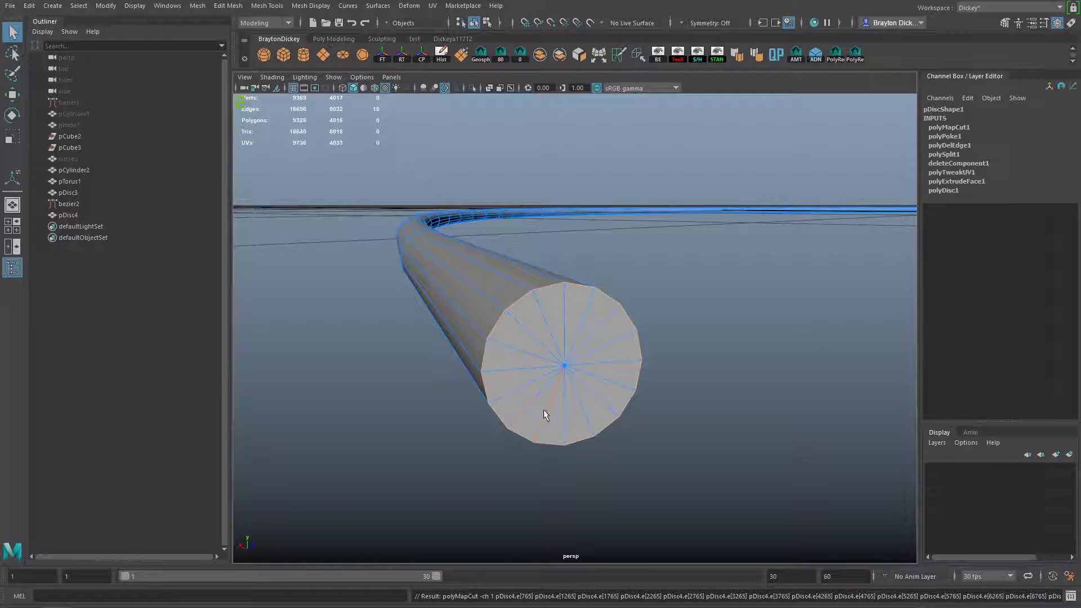
# Select all faces of the tube's outer end cap and delete them.
pyautogui.moveTo(511, 280); pyautogui.dragTo(597, 337, button='right')
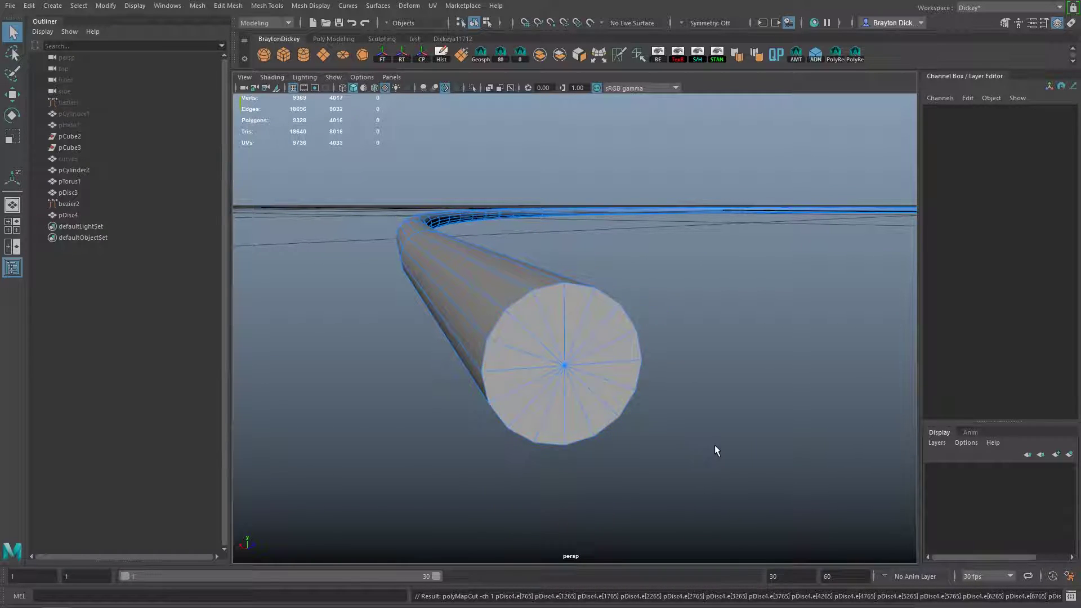
pyautogui.click(542, 353)
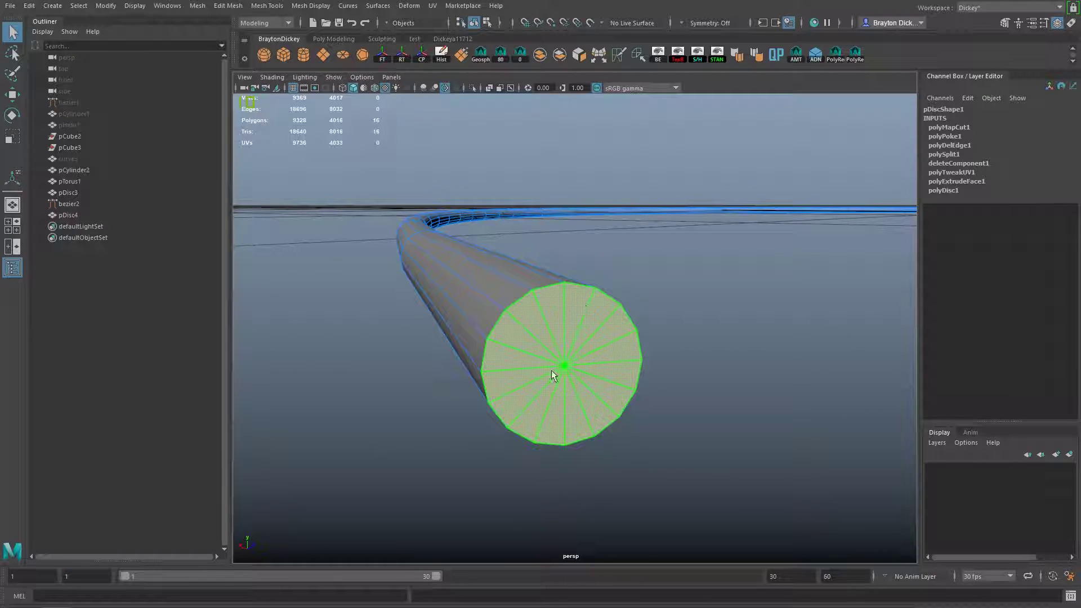
pyautogui.press('Delete')
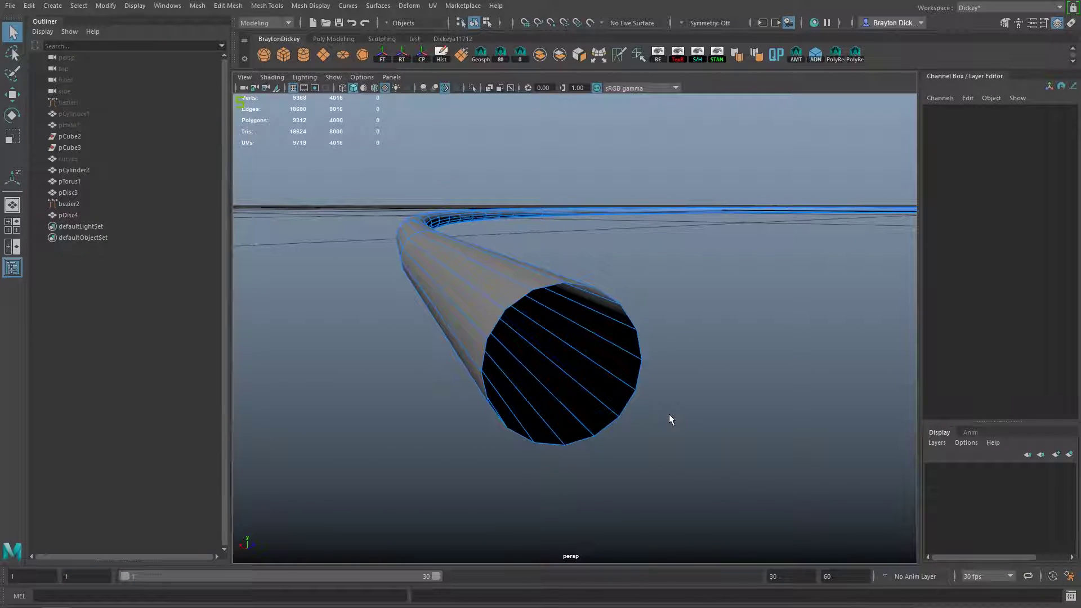
# Return to object selection, select and frame the whole spiral tube, and hide the Outliner.
pyautogui.scroll(-8, 669, 414)
pyautogui.moveTo(543, 321); pyautogui.dragTo(572, 307, button='right')
pyautogui.keyDown('alt'); pyautogui.moveTo(688, 374); pyautogui.dragTo(623, 393); pyautogui.keyUp('alt')
pyautogui.keyDown('alt'); pyautogui.moveTo(868, 387); pyautogui.dragTo(579, 371); pyautogui.keyUp('alt')
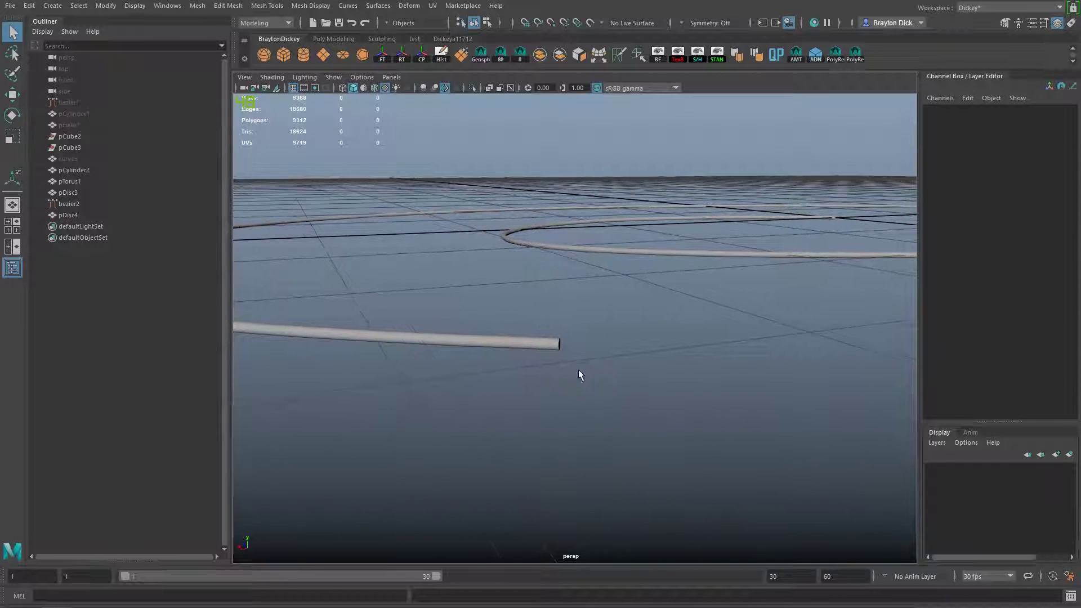
pyautogui.click(545, 340)
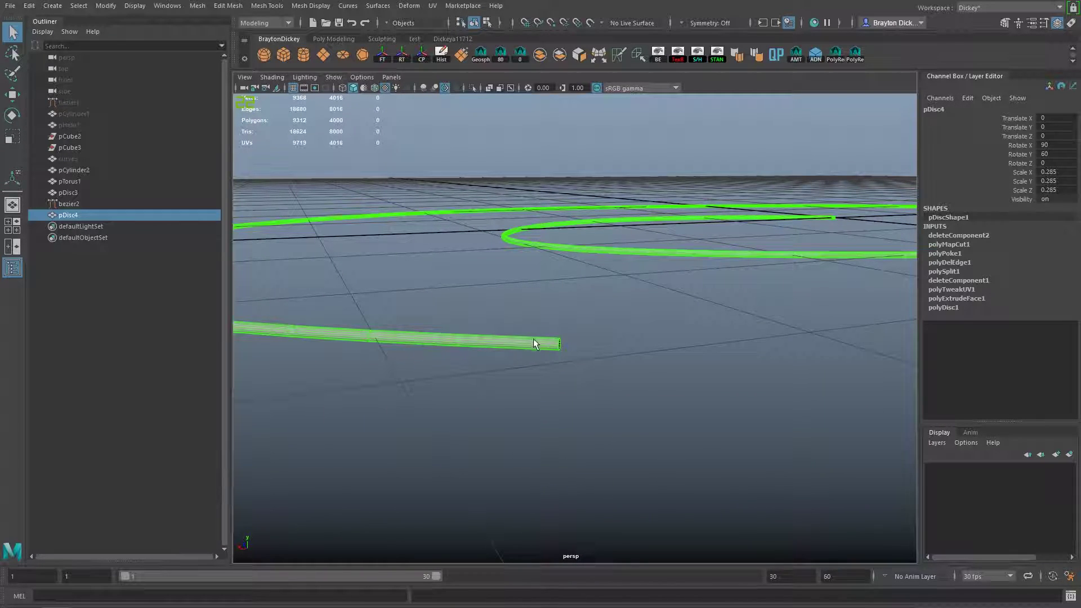
pyautogui.press('f')
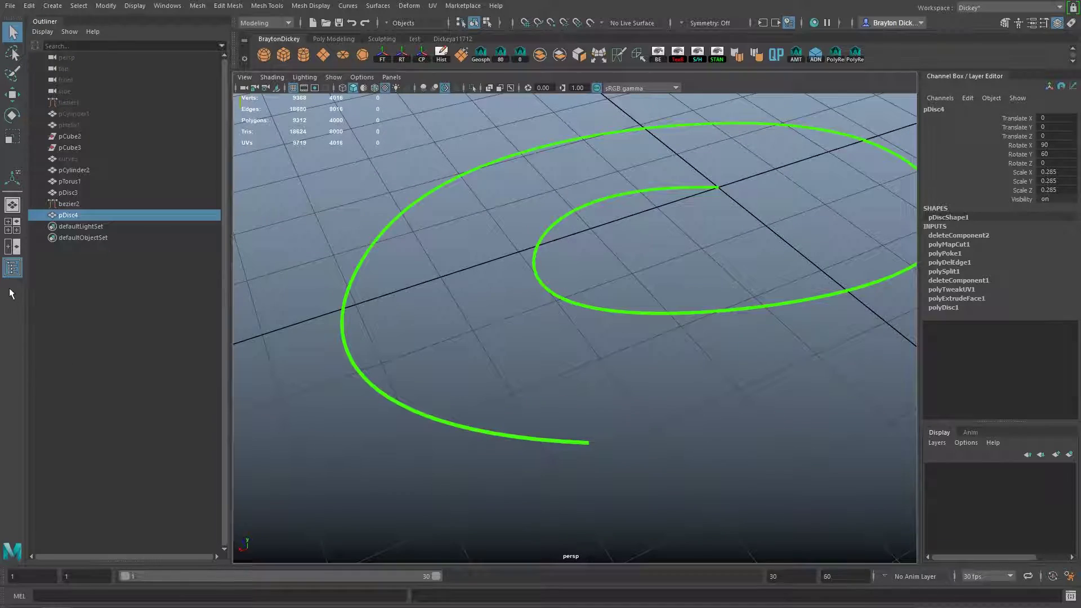
pyautogui.click(12, 267)
# Delete the tube's construction history and freeze its transformations.
pyautogui.keyDown('alt'); pyautogui.moveTo(536, 379); pyautogui.dragTo(416, 307); pyautogui.keyUp('alt')
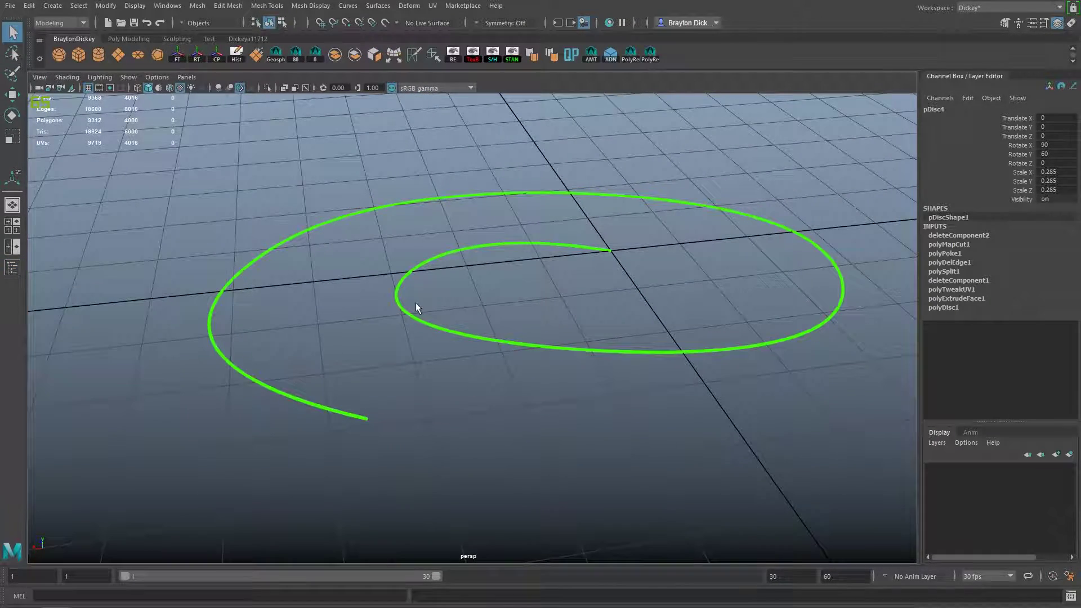
pyautogui.click(236, 54)
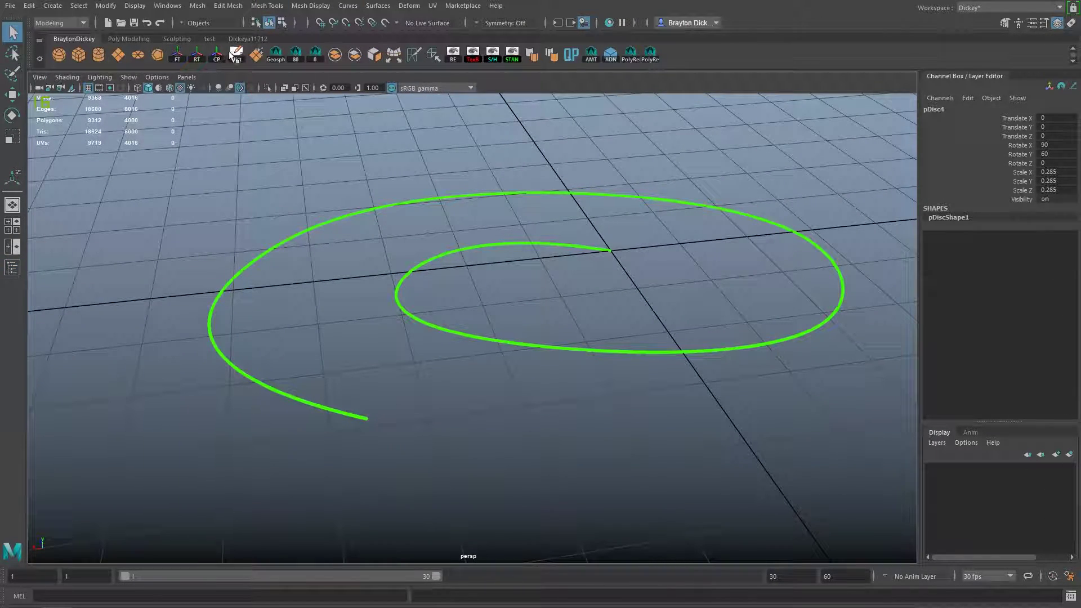
pyautogui.click(178, 54)
pyautogui.scroll(5, 466, 284)
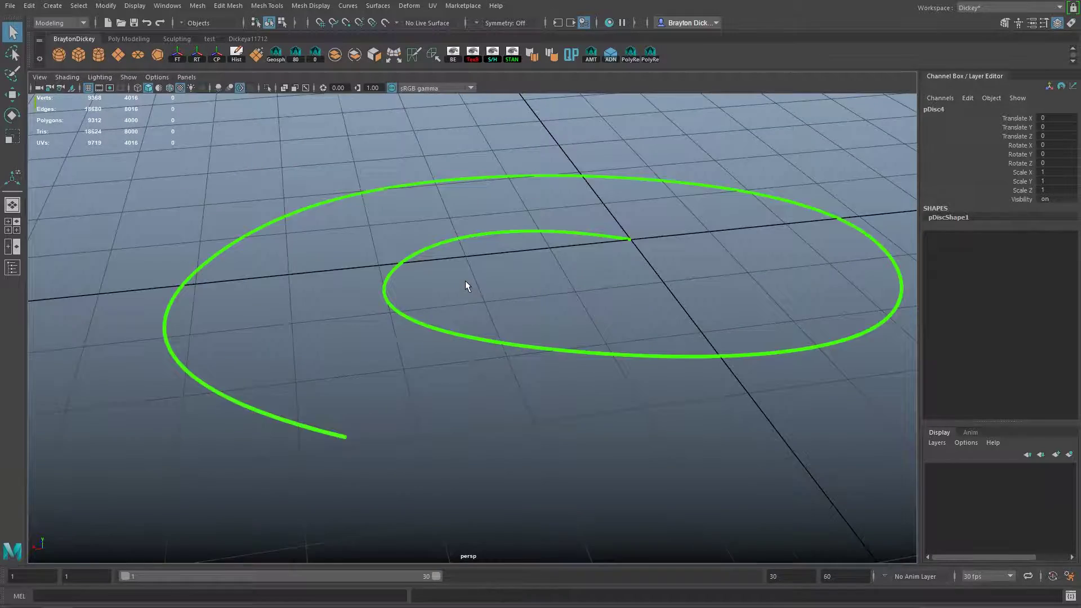
# Examine the tube's open inner end and follow its body around the spiral.
pyautogui.keyDown('alt'); pyautogui.moveTo(466, 284); pyautogui.dragTo(399, 317, button='middle'); pyautogui.keyUp('alt')
pyautogui.keyDown('alt'); pyautogui.moveTo(400, 321); pyautogui.dragTo(585, 307); pyautogui.keyUp('alt')
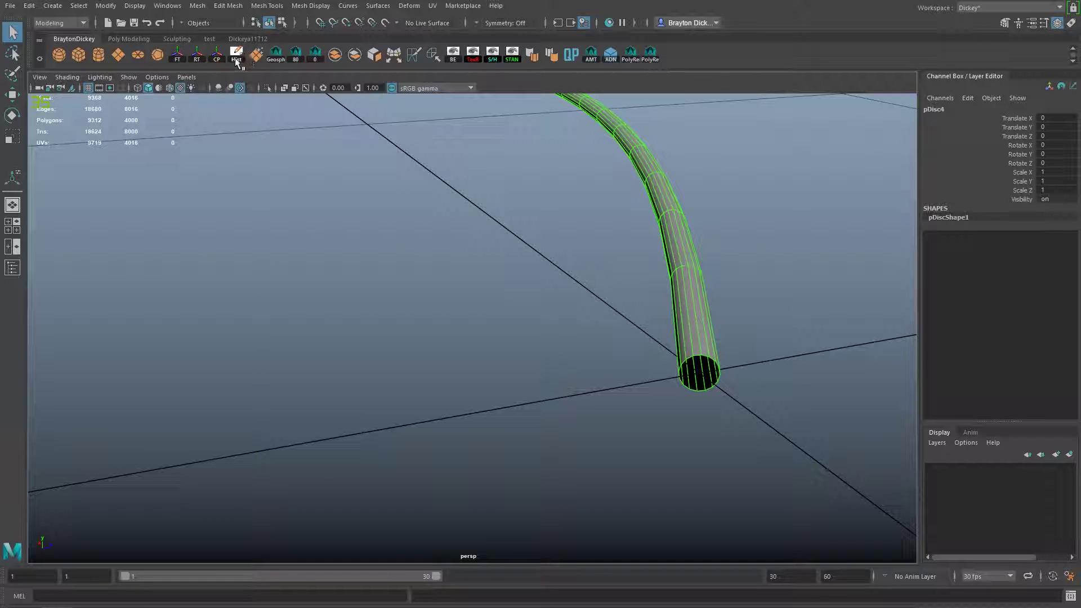
pyautogui.keyDown('alt'); pyautogui.moveTo(708, 333); pyautogui.dragTo(564, 232); pyautogui.keyUp('alt')
pyautogui.press('w')
pyautogui.click(696, 164)
pyautogui.scroll(-5, 624, 232)
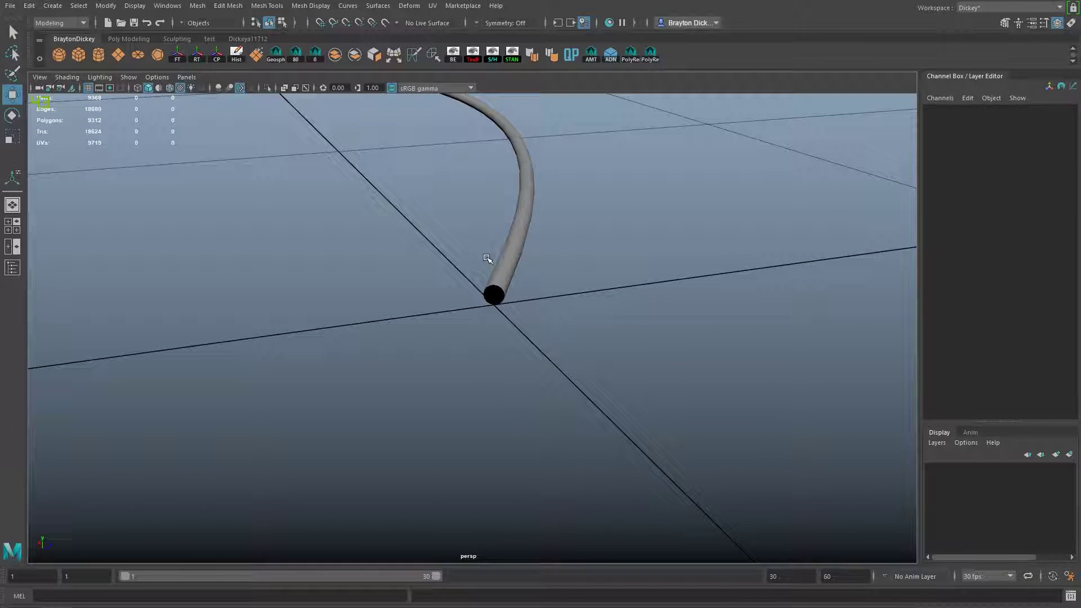
pyautogui.keyDown('alt'); pyautogui.moveTo(673, 302); pyautogui.dragTo(361, 344, button='right'); pyautogui.keyUp('alt')
pyautogui.keyDown('alt'); pyautogui.moveTo(361, 344); pyautogui.dragTo(447, 381); pyautogui.keyUp('alt')
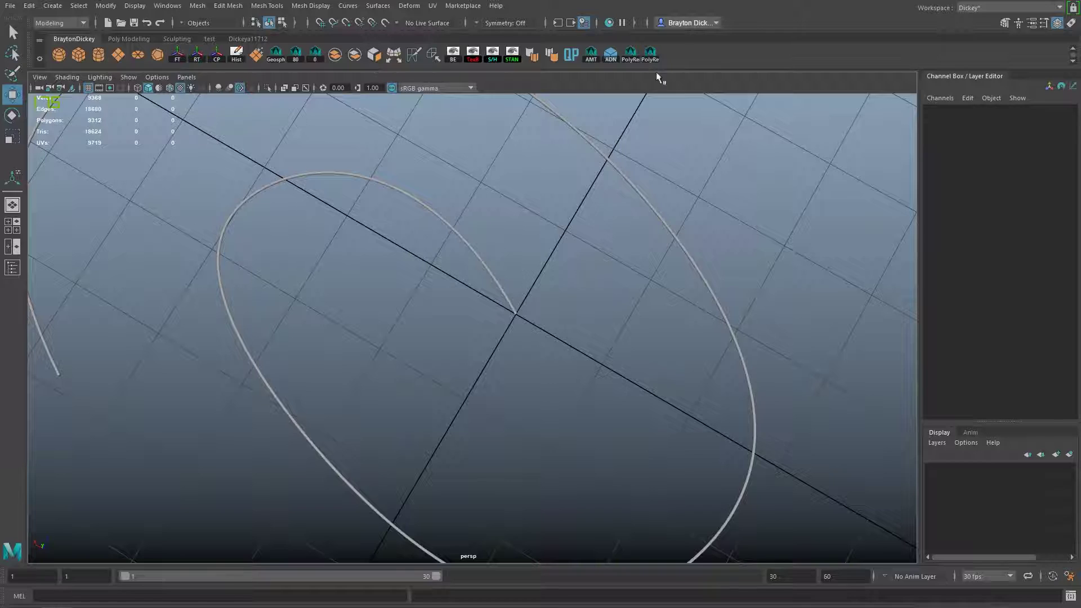
# Select the spiral tube and open its UVs in the UV Editor.
pyautogui.scroll(3, 528, 307)
pyautogui.click(547, 293)
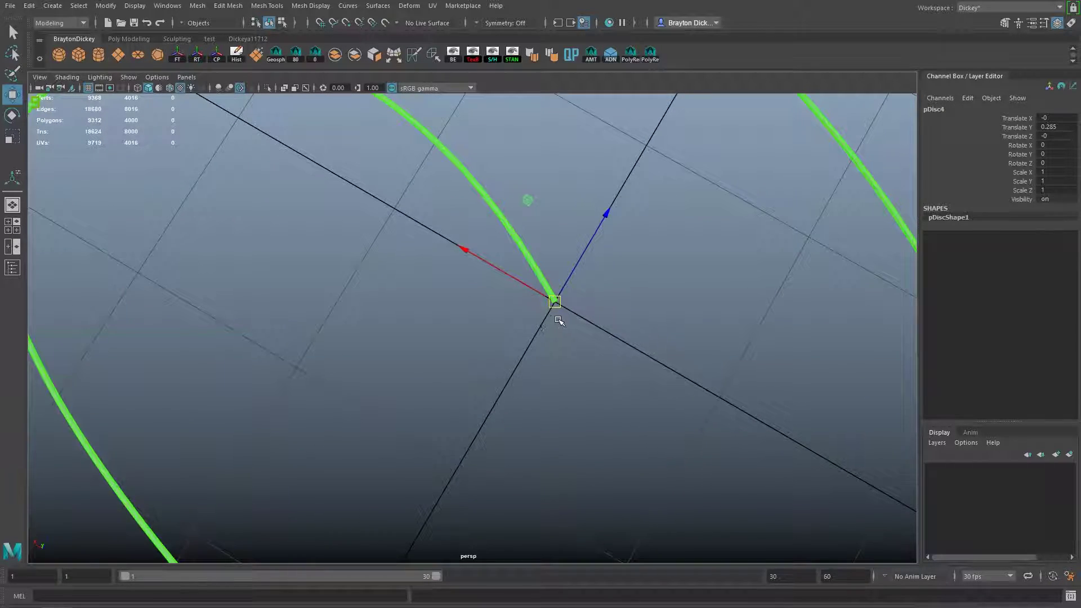
pyautogui.scroll(-3, 558, 319)
pyautogui.scroll(1, 559, 321)
pyautogui.keyDown('alt'); pyautogui.moveTo(402, 341); pyautogui.dragTo(342, 383, button='middle'); pyautogui.keyUp('alt')
pyautogui.keyDown('alt'); pyautogui.moveTo(342, 382); pyautogui.dragTo(381, 341); pyautogui.keyUp('alt')
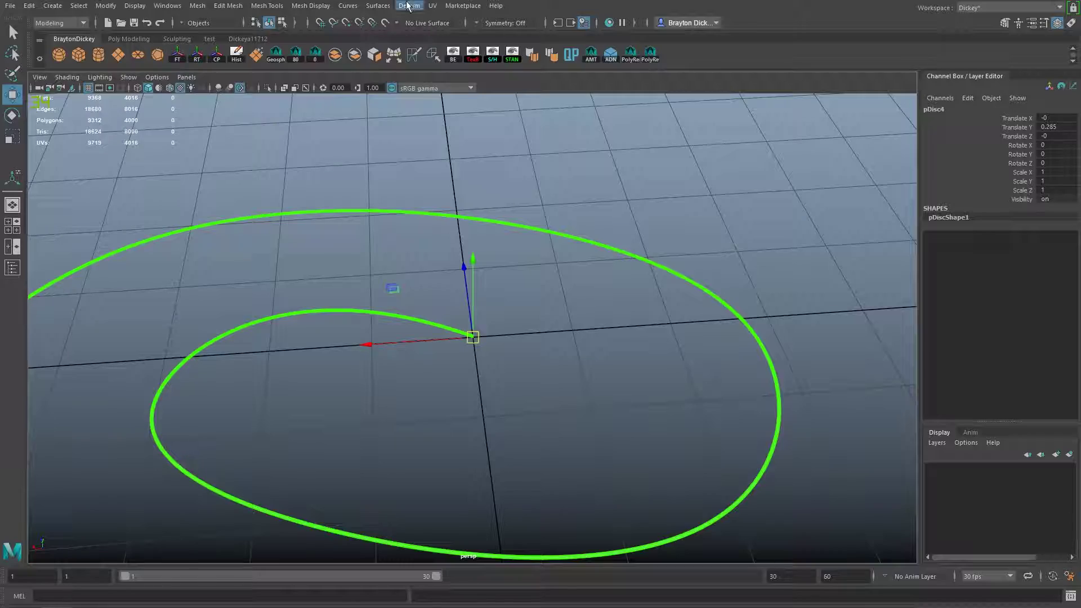
pyautogui.click(432, 6)
pyautogui.click(485, 26)
pyautogui.scroll(-1, 527, 281)
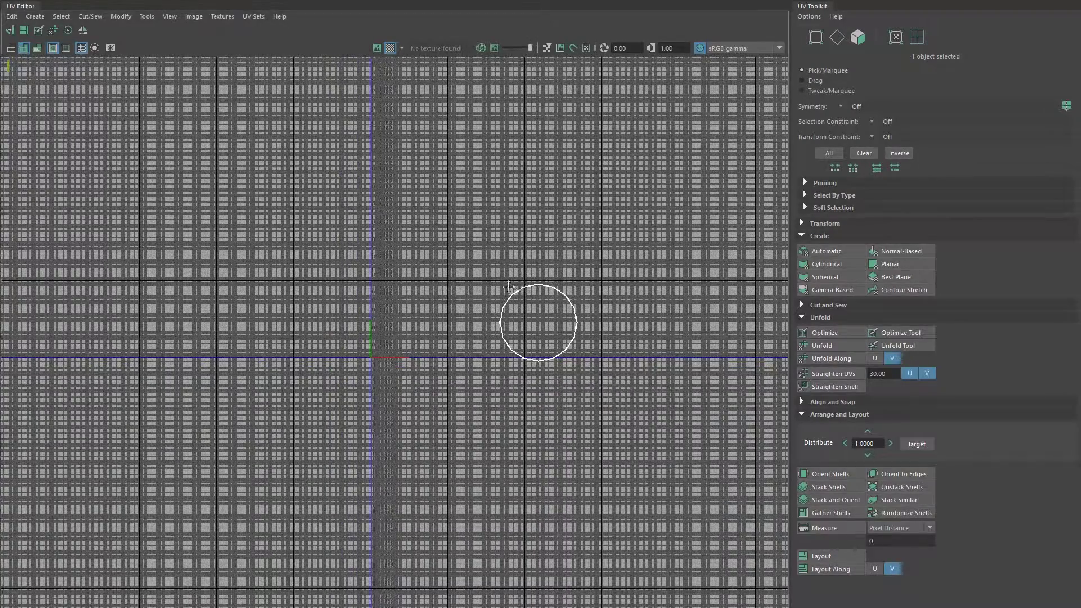
# Place the UV Editor beside the 3D view and unitize the tube's UVs.
pyautogui.keyDown('alt'); pyautogui.moveTo(530, 280); pyautogui.dragTo(458, 285, button='middle'); pyautogui.keyUp('alt')
pyautogui.scroll(1, 458, 285)
pyautogui.moveTo(507, 0); pyautogui.dragTo(959, 158)
pyautogui.click(351, 211)
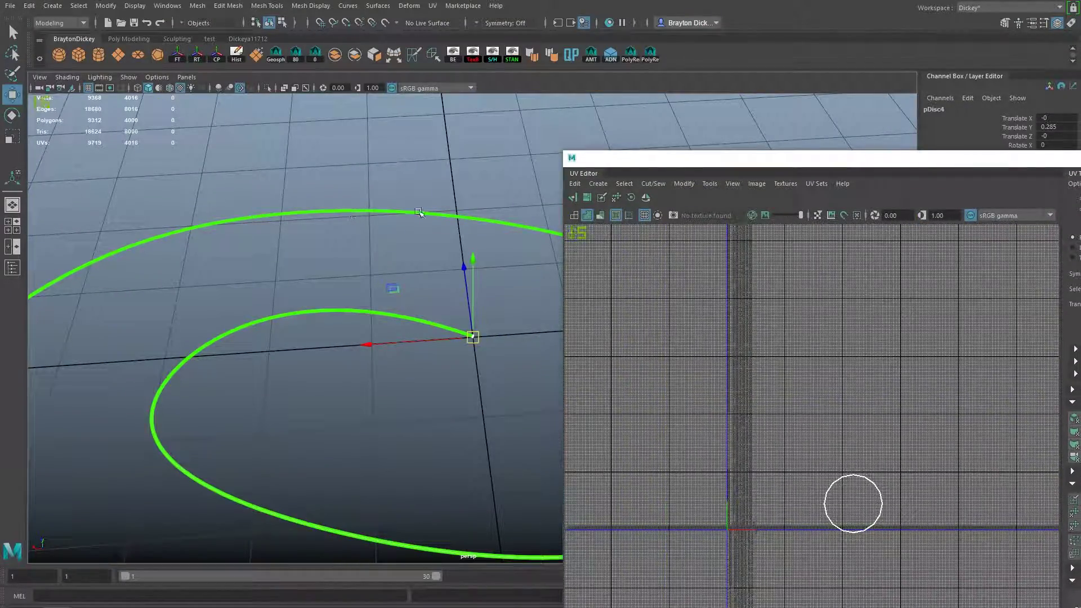
pyautogui.click(684, 183)
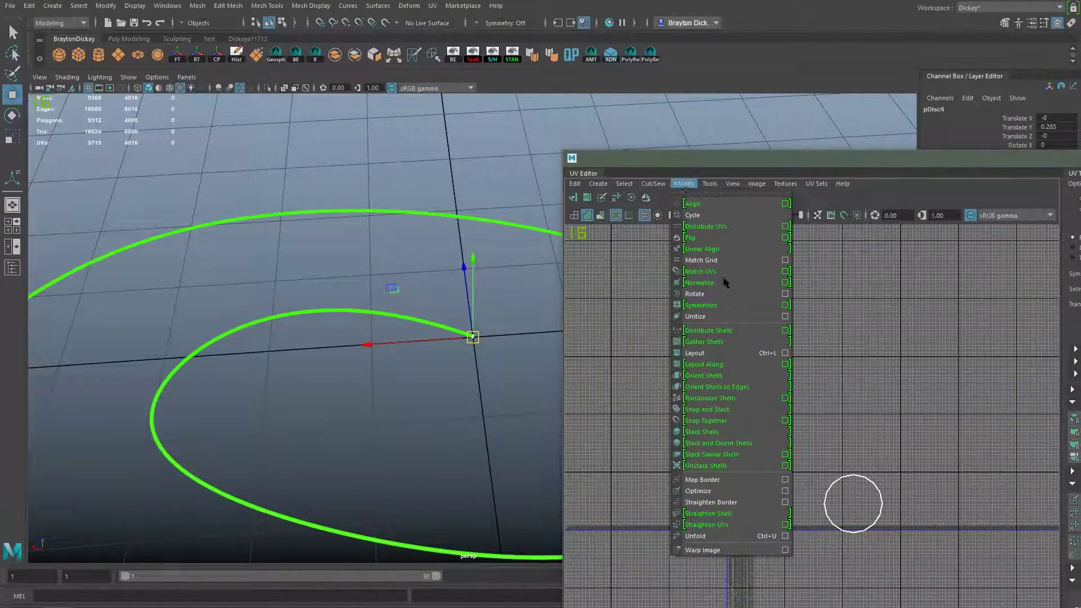
pyautogui.click(698, 317)
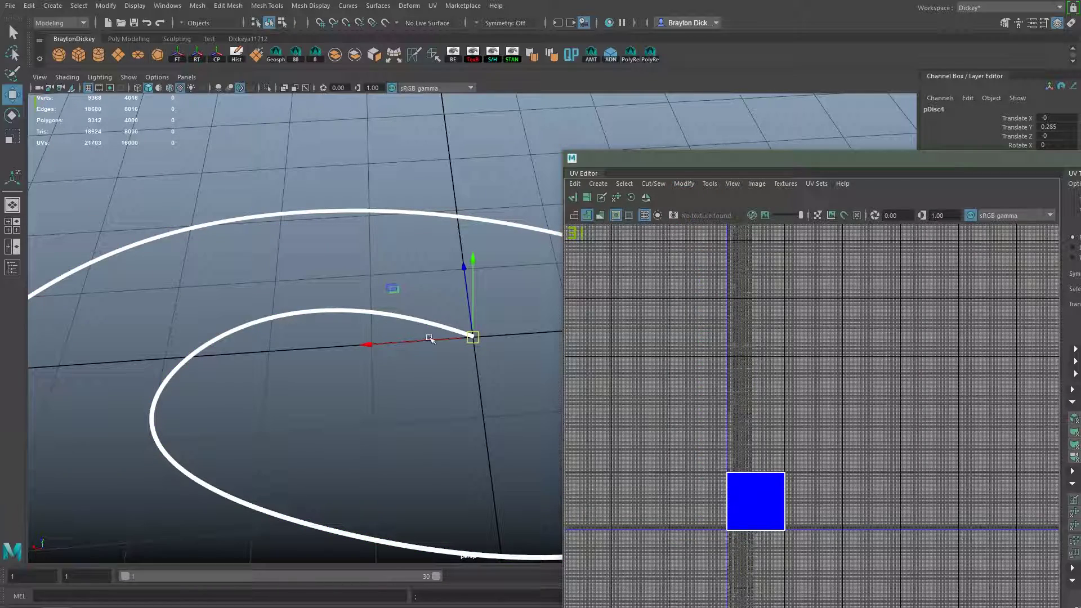
# Switch to edge selection and select one full lengthwise edge line along the underside of the tube from its open inner end.
pyautogui.scroll(8, 429, 338)
pyautogui.keyDown('alt'); pyautogui.moveTo(531, 341); pyautogui.dragTo(373, 318); pyautogui.keyUp('alt')
pyautogui.scroll(5, 213, 274)
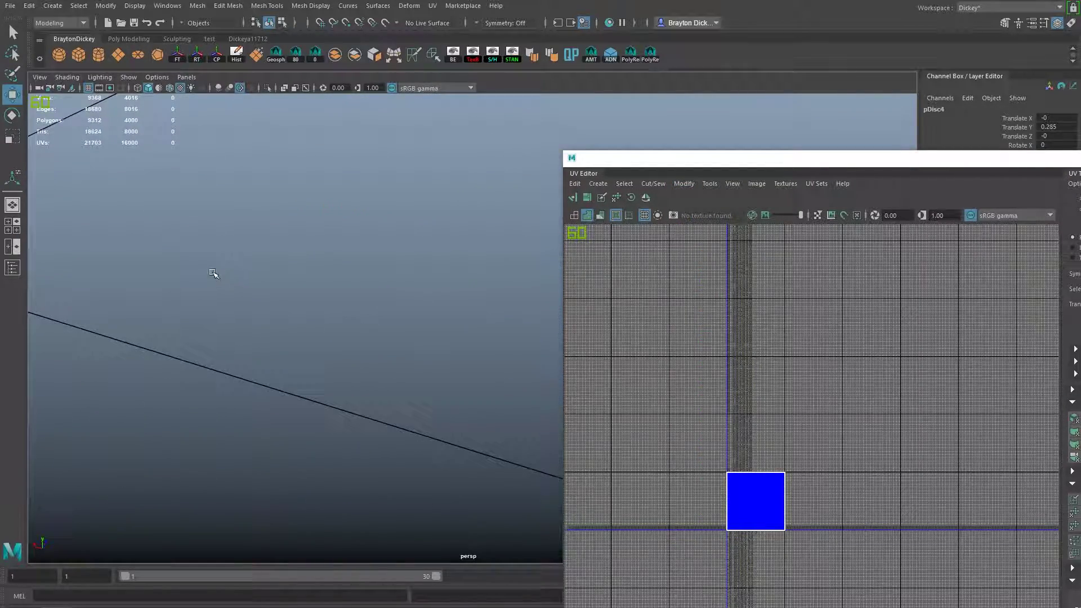
pyautogui.scroll(-4, 213, 273)
pyautogui.keyDown('alt'); pyautogui.moveTo(213, 273); pyautogui.dragTo(322, 300, button='middle'); pyautogui.keyUp('alt')
pyautogui.moveTo(244, 241); pyautogui.dragTo(243, 211, button='right')
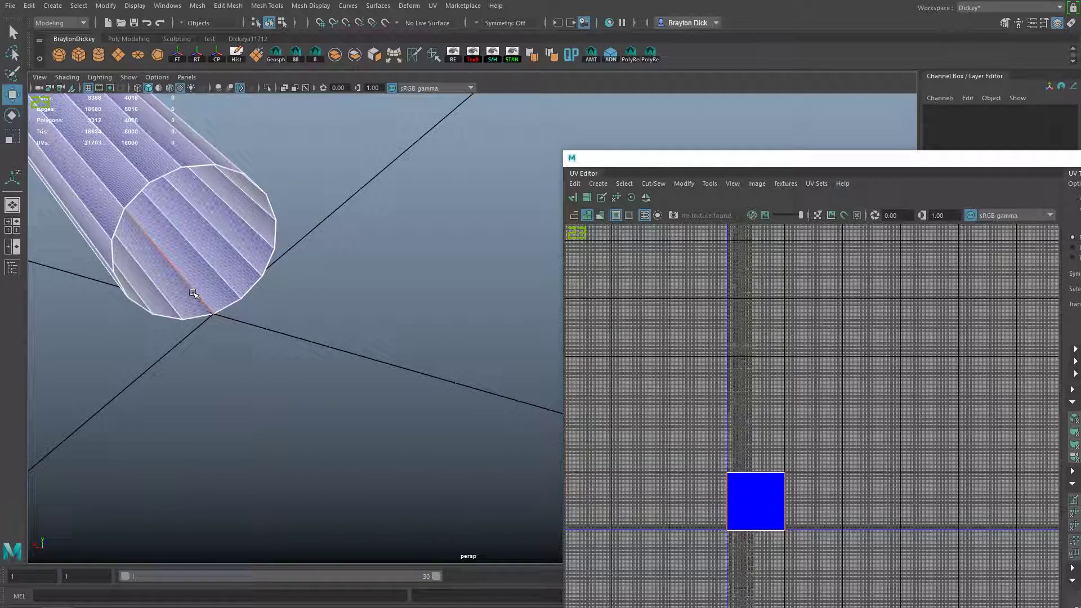
pyautogui.doubleClick(197, 293)
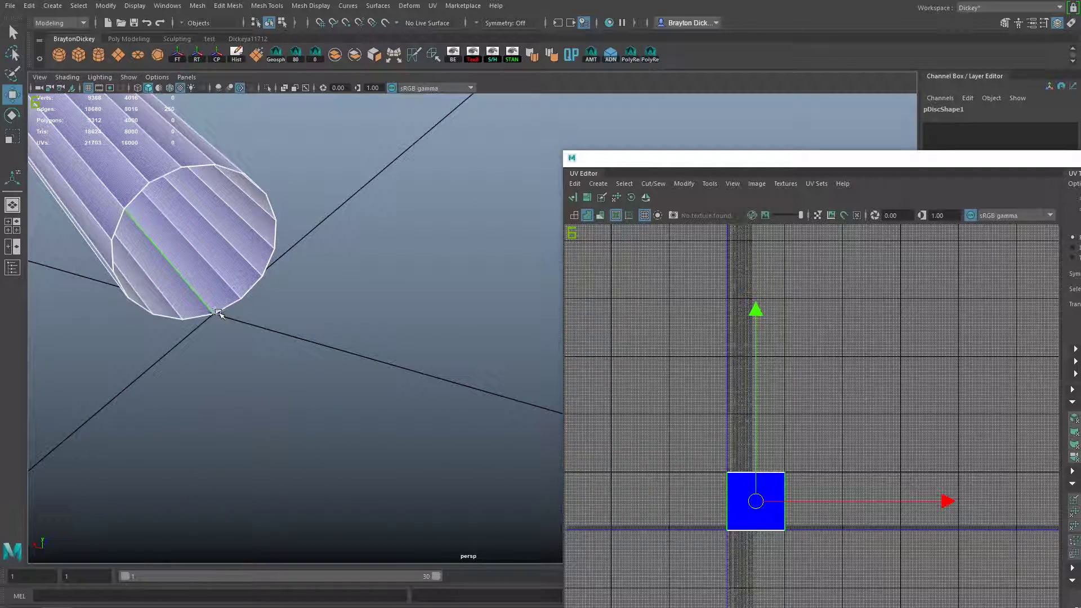
# Examine how the selected lengthwise edge line runs along the tube from its open end through the whole spiral.
pyautogui.scroll(-5, 227, 320)
pyautogui.keyDown('alt'); pyautogui.moveTo(227, 320); pyautogui.dragTo(418, 354); pyautogui.keyUp('alt')
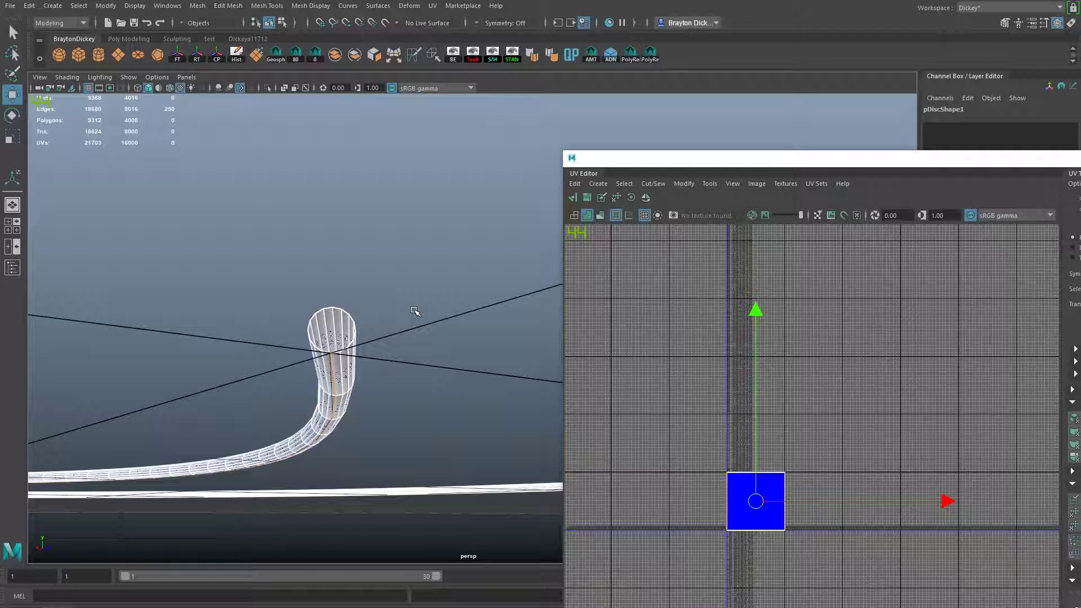
pyautogui.scroll(3, 415, 310)
pyautogui.keyDown('alt'); pyautogui.moveTo(363, 299); pyautogui.dragTo(367, 330); pyautogui.keyUp('alt')
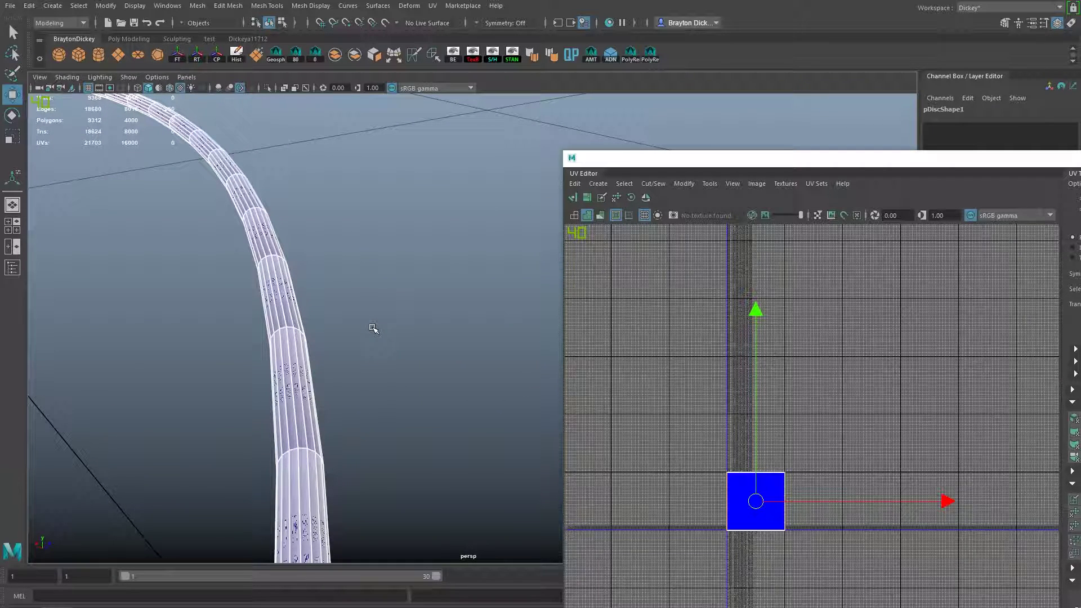
pyautogui.keyDown('alt'); pyautogui.moveTo(373, 329); pyautogui.dragTo(420, 381); pyautogui.keyUp('alt')
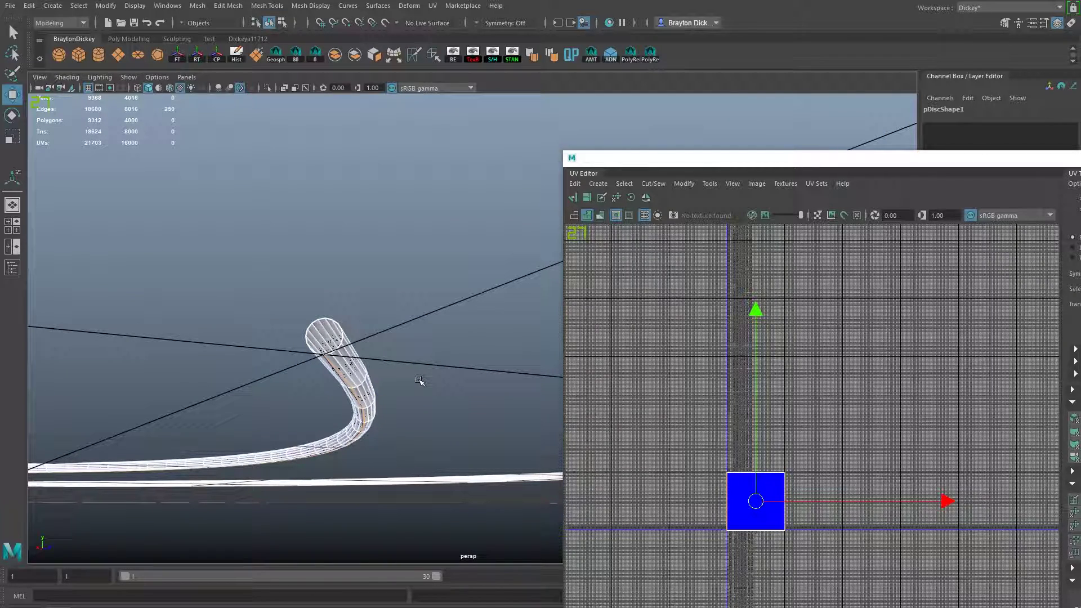
pyautogui.scroll(-4, 423, 266)
pyautogui.keyDown('alt'); pyautogui.moveTo(432, 284); pyautogui.dragTo(437, 321); pyautogui.keyUp('alt')
pyautogui.scroll(-5, 438, 322)
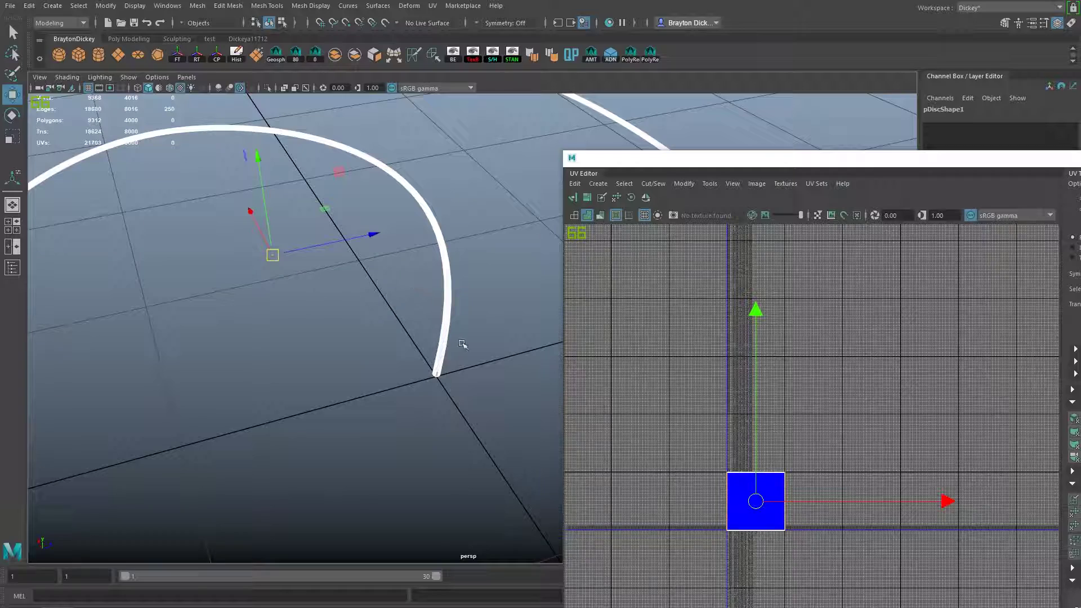
pyautogui.scroll(-5, 442, 298)
pyautogui.keyDown('alt'); pyautogui.moveTo(475, 360); pyautogui.dragTo(379, 316, button='middle'); pyautogui.keyUp('alt')
pyautogui.scroll(-3, 379, 316)
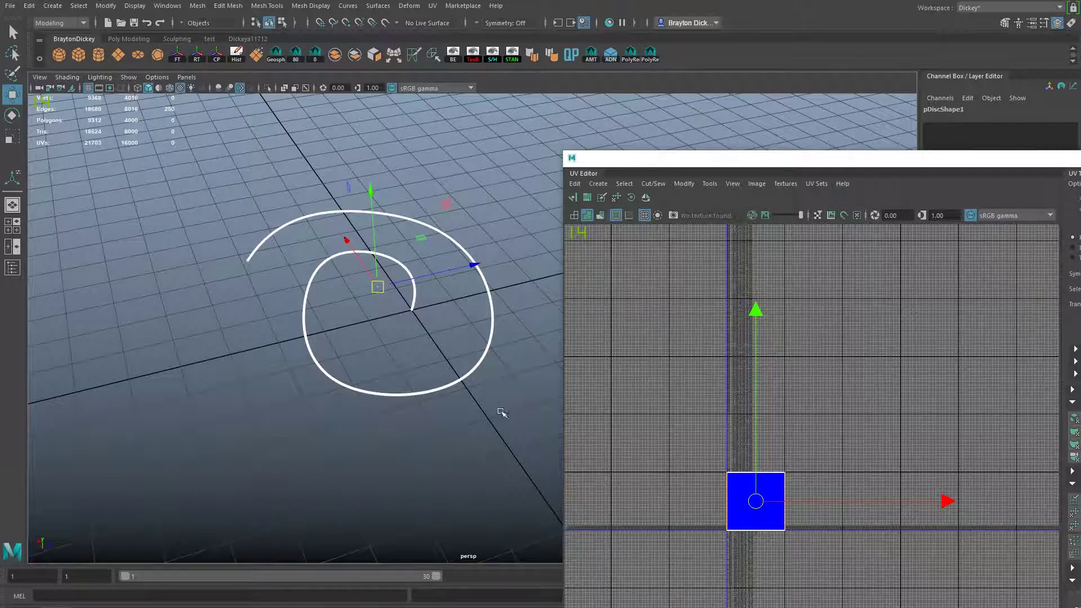
# Invert the edge selection so every tube edge except the lengthwise seam is selected.
pyautogui.moveTo(991, 157); pyautogui.dragTo(1015, 146)
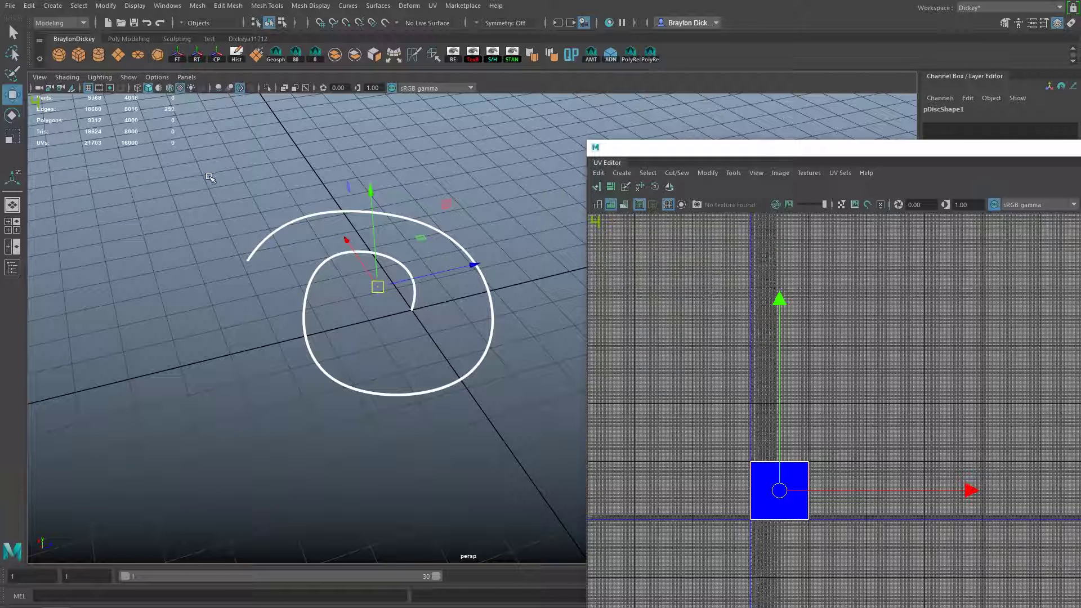
pyautogui.moveTo(209, 177); pyautogui.dragTo(533, 447)
pyautogui.press('f')
pyautogui.keyDown('alt'); pyautogui.moveTo(377, 334); pyautogui.dragTo(338, 304); pyautogui.keyUp('alt')
pyautogui.scroll(5, 261, 279)
pyautogui.keyDown('alt'); pyautogui.moveTo(262, 279); pyautogui.dragTo(379, 323, button='middle'); pyautogui.keyUp('alt')
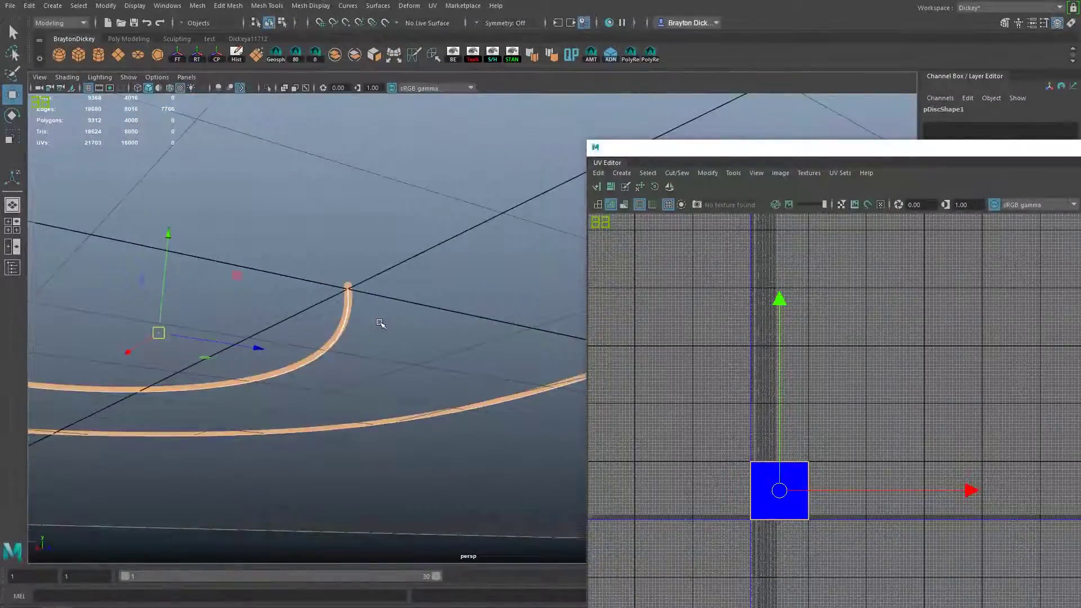
pyautogui.scroll(5, 311, 281)
pyautogui.keyDown('alt'); pyautogui.moveTo(231, 259); pyautogui.dragTo(408, 299, button='middle'); pyautogui.keyUp('alt')
pyautogui.scroll(4, 284, 238)
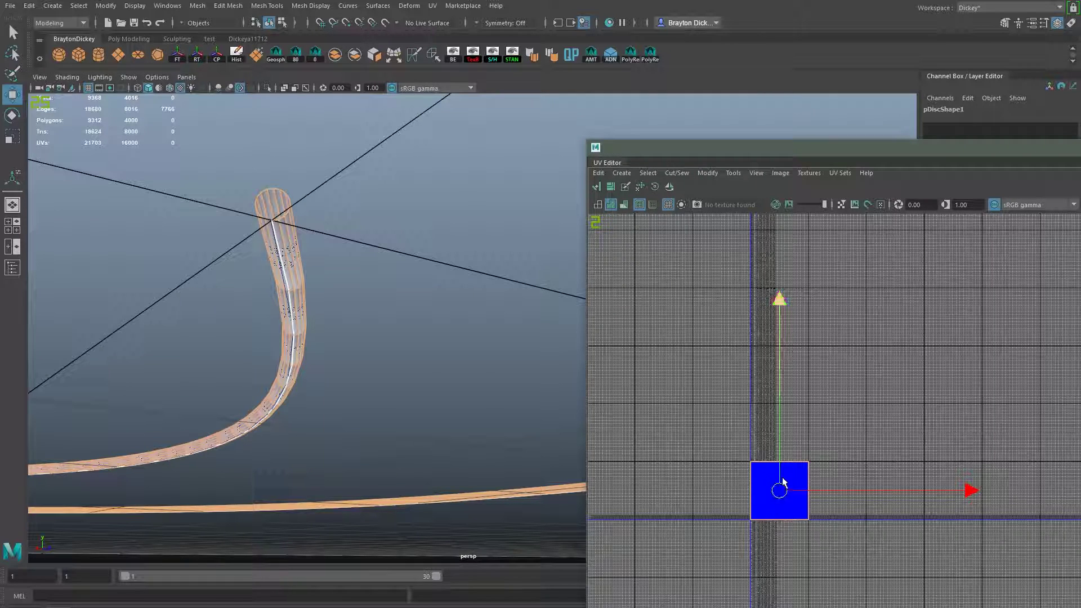
# Move and sew the UVs of the selected edges into one long strip and check it in the UV Editor.
pyautogui.keyDown('shift'); pyautogui.moveTo(780, 494); pyautogui.dragTo(780, 444, button='right'); pyautogui.keyUp('shift')
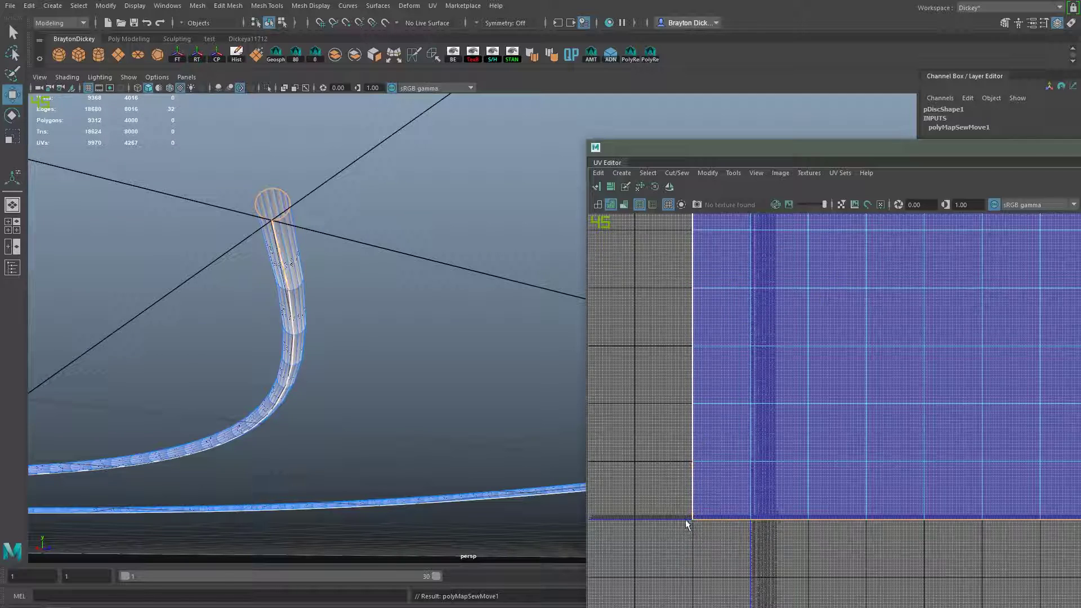
pyautogui.scroll(5, 961, 372)
pyautogui.scroll(-4, 907, 307)
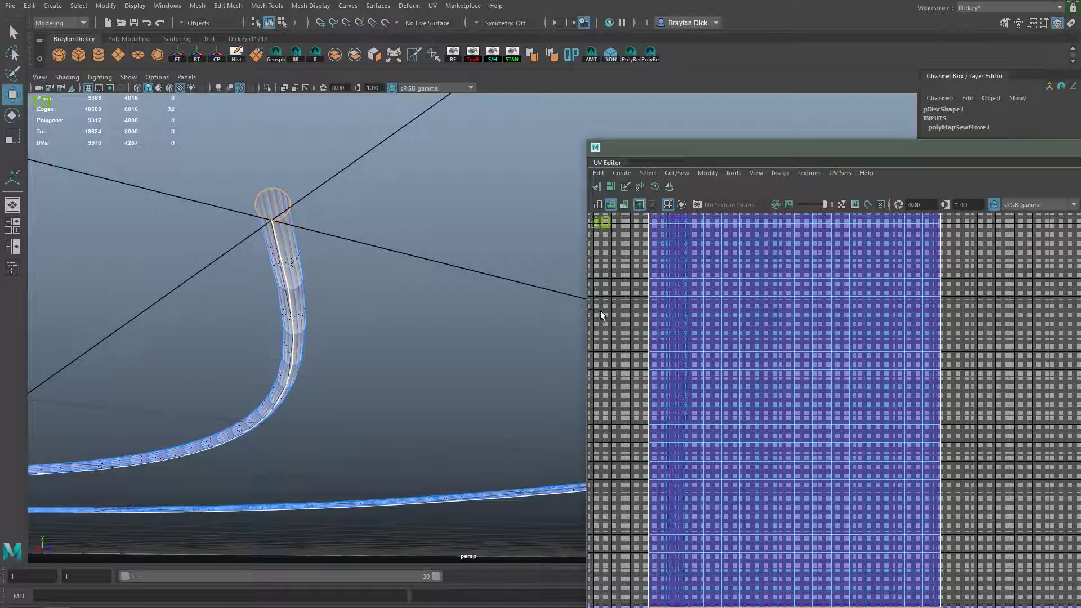
pyautogui.scroll(5, 707, 306)
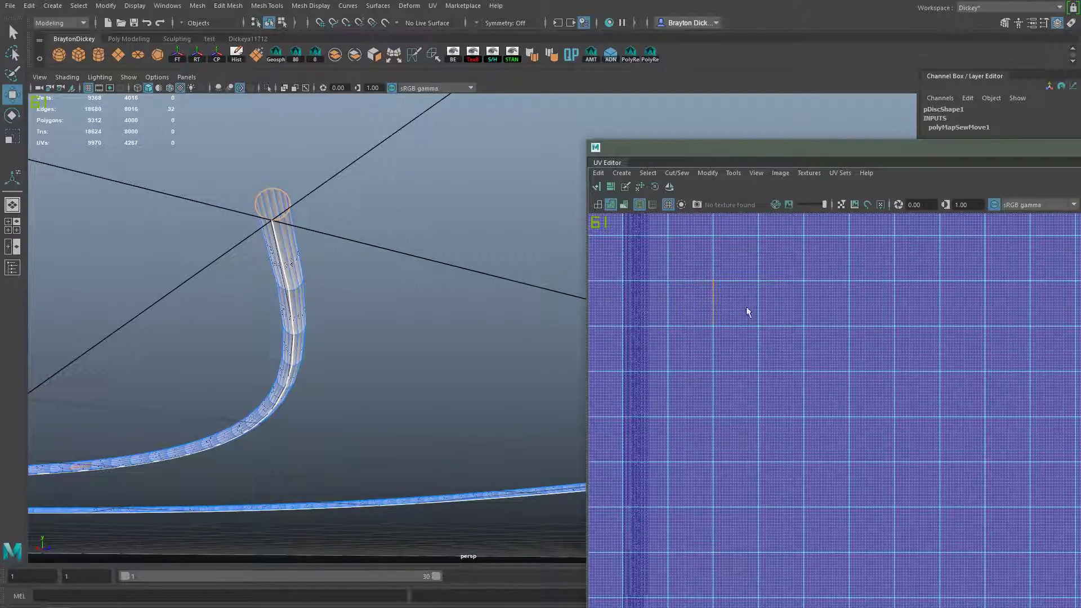
pyautogui.scroll(-6, 664, 265)
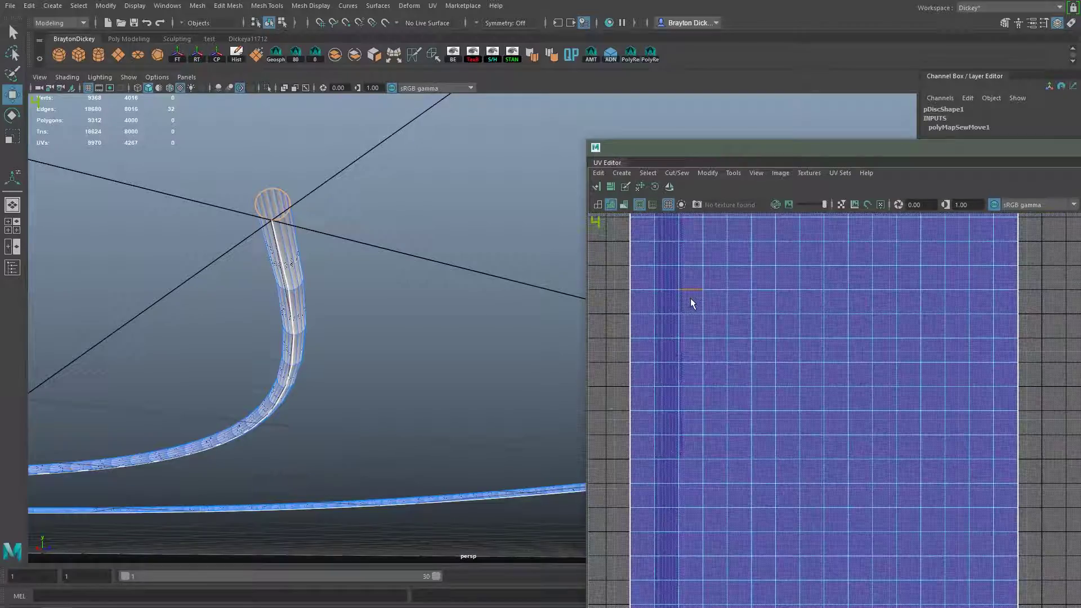
pyautogui.scroll(-8, 700, 322)
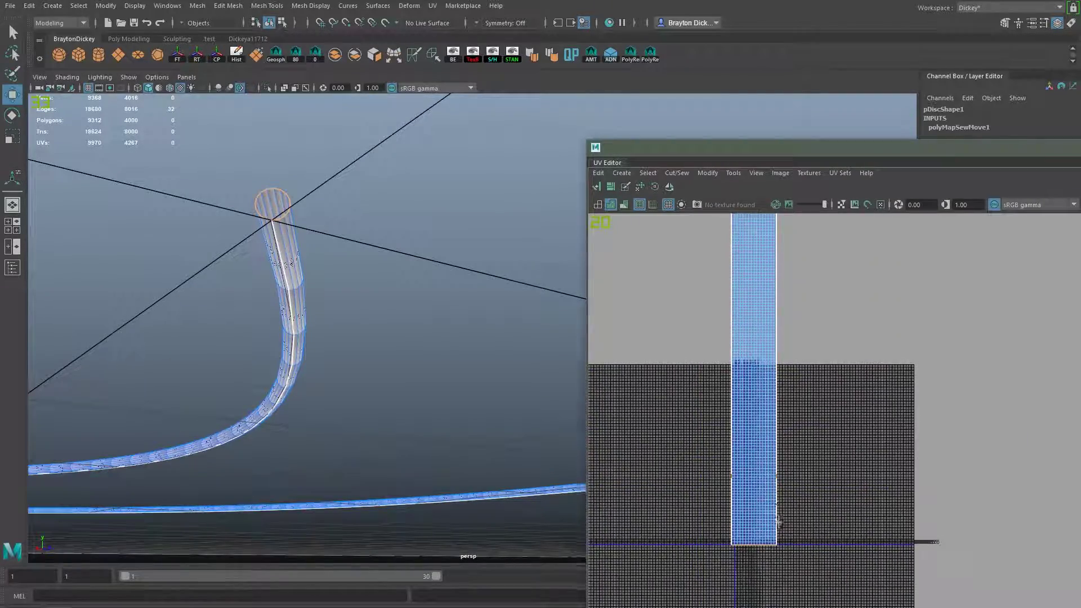
pyautogui.keyDown('alt'); pyautogui.moveTo(740, 292); pyautogui.dragTo(721, 512, button='middle'); pyautogui.keyUp('alt')
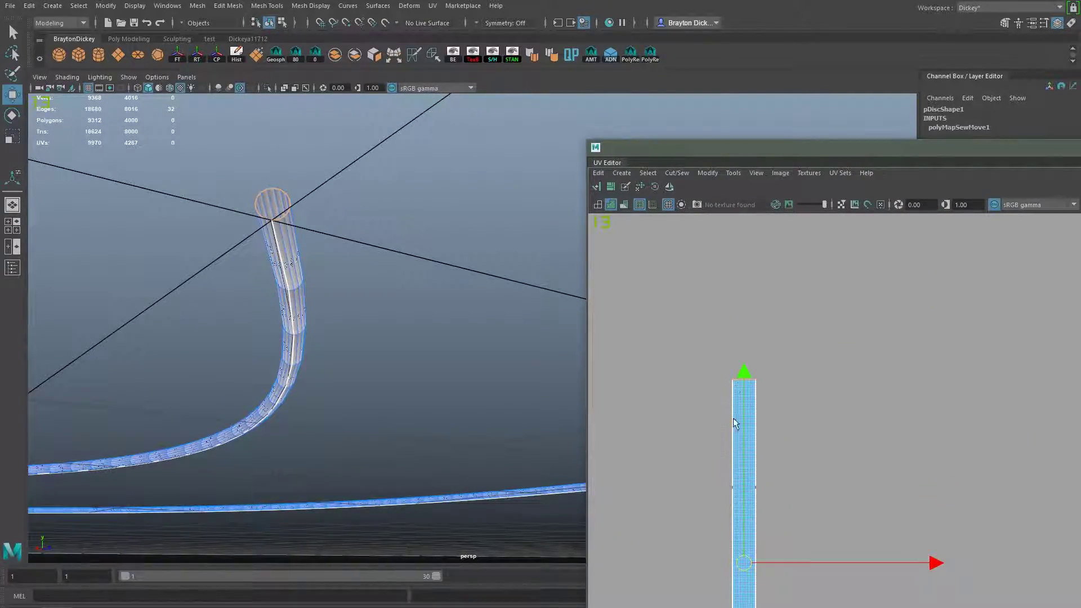
pyautogui.keyDown('alt'); pyautogui.moveTo(733, 418); pyautogui.dragTo(737, 229, button='middle'); pyautogui.keyUp('alt')
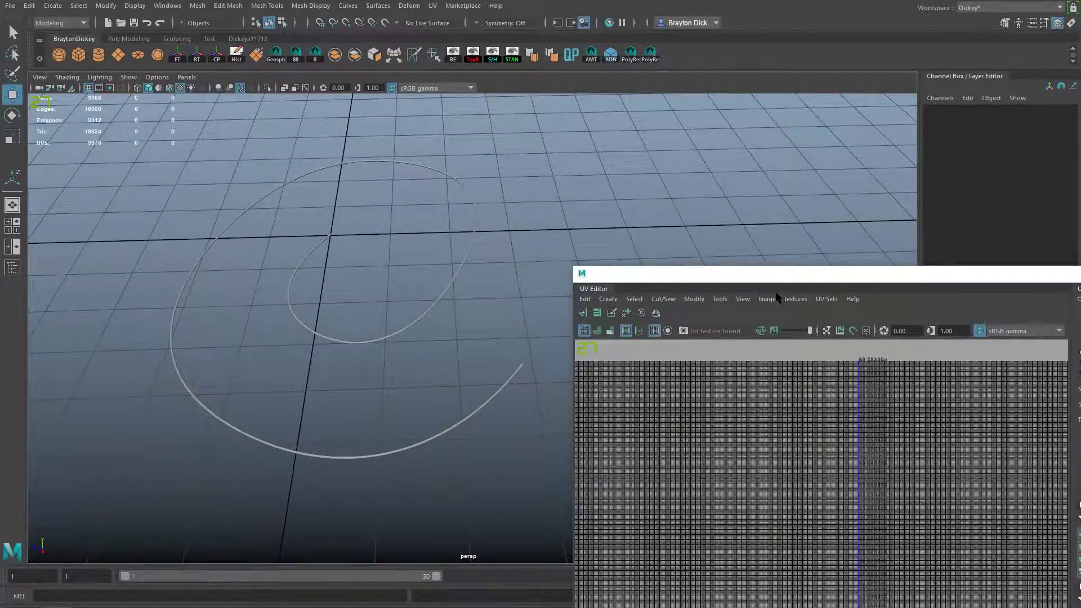
# Enlarge the UV Editor to full size to show the UVs of the two selected tubes.
pyautogui.doubleClick(780, 273)
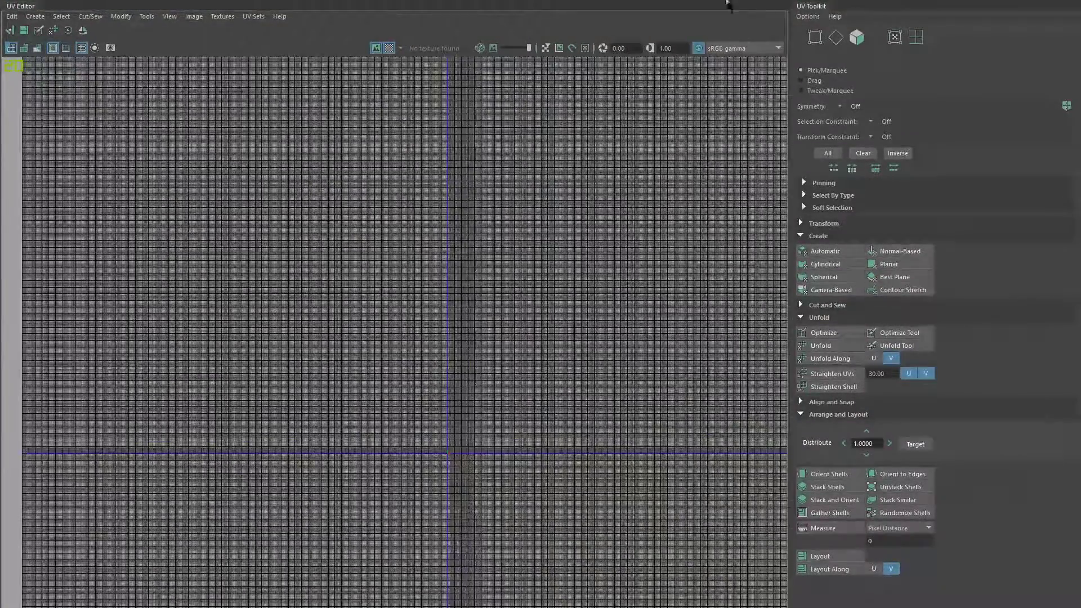
pyautogui.doubleClick(727, 4)
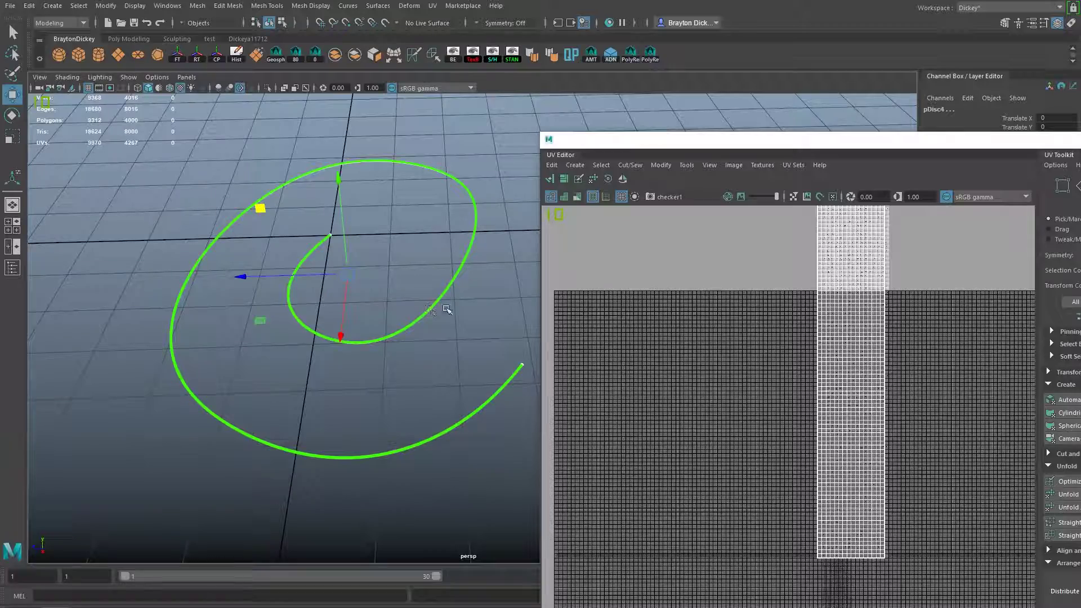
pyautogui.keyDown('alt'); pyautogui.moveTo(435, 316); pyautogui.dragTo(386, 329, button='middle'); pyautogui.keyUp('alt')
pyautogui.scroll(-1, 820, 327)
pyautogui.scroll(-3, 822, 327)
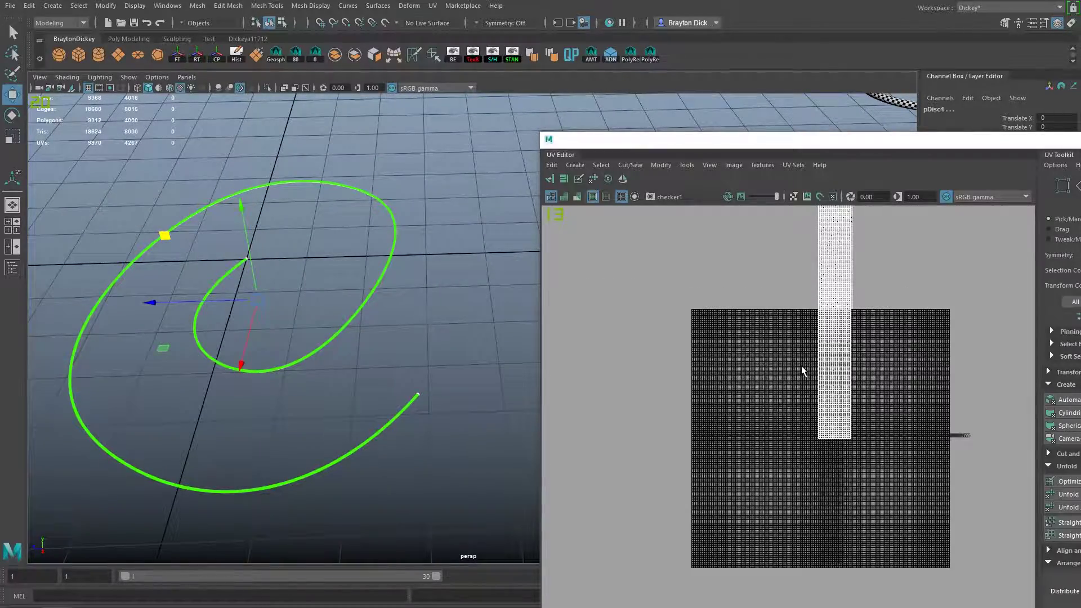
pyautogui.keyDown('alt'); pyautogui.moveTo(802, 366); pyautogui.dragTo(720, 459, button='middle'); pyautogui.keyUp('alt')
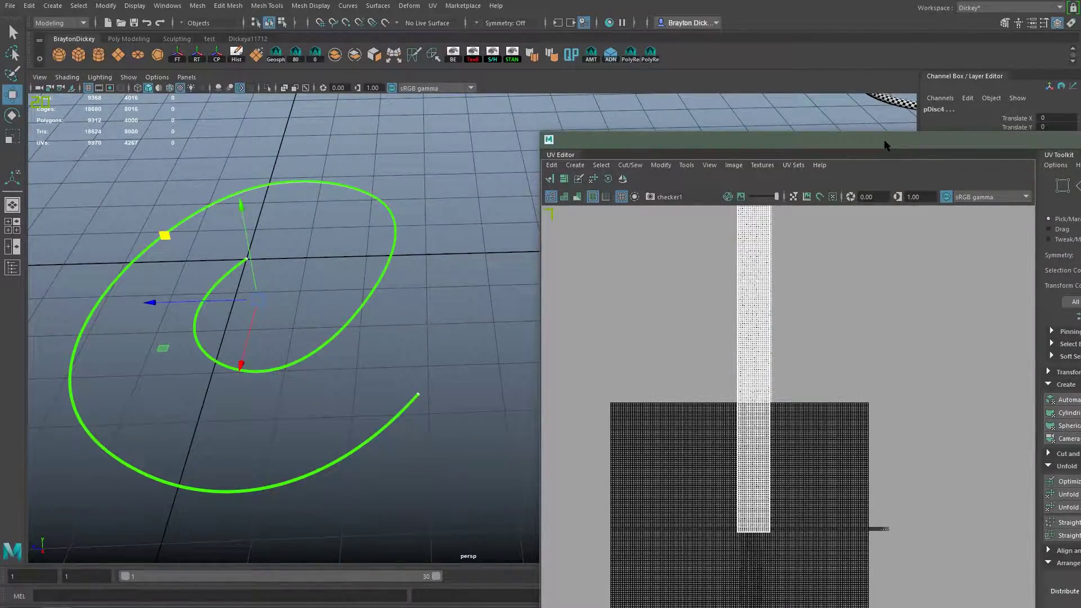
pyautogui.doubleClick(885, 140)
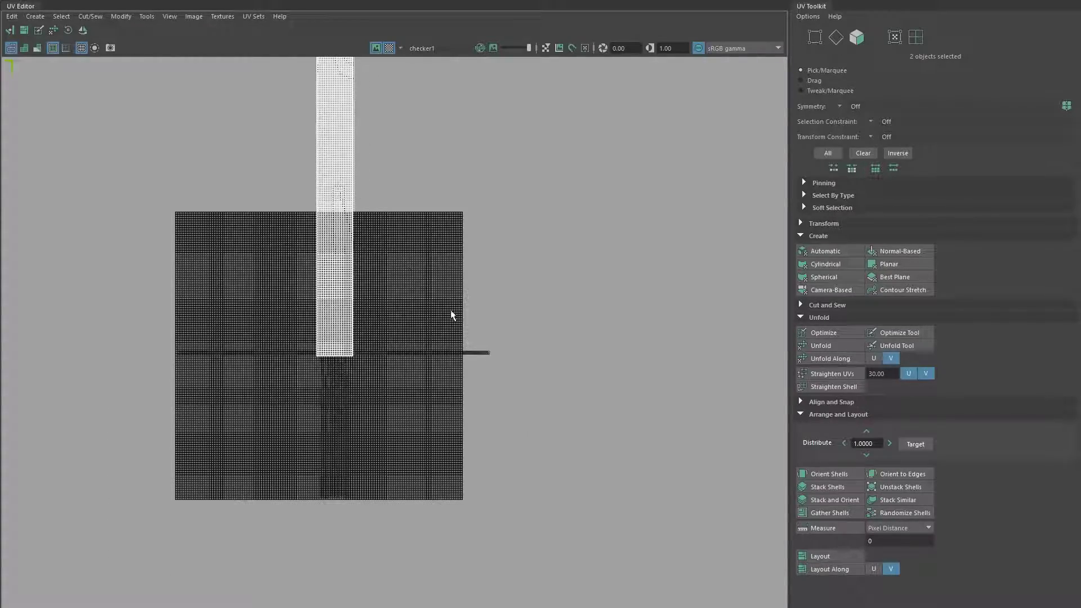
# Select the sewn tube's whole UV shell and lay it out inside the 1001 UV tile.
pyautogui.keyDown('alt'); pyautogui.moveTo(448, 307); pyautogui.dragTo(461, 373, button='middle'); pyautogui.keyUp('alt')
pyautogui.scroll(-1, 461, 372)
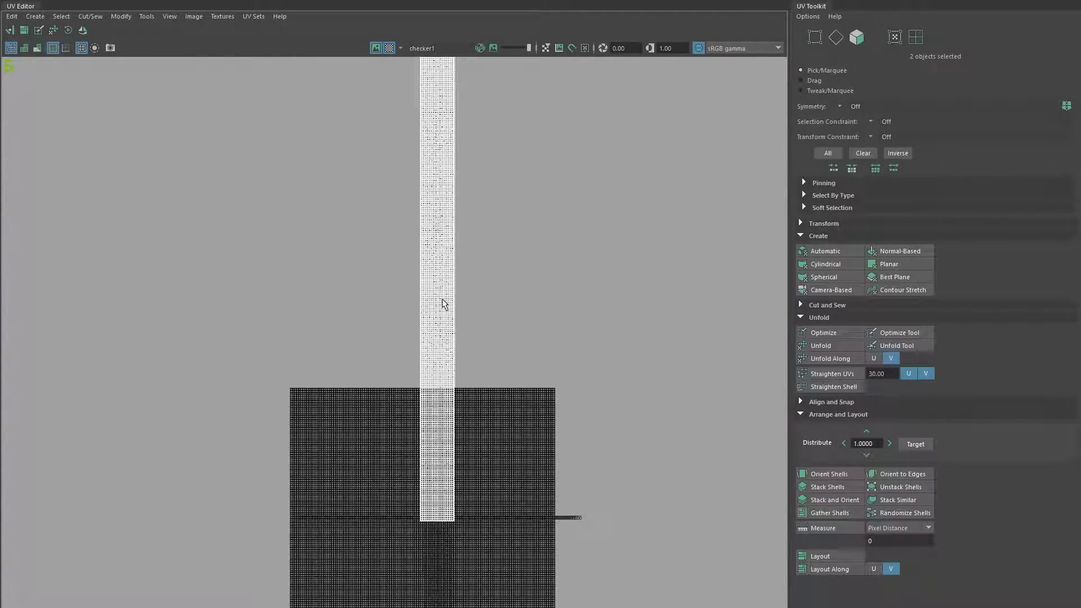
pyautogui.scroll(-2, 443, 304)
pyautogui.scroll(-2, 443, 299)
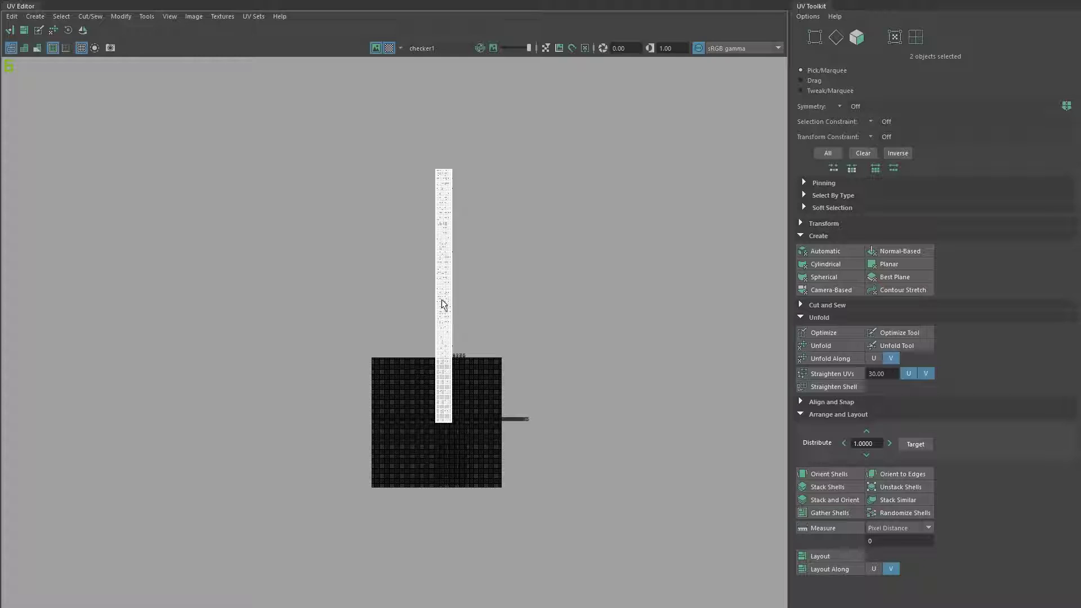
pyautogui.moveTo(442, 305); pyautogui.dragTo(393, 285, button='right')
pyautogui.moveTo(374, 125); pyautogui.dragTo(565, 531)
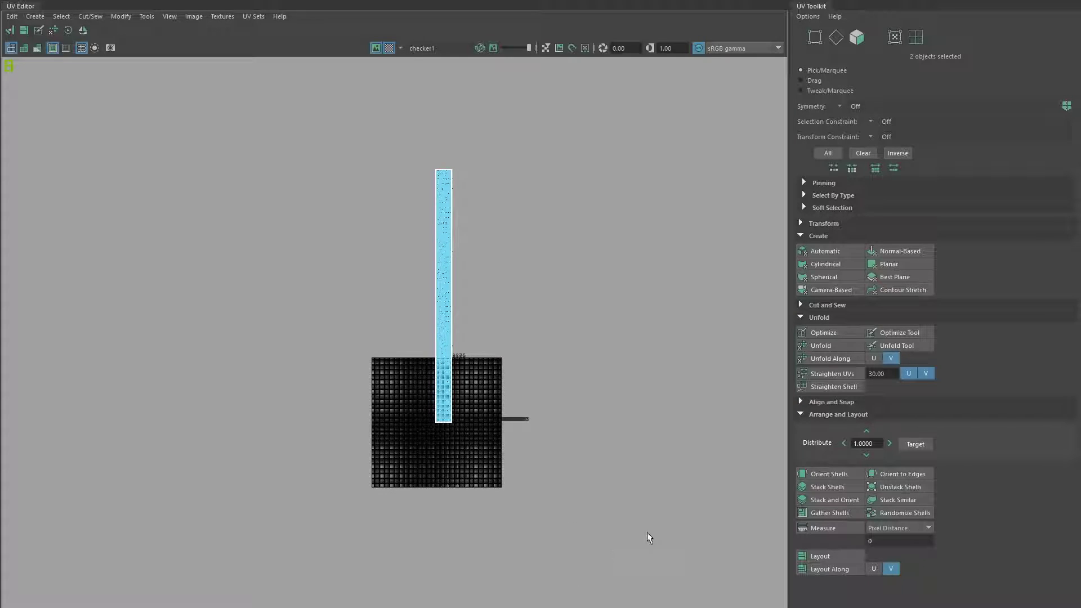
pyautogui.click(821, 556)
pyautogui.press('f')
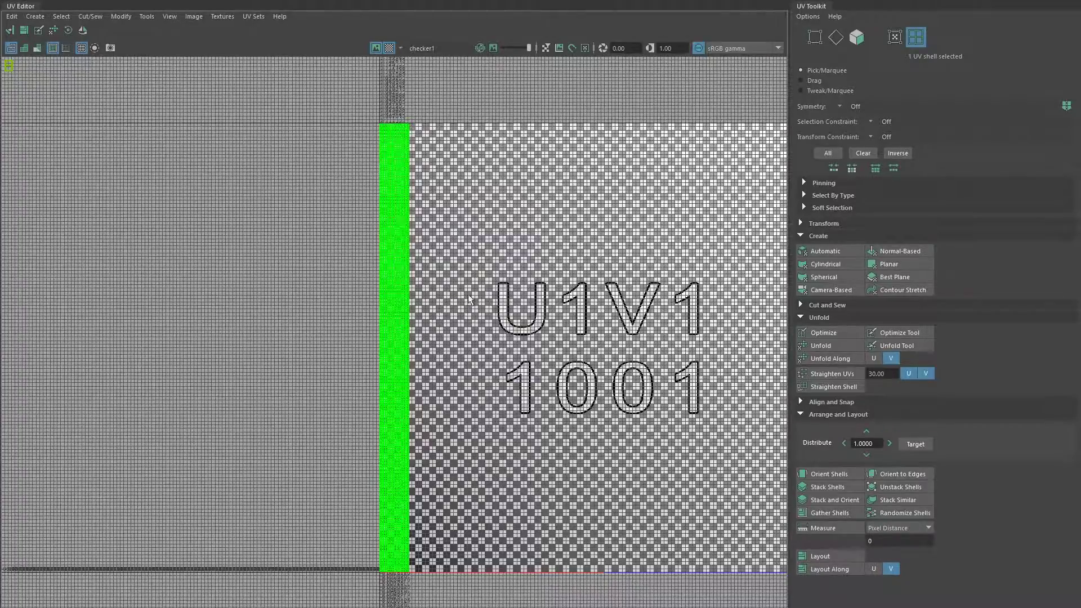
pyautogui.scroll(-2, 469, 295)
pyautogui.keyDown('alt'); pyautogui.moveTo(469, 295); pyautogui.dragTo(399, 293, button='middle'); pyautogui.keyUp('alt')
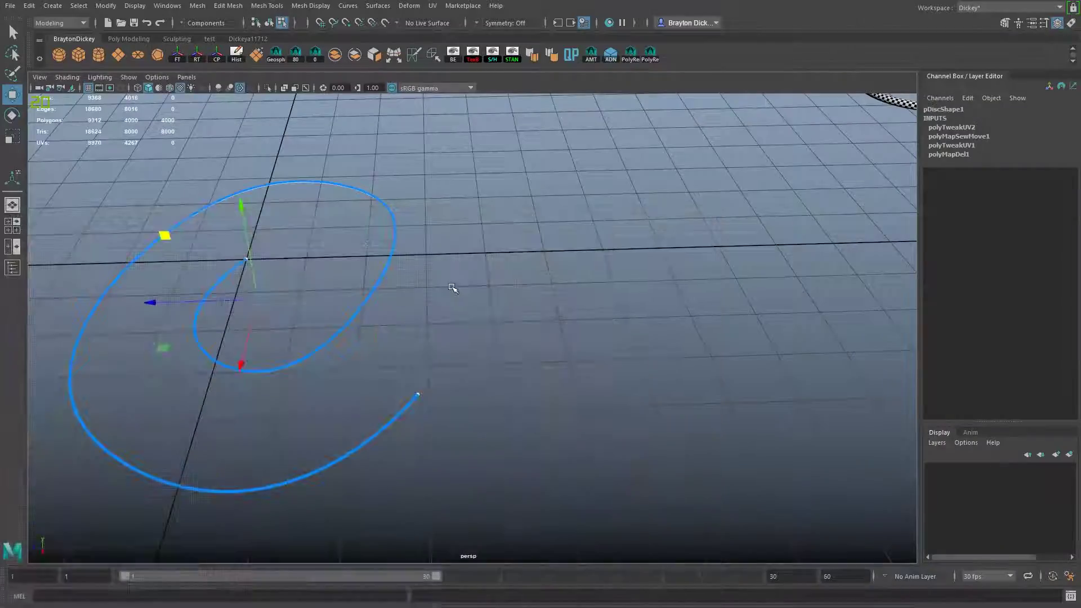
# Return the spiral tube to object mode, examine its surface close up and select the tube again.
pyautogui.keyDown('alt'); pyautogui.moveTo(451, 290); pyautogui.dragTo(417, 313); pyautogui.keyUp('alt')
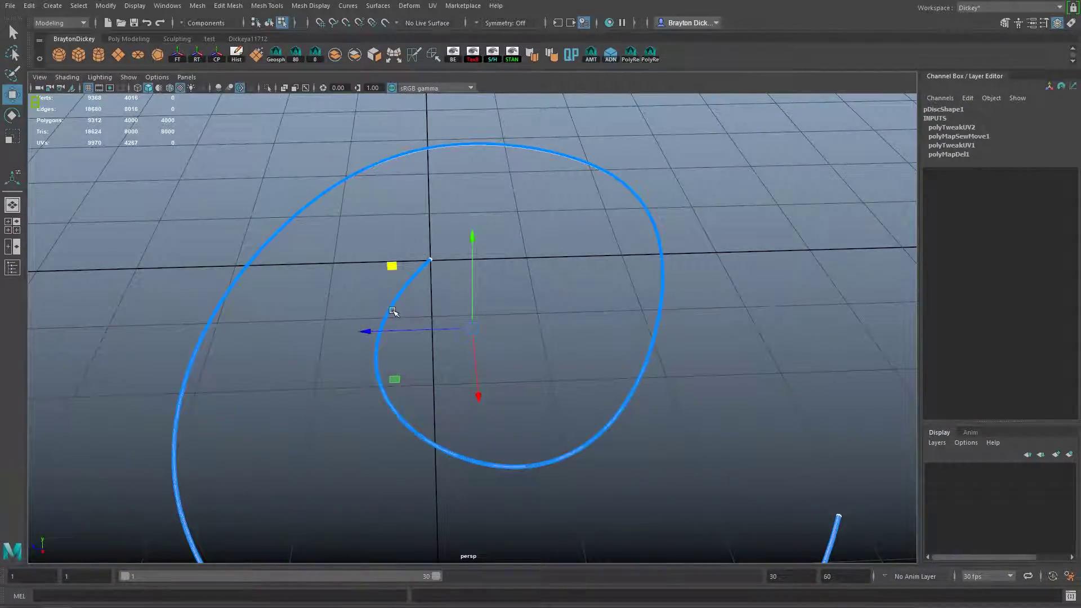
pyautogui.moveTo(393, 312); pyautogui.dragTo(438, 284, button='right')
pyautogui.click(434, 287)
pyautogui.scroll(5, 391, 331)
pyautogui.keyDown('alt'); pyautogui.moveTo(391, 331); pyautogui.dragTo(651, 400); pyautogui.keyUp('alt')
pyautogui.scroll(4, 442, 396)
pyautogui.scroll(5, 524, 345)
pyautogui.scroll(-5, 524, 341)
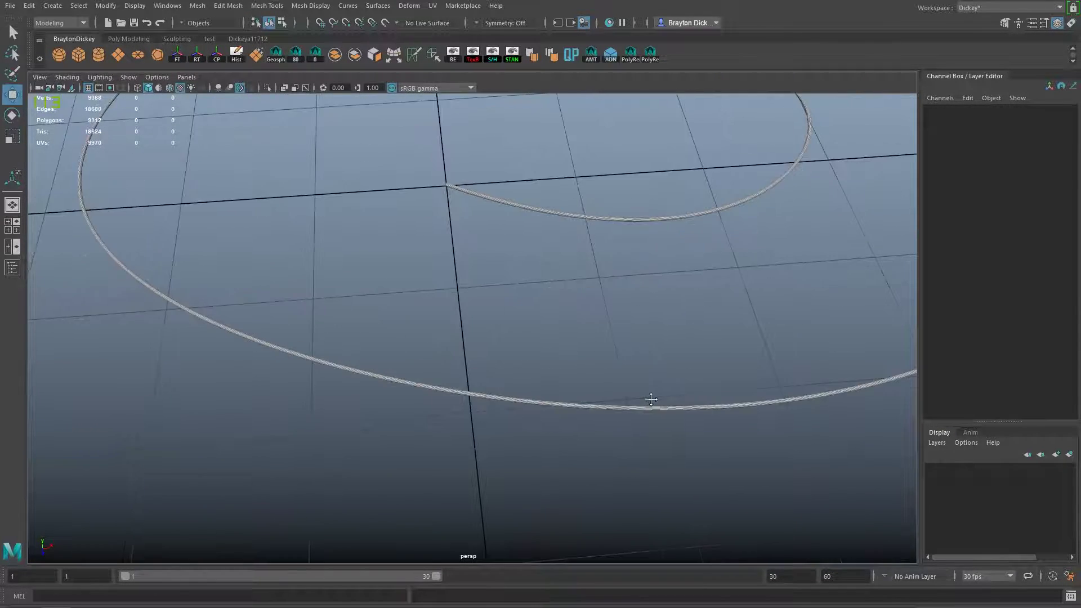
pyautogui.scroll(5, 652, 399)
pyautogui.click(338, 458)
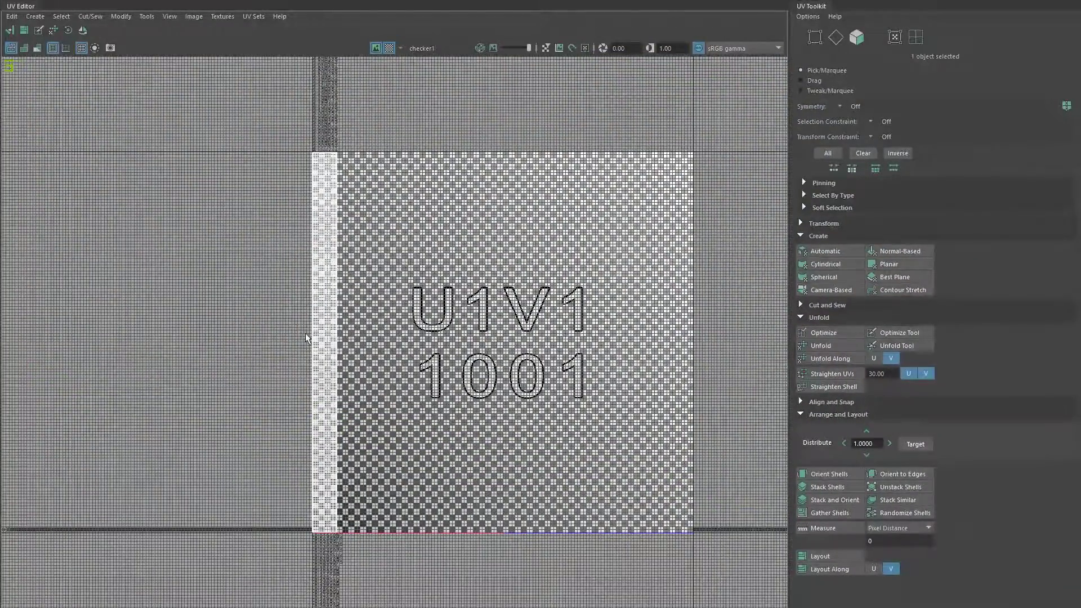
# Select all UVs of the tube's strip and unfold them along V.
pyautogui.moveTo(316, 297); pyautogui.dragTo(363, 296, button='right')
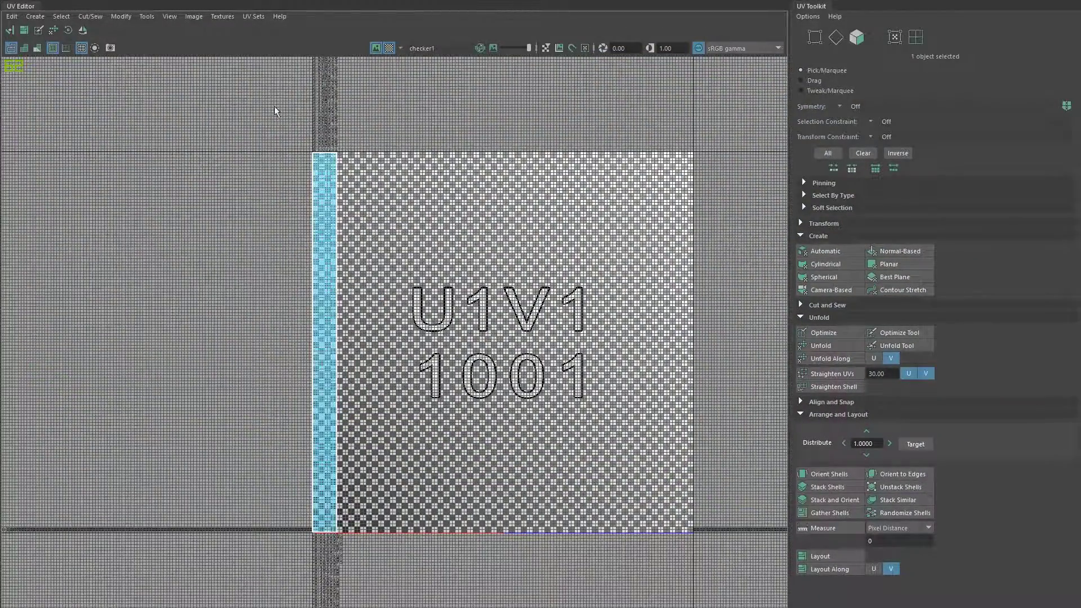
pyautogui.moveTo(262, 84); pyautogui.dragTo(319, 176)
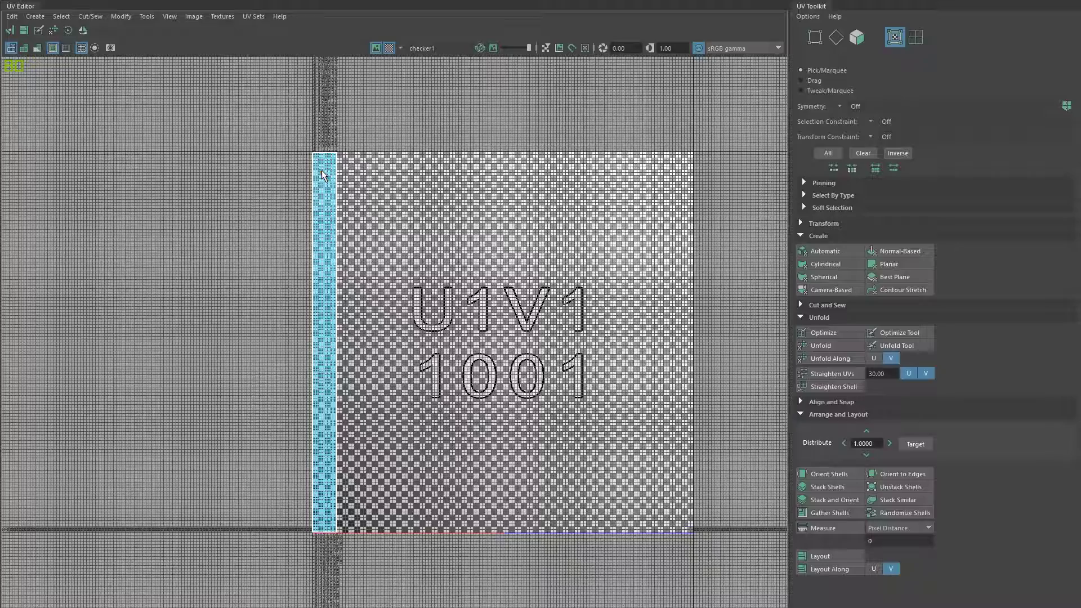
pyautogui.moveTo(324, 175); pyautogui.dragTo(362, 174, button='right')
pyautogui.moveTo(276, 113); pyautogui.dragTo(423, 598)
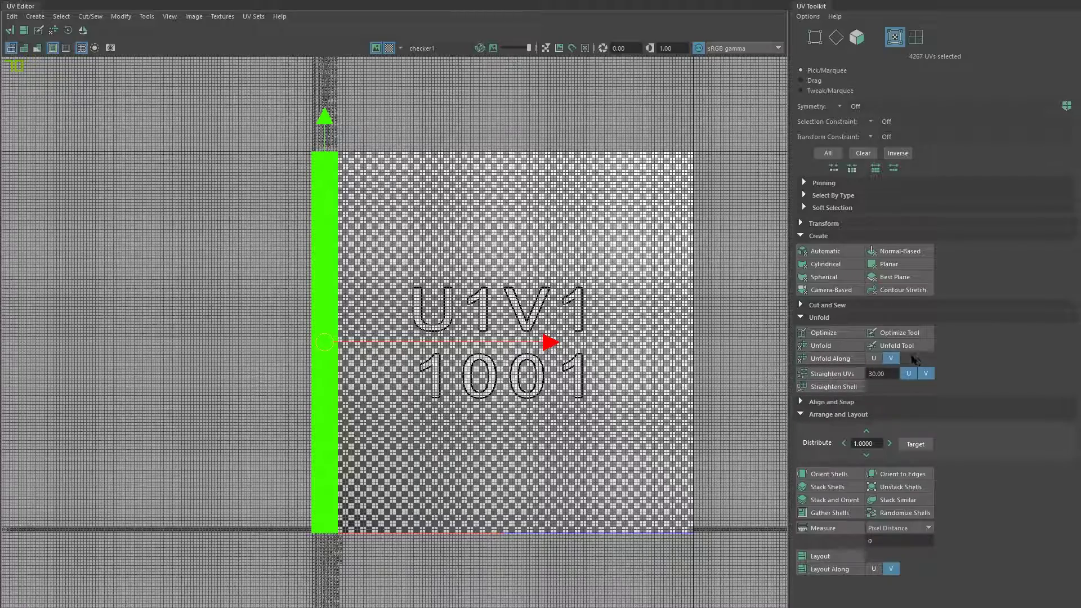
pyautogui.click(832, 359)
pyautogui.scroll(-10, 358, 227)
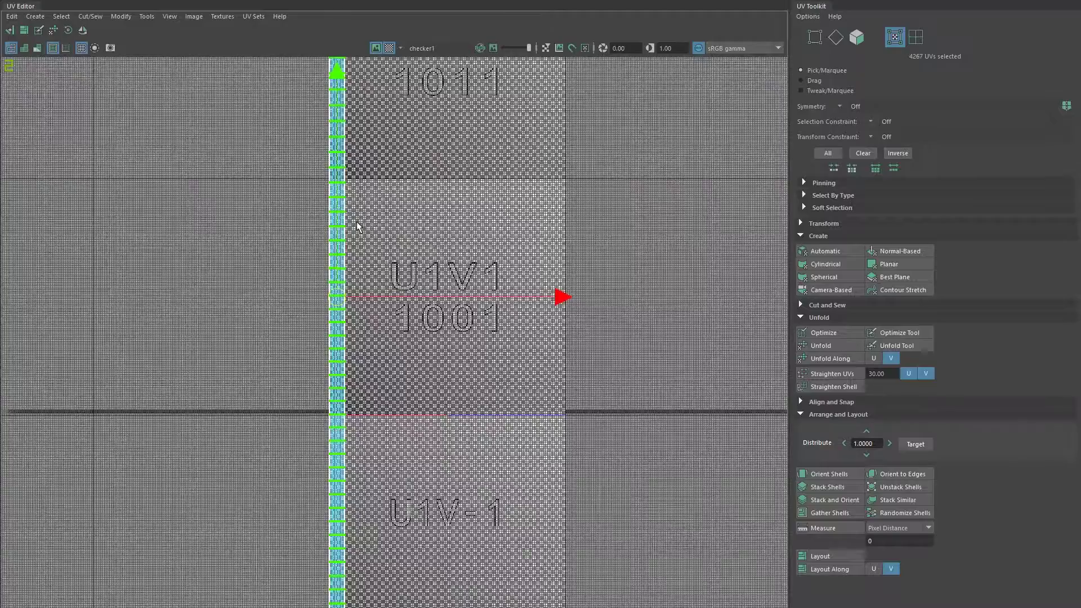
pyautogui.scroll(-5, 358, 227)
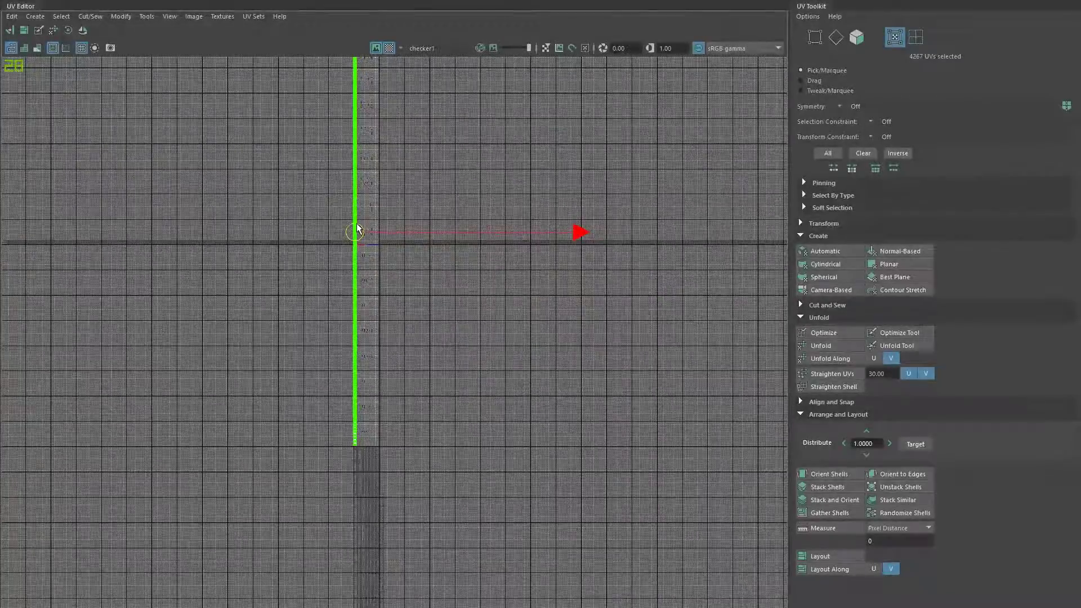
pyautogui.scroll(-5, 358, 228)
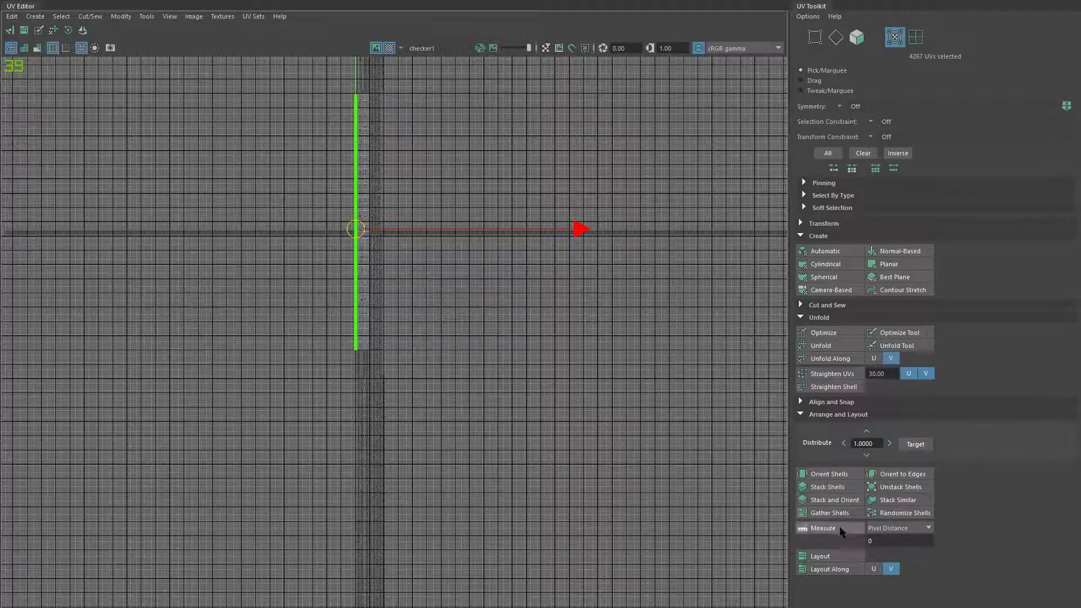
# Lay out the unfolded UV strip so it fits inside the 1001 UV tile.
pyautogui.click(827, 556)
pyautogui.press('f')
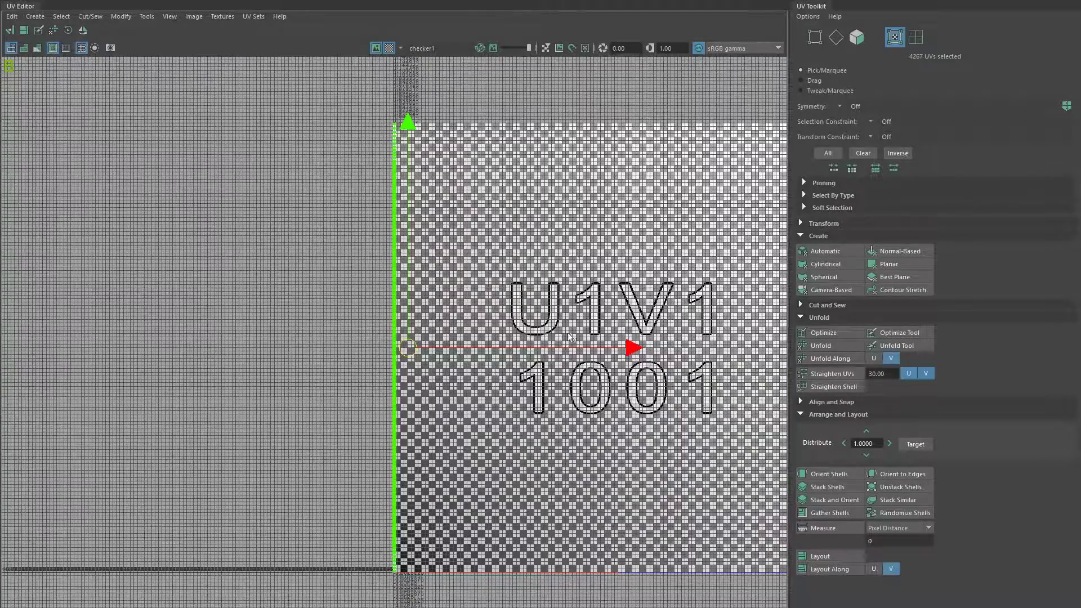
pyautogui.keyDown('alt'); pyautogui.moveTo(570, 338); pyautogui.dragTo(413, 325, button='middle'); pyautogui.keyUp('alt')
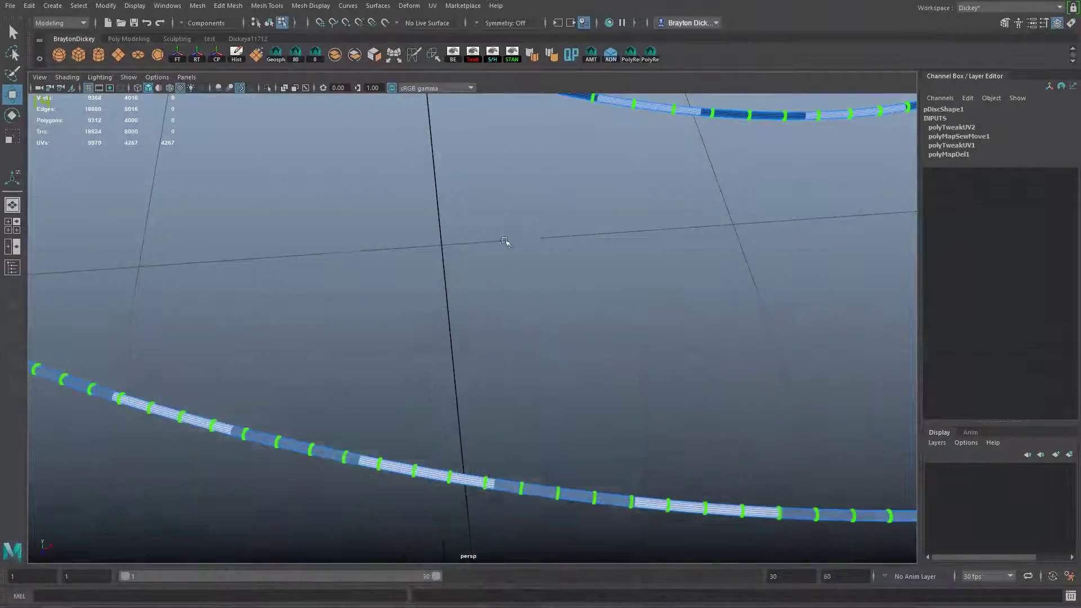
# Examine the checker pattern along the whole spiral tube in object mode, up to its open end, and reselect the tube.
pyautogui.keyDown('alt'); pyautogui.moveTo(506, 238); pyautogui.dragTo(473, 437); pyautogui.keyUp('alt')
pyautogui.press('f')
pyautogui.moveTo(408, 326); pyautogui.dragTo(453, 303, button='right')
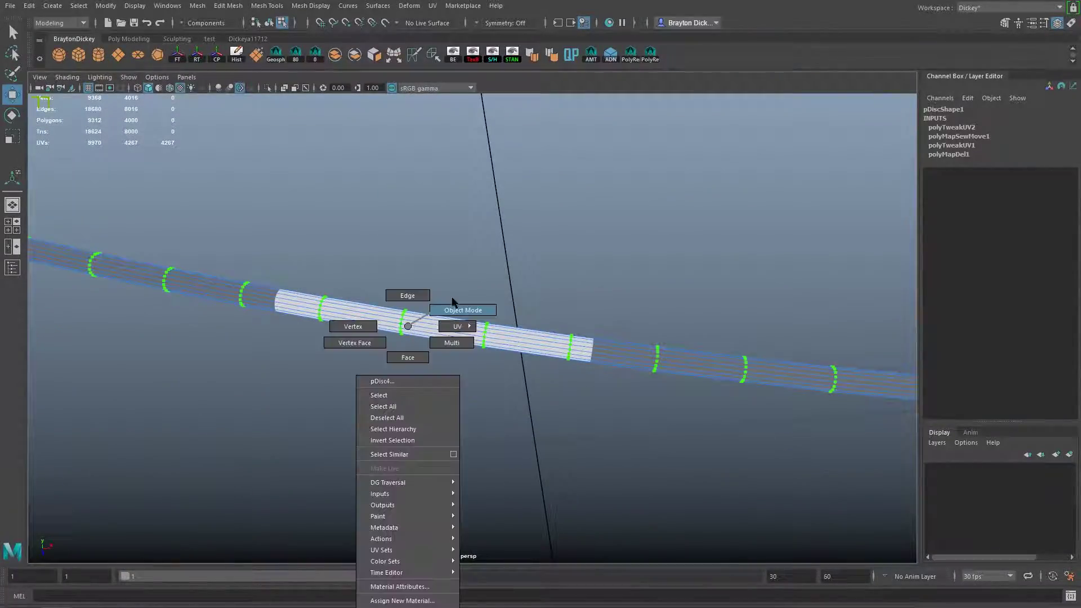
pyautogui.keyDown('alt'); pyautogui.moveTo(514, 297); pyautogui.dragTo(580, 322); pyautogui.keyUp('alt')
pyautogui.keyDown('alt'); pyautogui.moveTo(332, 273); pyautogui.dragTo(459, 340, button='right'); pyautogui.keyUp('alt')
pyautogui.keyDown('alt'); pyautogui.moveTo(458, 340); pyautogui.dragTo(432, 372); pyautogui.keyUp('alt')
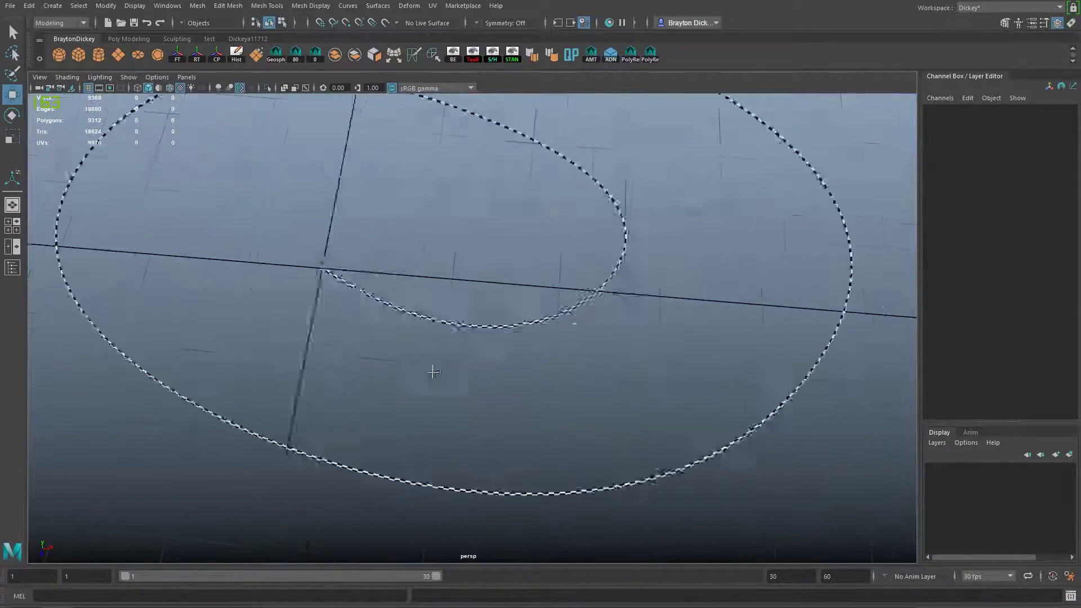
pyautogui.keyDown('alt'); pyautogui.moveTo(704, 334); pyautogui.dragTo(350, 370, button='middle'); pyautogui.keyUp('alt')
pyautogui.keyDown('alt'); pyautogui.moveTo(538, 357); pyautogui.dragTo(280, 307); pyautogui.keyUp('alt')
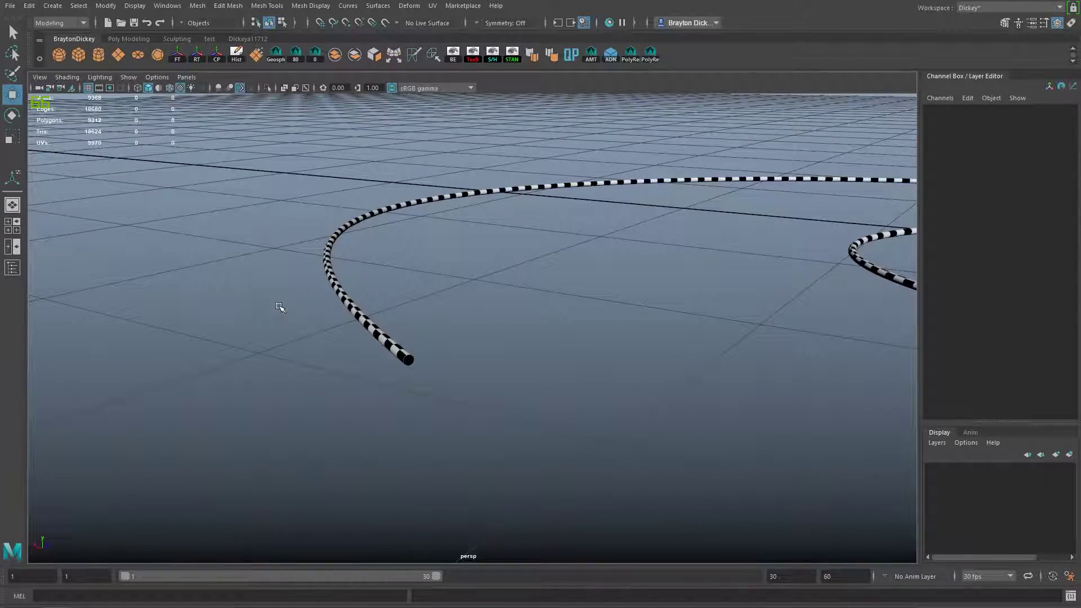
pyautogui.keyDown('alt'); pyautogui.moveTo(395, 350); pyautogui.dragTo(364, 356); pyautogui.keyUp('alt')
pyautogui.click(365, 354)
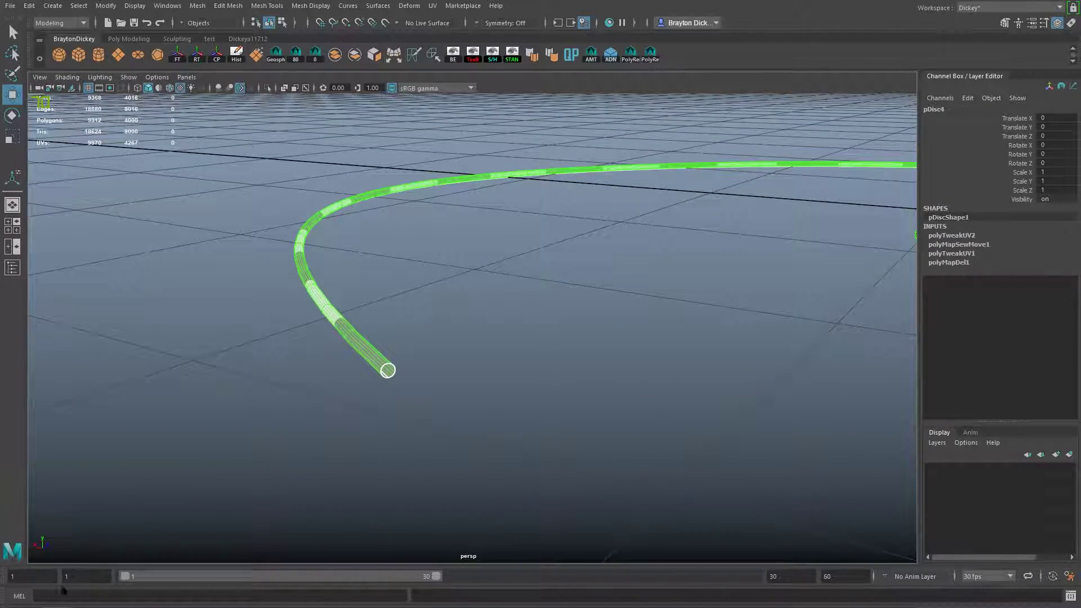
# Pick one lengthwise edge partway up the tube's narrow UV strip in the UV Editor.
pyautogui.scroll(-6, 551, 393)
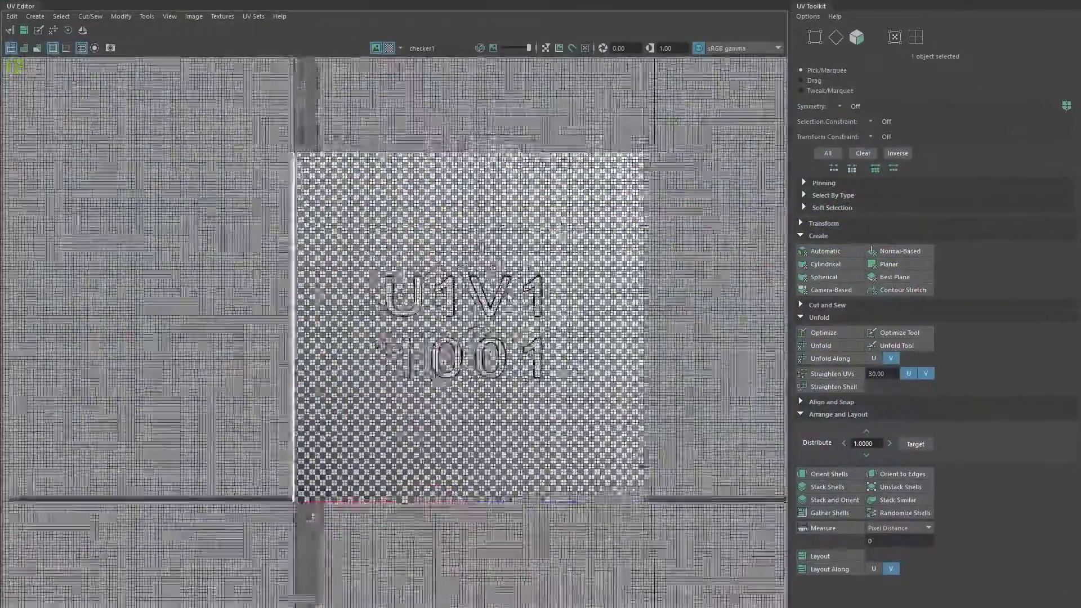
pyautogui.scroll(5, 402, 300)
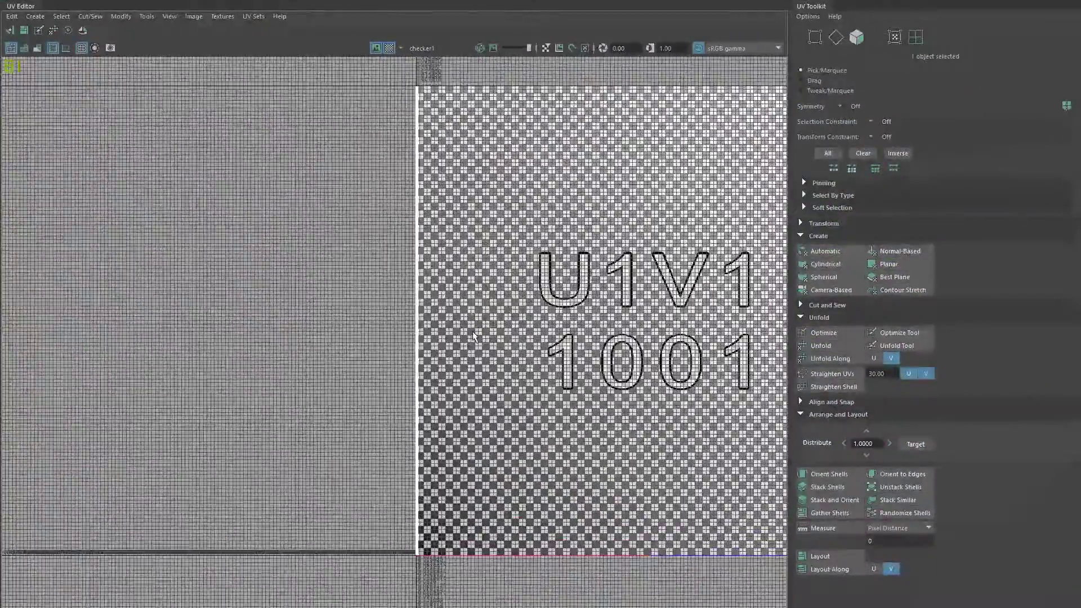
pyautogui.scroll(1, 424, 295)
pyautogui.moveTo(420, 305); pyautogui.dragTo(417, 268, button='right')
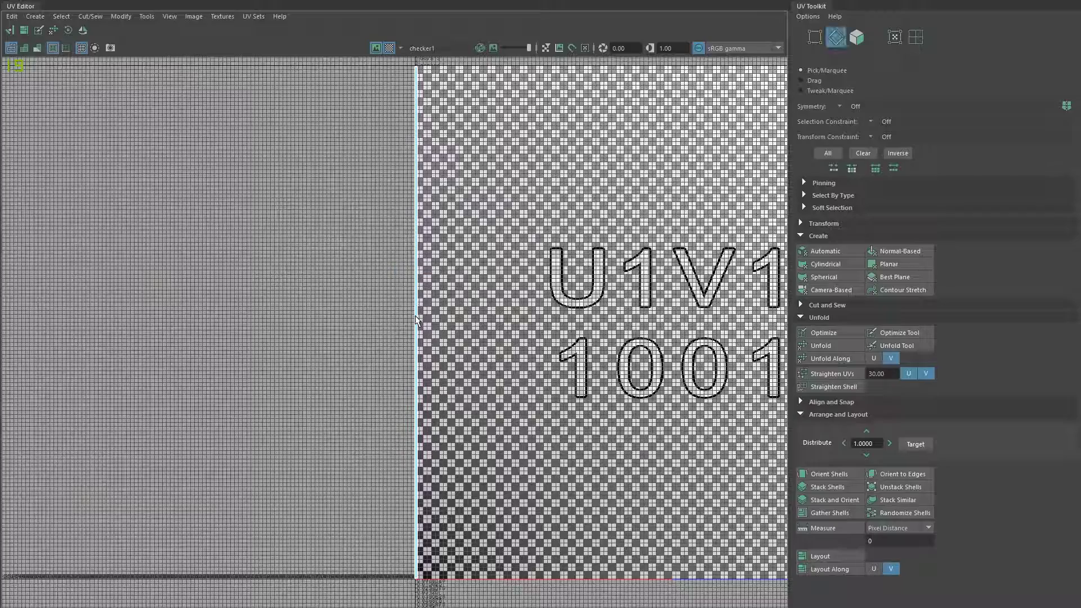
pyautogui.scroll(3, 414, 306)
pyautogui.scroll(8, 414, 306)
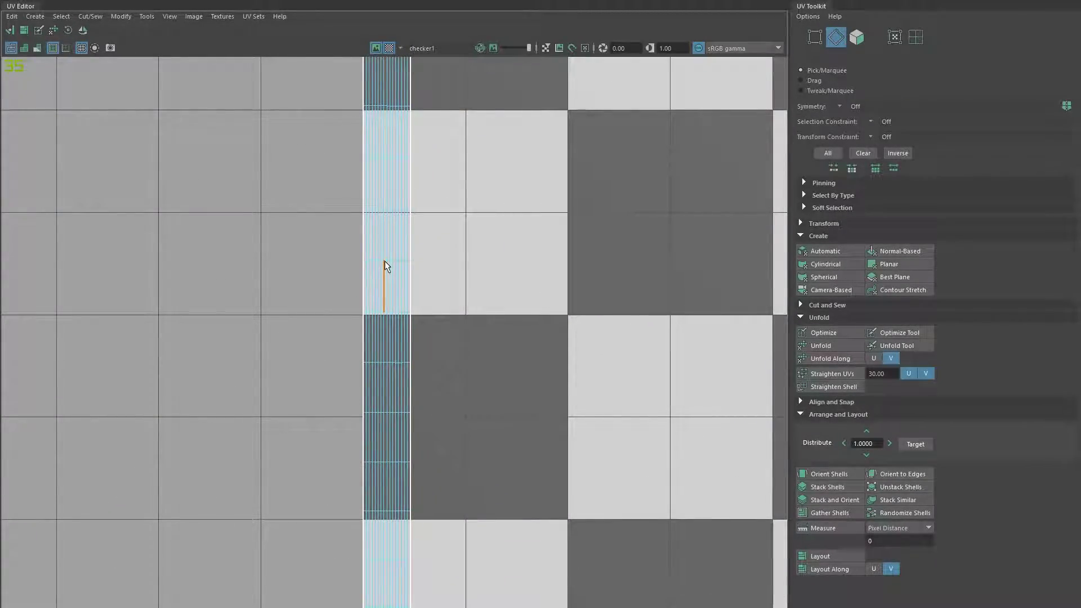
pyautogui.click(384, 261)
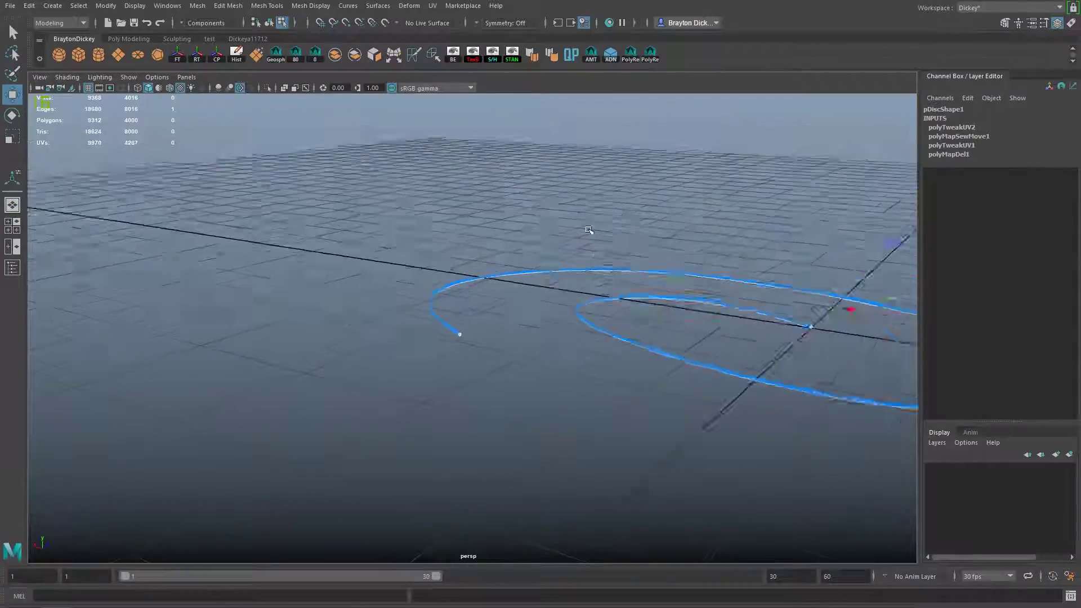
# Select an edge loop around the tube partway along the spiral, cut the UVs there and return to object mode.
pyautogui.keyDown('alt'); pyautogui.moveTo(586, 235); pyautogui.dragTo(510, 340); pyautogui.keyUp('alt')
pyautogui.scroll(5, 475, 356)
pyautogui.scroll(1, 475, 355)
pyautogui.keyDown('alt'); pyautogui.moveTo(475, 403); pyautogui.dragTo(454, 367, button='middle'); pyautogui.keyUp('alt')
pyautogui.scroll(4, 452, 369)
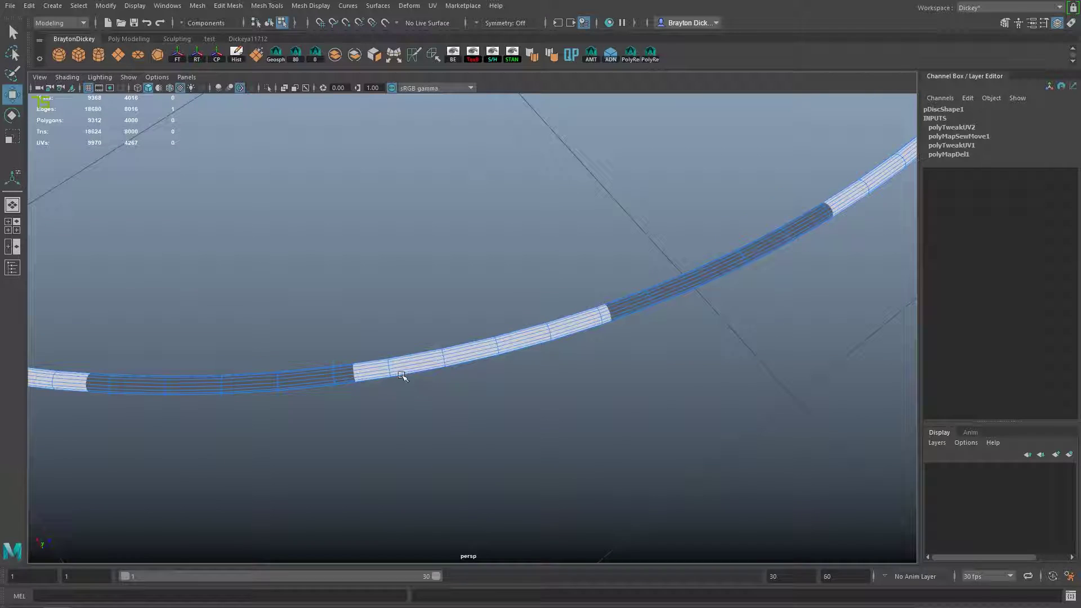
pyautogui.moveTo(381, 369); pyautogui.dragTo(406, 361, button='right')
pyautogui.keyDown('alt'); pyautogui.moveTo(405, 359); pyautogui.dragTo(449, 350); pyautogui.keyUp('alt')
pyautogui.scroll(4, 449, 350)
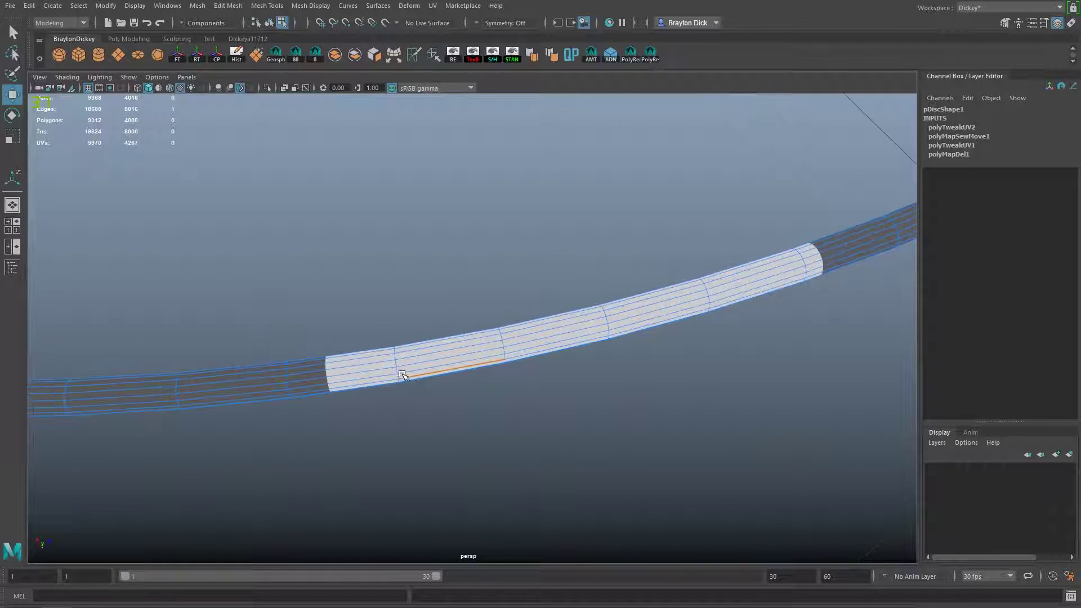
pyautogui.doubleClick(398, 363)
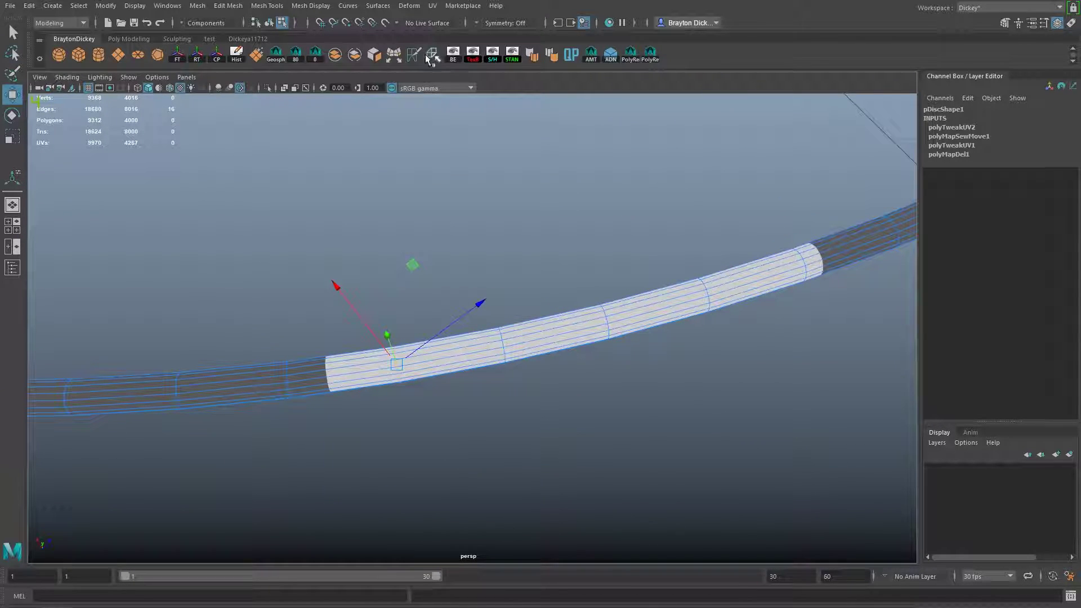
pyautogui.scroll(-4, 465, 392)
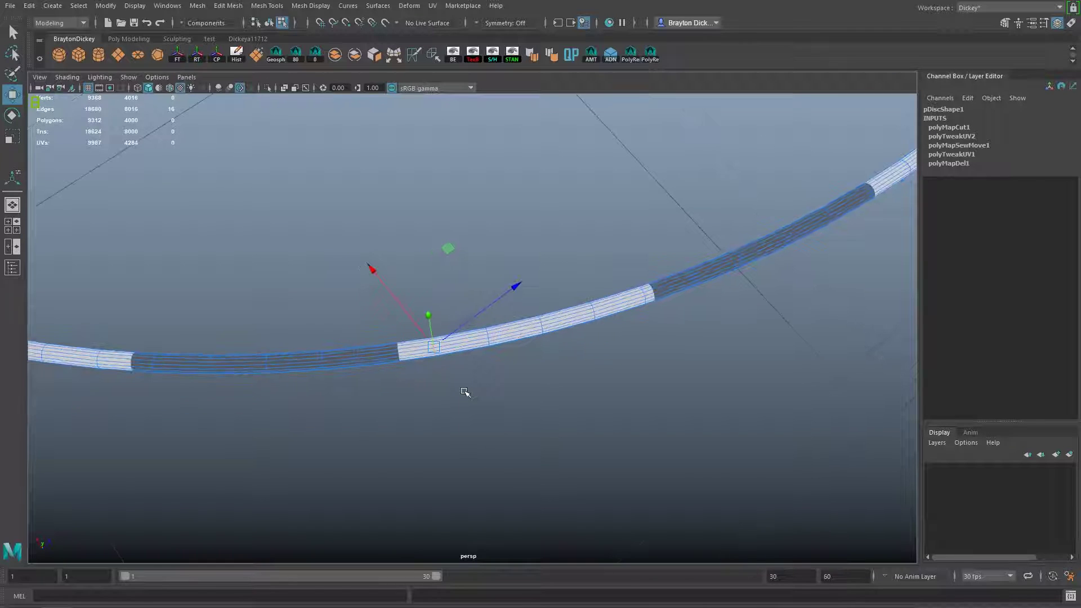
pyautogui.moveTo(399, 341); pyautogui.dragTo(448, 315, button='right')
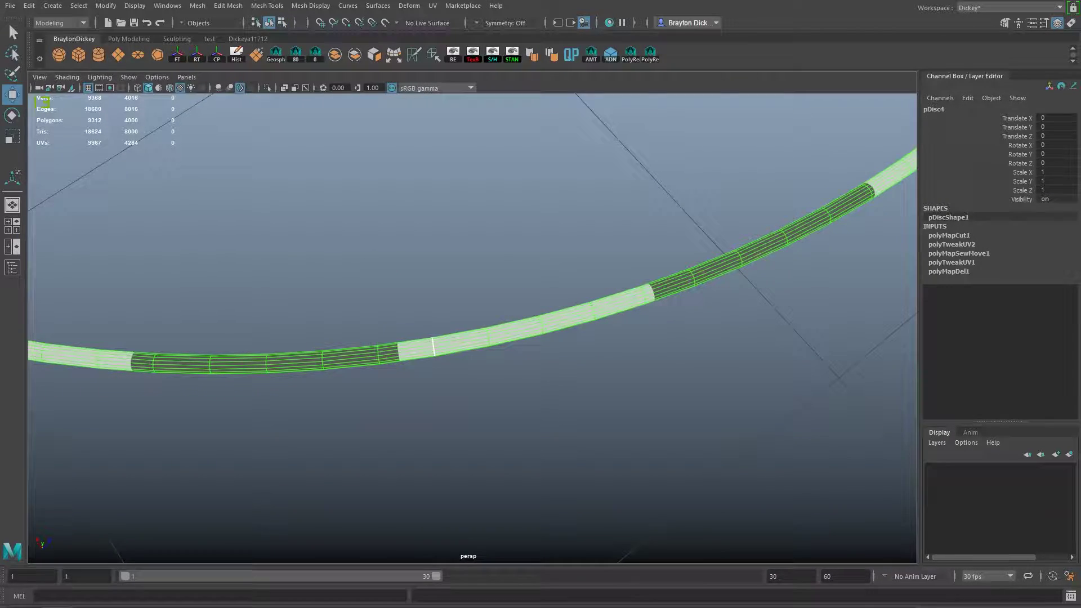
# Select one of the two cut UV shells in shell mode and move it slightly sideways and down within the tile.
pyautogui.hotkey('alt', 'Tab')
pyautogui.moveTo(338, 307); pyautogui.dragTo(302, 292, button='right')
pyautogui.scroll(-12, 343, 293)
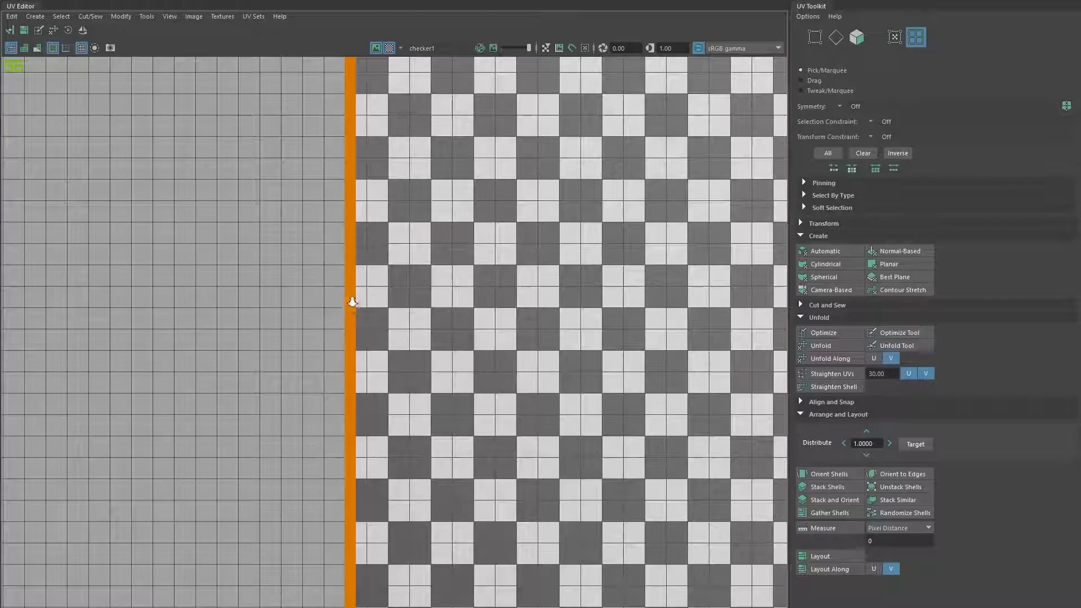
pyautogui.scroll(-10, 361, 360)
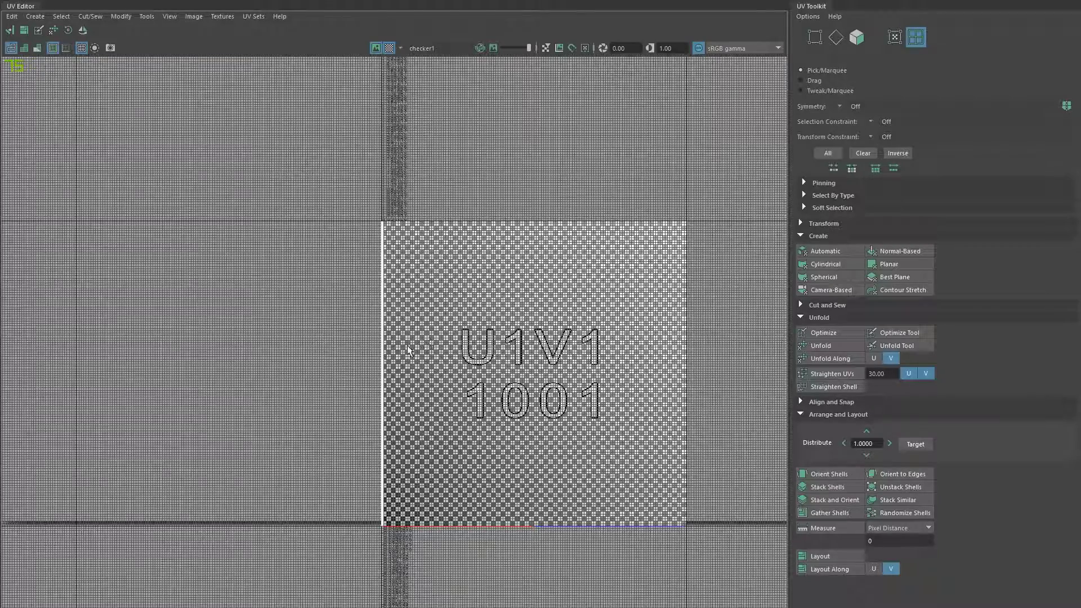
pyautogui.click(386, 355)
pyautogui.moveTo(381, 315); pyautogui.dragTo(392, 446)
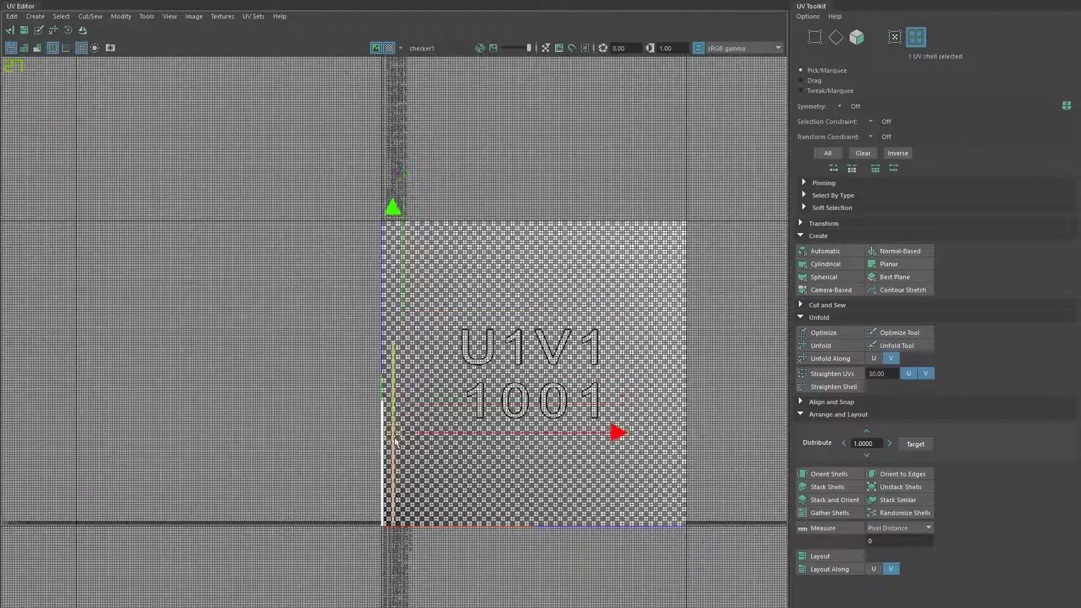
# Select both UV shells of the tube and lay them out side by side in the 1001 tile.
pyautogui.moveTo(210, 275); pyautogui.dragTo(540, 482)
pyautogui.click(832, 556)
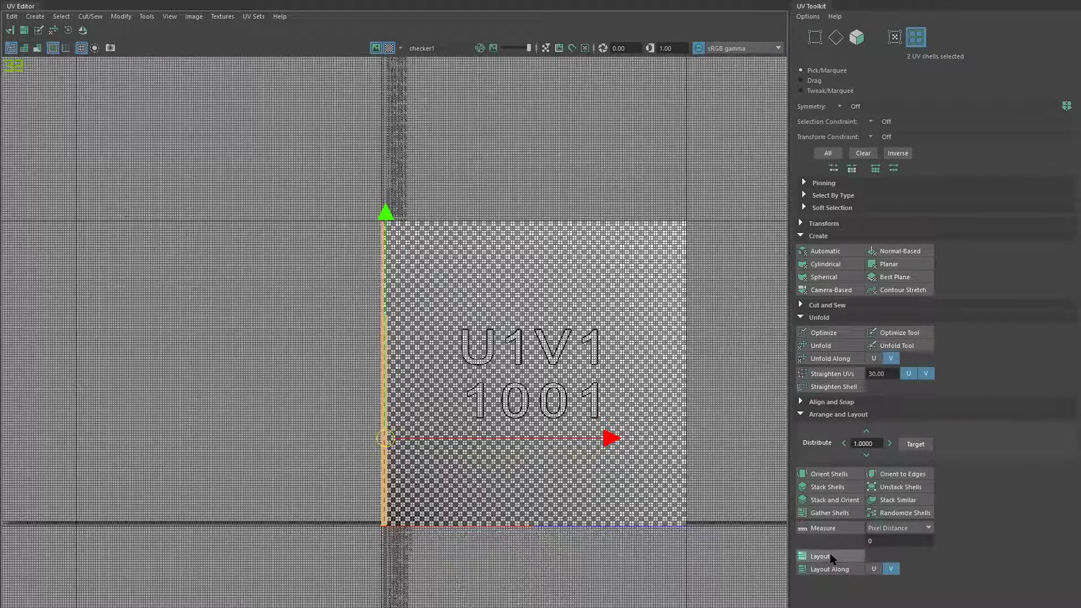
pyautogui.scroll(3, 276, 266)
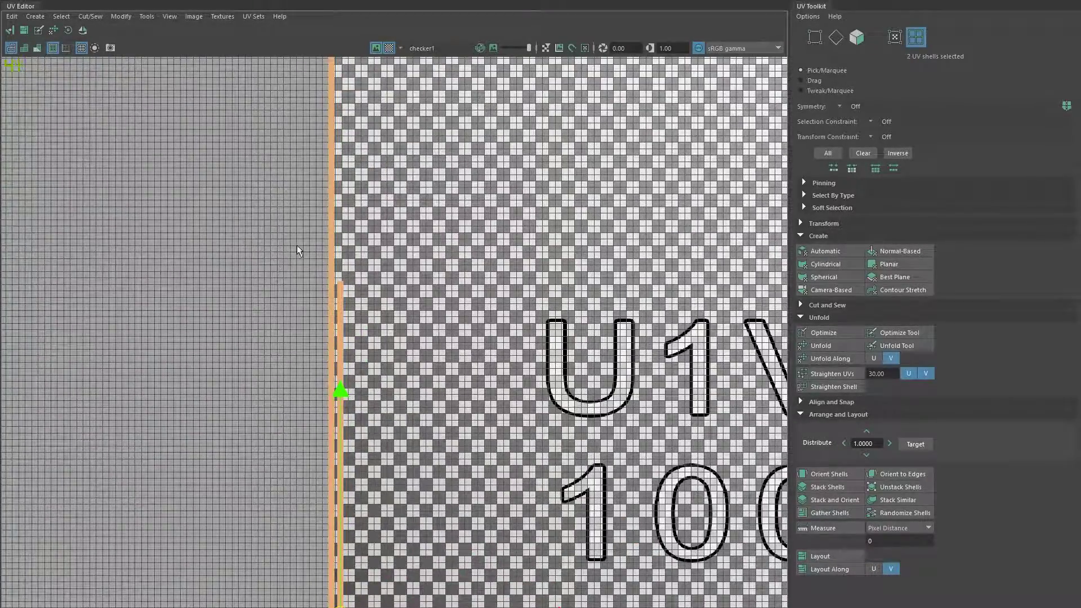
# Inspect the checker pattern along the full length of the thin spiral tube, up close and from several angles.
pyautogui.click(321, 275)
pyautogui.scroll(-2, 321, 280)
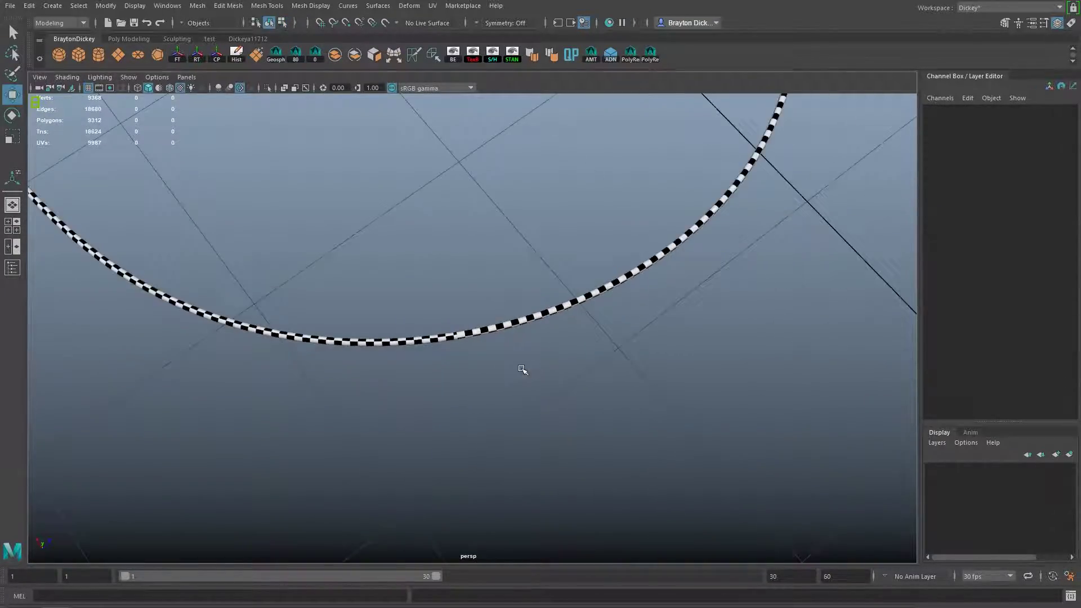
pyautogui.keyDown('alt'); pyautogui.moveTo(522, 369); pyautogui.dragTo(519, 310); pyautogui.keyUp('alt')
pyautogui.keyDown('alt'); pyautogui.moveTo(518, 309); pyautogui.dragTo(309, 302, button='middle'); pyautogui.keyUp('alt')
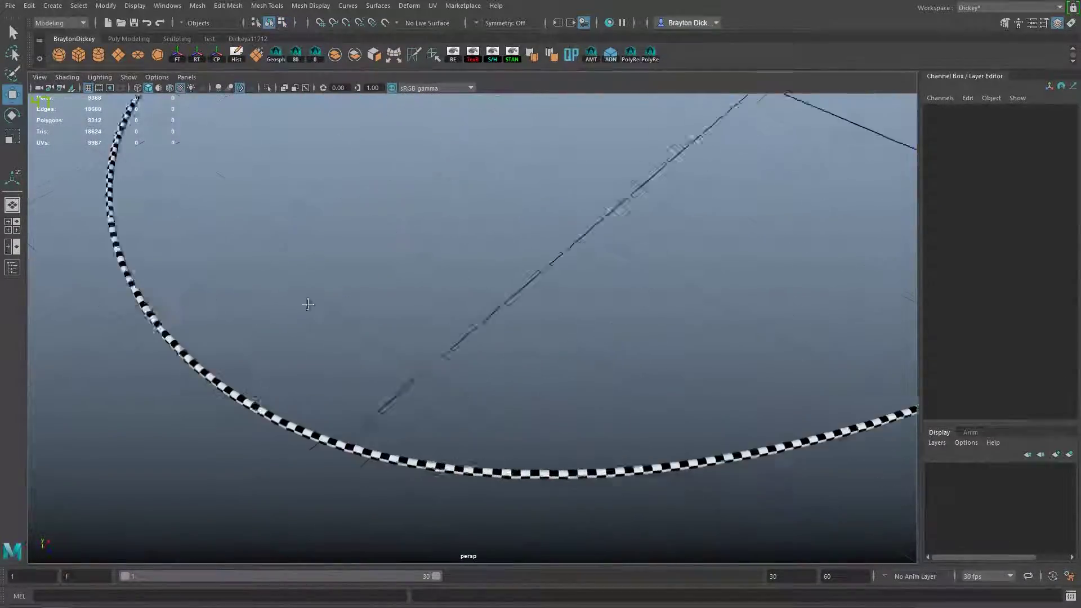
pyautogui.keyDown('alt'); pyautogui.moveTo(309, 302); pyautogui.dragTo(169, 281, button='right'); pyautogui.keyUp('alt')
pyautogui.keyDown('alt'); pyautogui.moveTo(506, 389); pyautogui.dragTo(234, 467, button='middle'); pyautogui.keyUp('alt')
pyautogui.keyDown('alt'); pyautogui.moveTo(234, 466); pyautogui.dragTo(169, 450, button='right'); pyautogui.keyUp('alt')
pyautogui.keyDown('alt'); pyautogui.moveTo(563, 324); pyautogui.dragTo(422, 281); pyautogui.keyUp('alt')
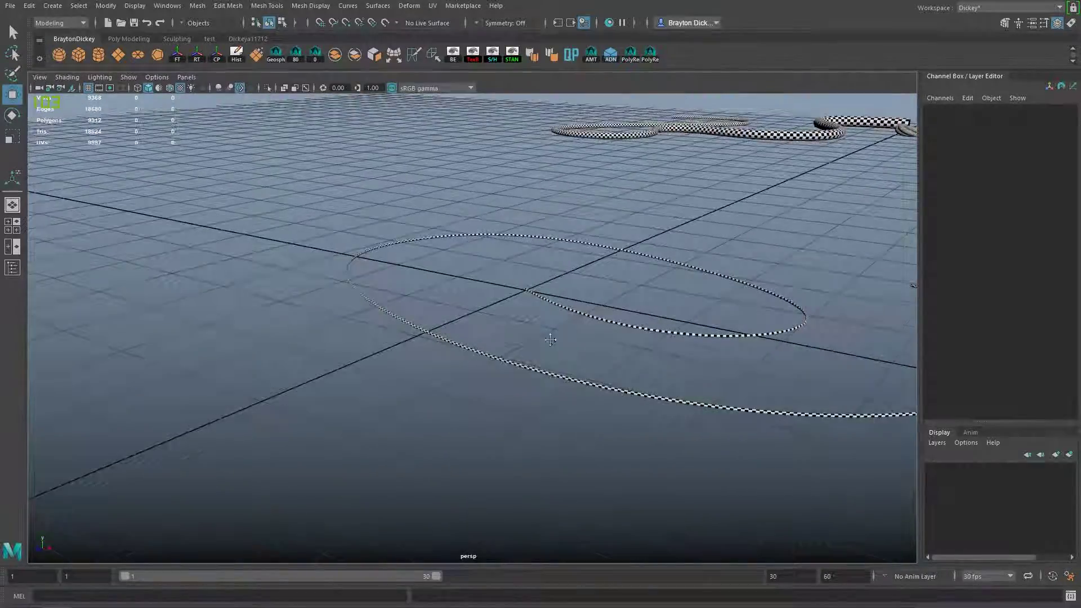
pyautogui.keyDown('alt'); pyautogui.moveTo(550, 336); pyautogui.dragTo(405, 362, button='middle'); pyautogui.keyUp('alt')
pyautogui.keyDown('alt'); pyautogui.moveTo(604, 286); pyautogui.dragTo(686, 339); pyautogui.keyUp('alt')
pyautogui.keyDown('alt'); pyautogui.moveTo(480, 333); pyautogui.dragTo(586, 246); pyautogui.keyUp('alt')
pyautogui.keyDown('alt'); pyautogui.moveTo(585, 245); pyautogui.dragTo(533, 317, button='middle'); pyautogui.keyUp('alt')
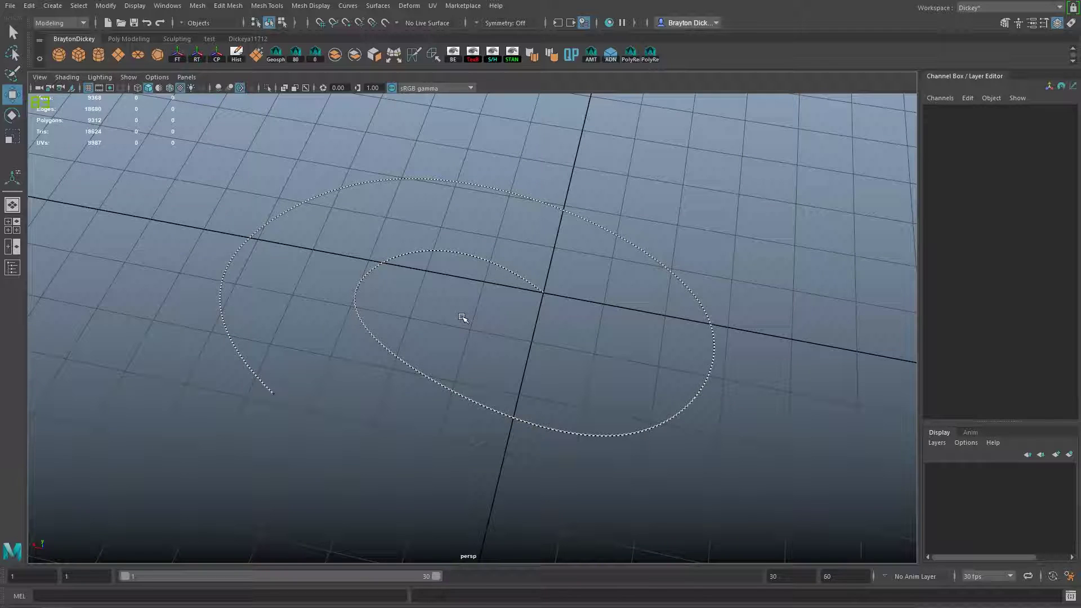
pyautogui.keyDown('alt'); pyautogui.moveTo(462, 317); pyautogui.dragTo(595, 318); pyautogui.keyUp('alt')
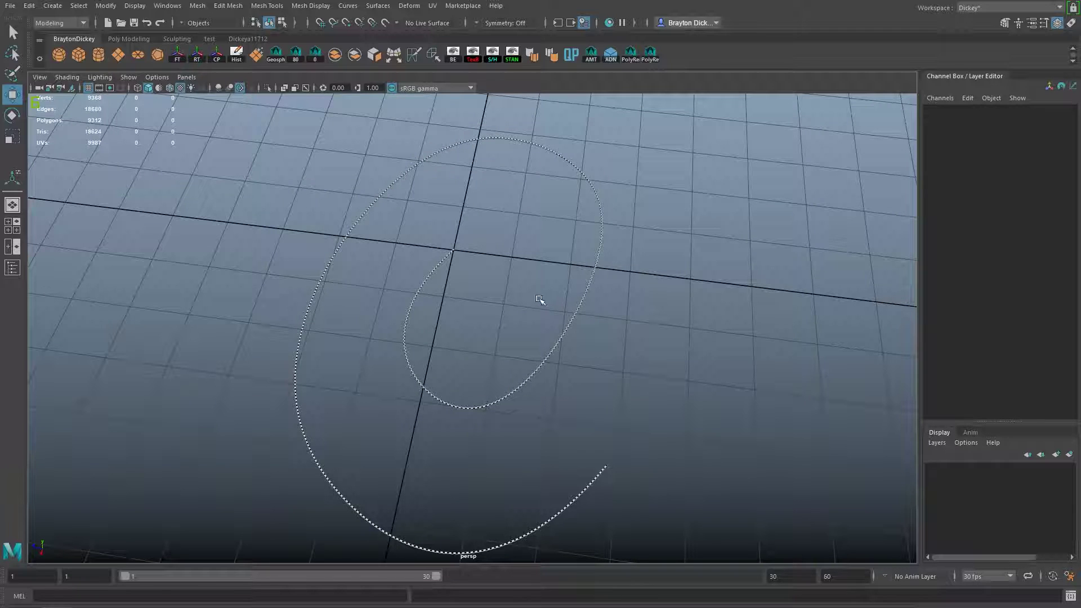
pyautogui.keyDown('alt'); pyautogui.moveTo(540, 299); pyautogui.dragTo(460, 333); pyautogui.keyUp('alt')
# Frame the torus, clear the selection and review the checker pattern on it, the twisted rope and the curved tubes.
pyautogui.scroll(-3, 341, 294)
pyautogui.keyDown('alt'); pyautogui.moveTo(341, 293); pyautogui.dragTo(610, 214, button='middle'); pyautogui.keyUp('alt')
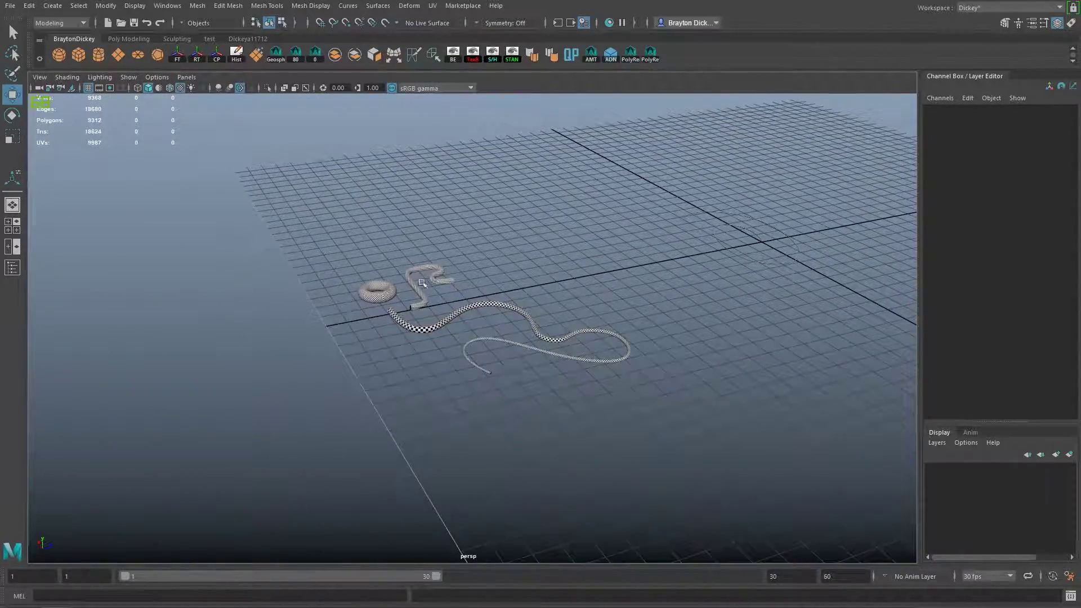
pyautogui.scroll(3, 423, 283)
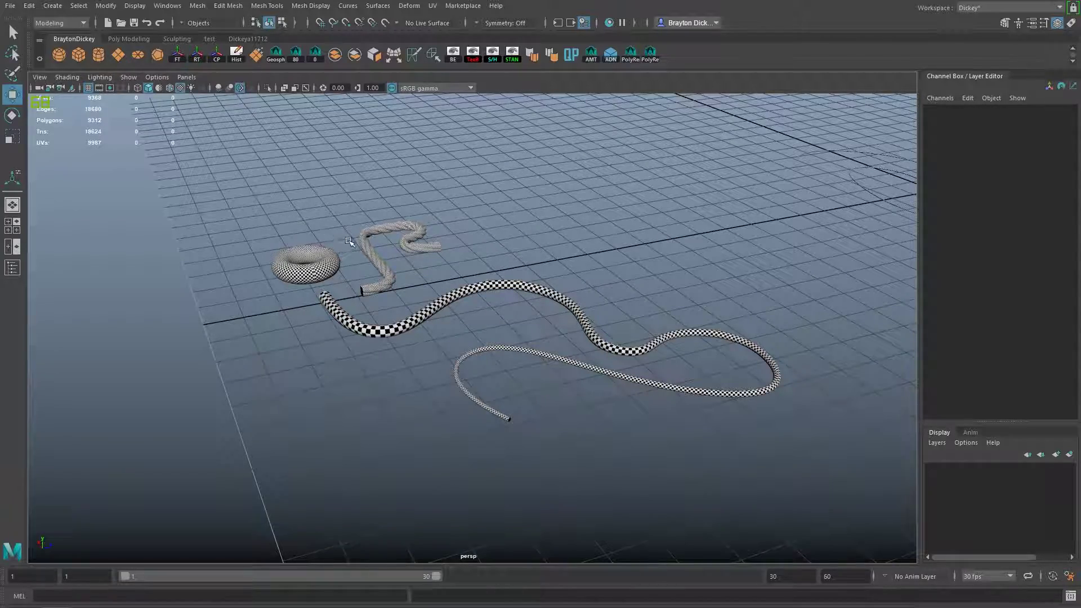
pyautogui.click(331, 273)
pyautogui.press('f')
pyautogui.scroll(-4, 478, 372)
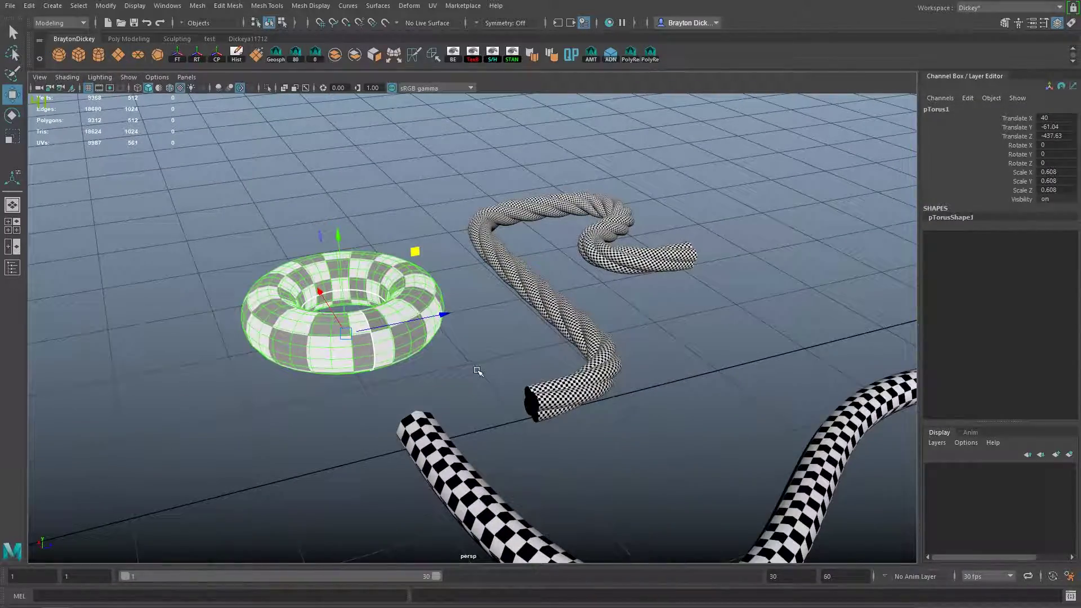
pyautogui.click(478, 371)
pyautogui.keyDown('alt'); pyautogui.moveTo(362, 317); pyautogui.dragTo(393, 316); pyautogui.keyUp('alt')
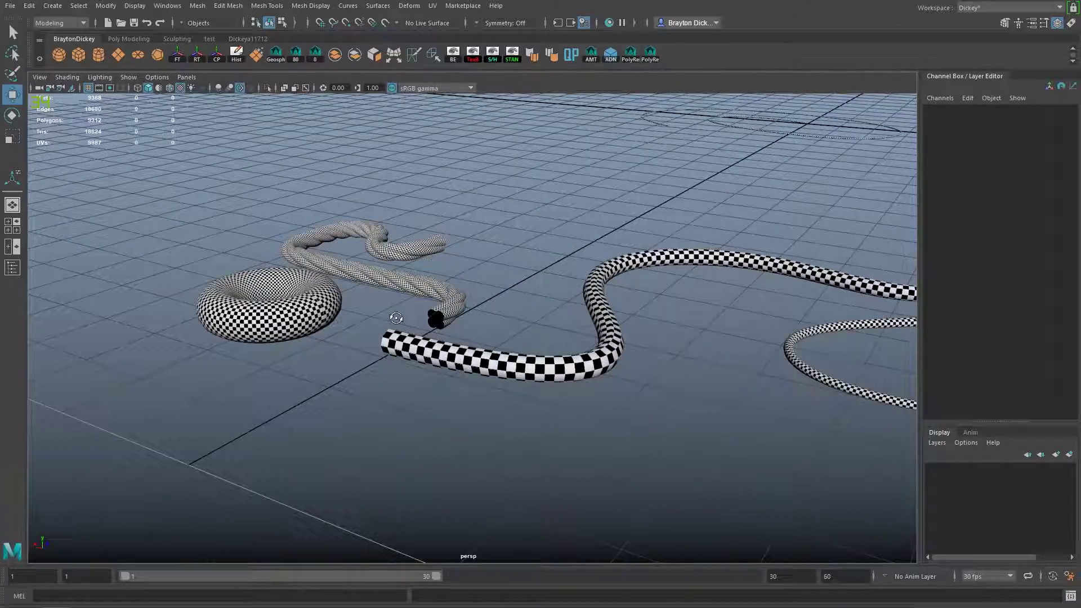